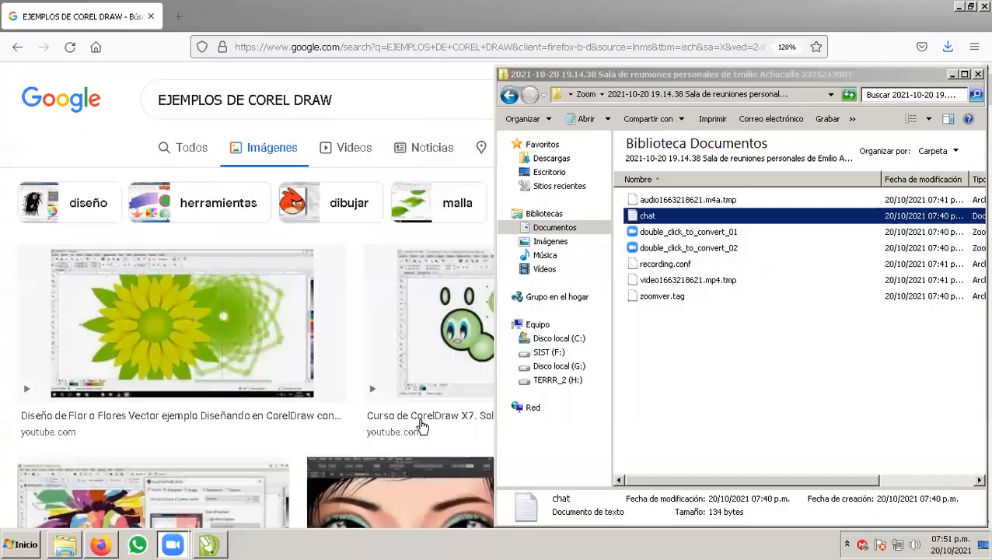
Step: Switch to the CorelDRAW drawing and minimize the file explorer window covering the uniform fill dialog
click(210, 548)
key(alt+Tab)
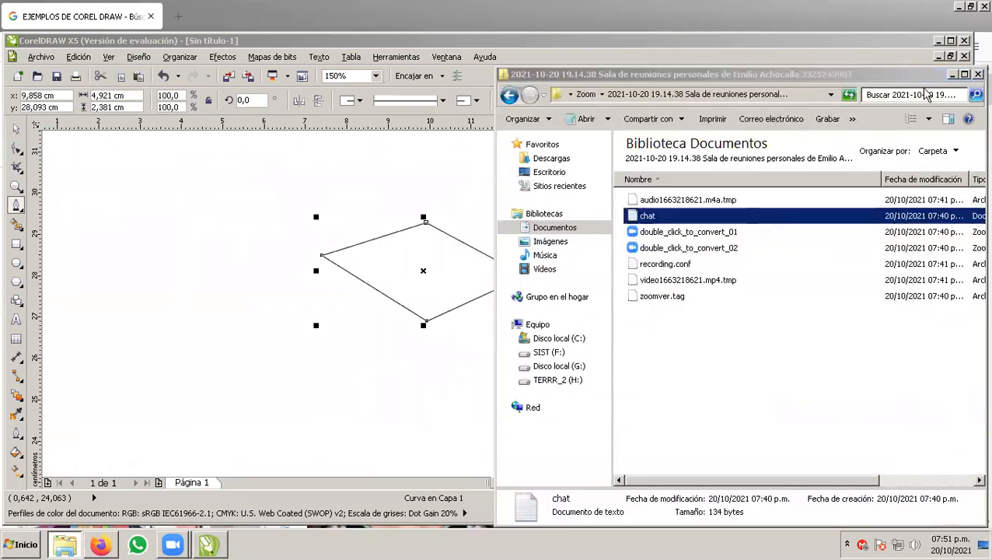
click(951, 74)
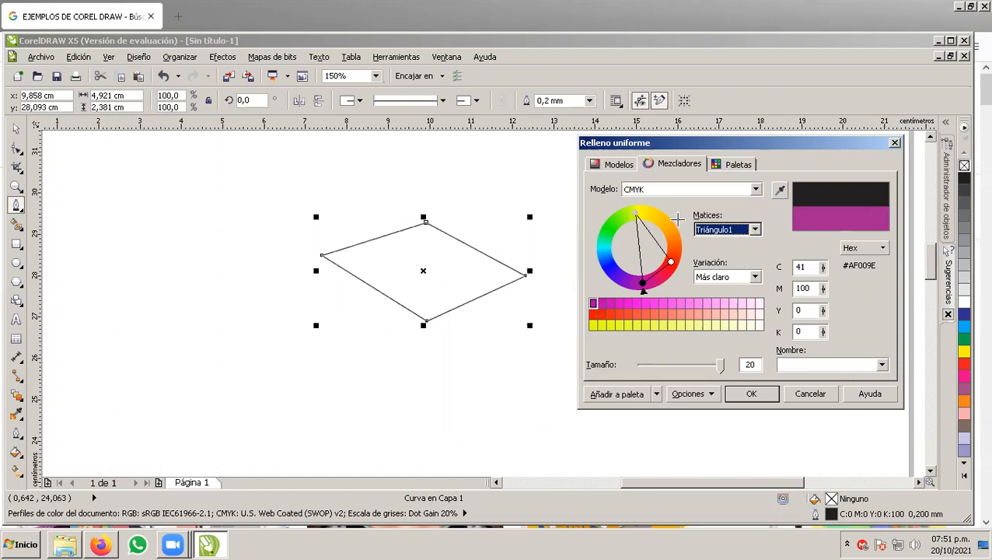
Step: Set the mixer's colour harmony to Complemento and rotate the wheel through yellow and green to red #FF0400
click(754, 231)
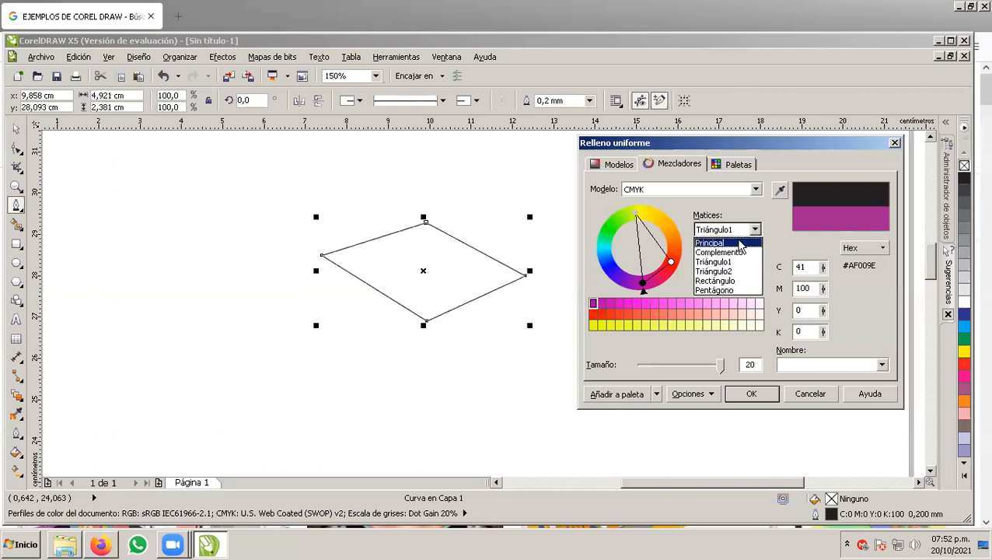
click(729, 253)
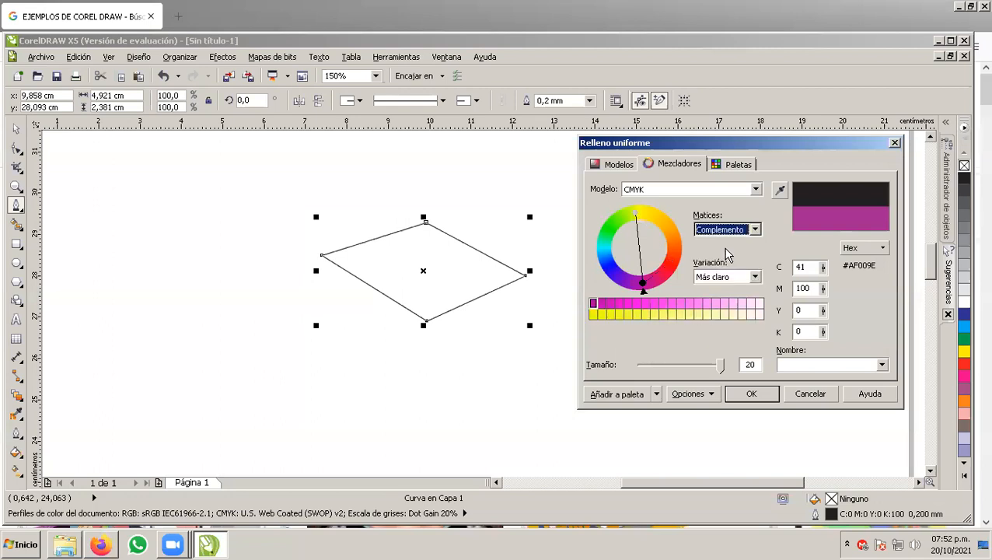
drag(644, 284, 653, 208)
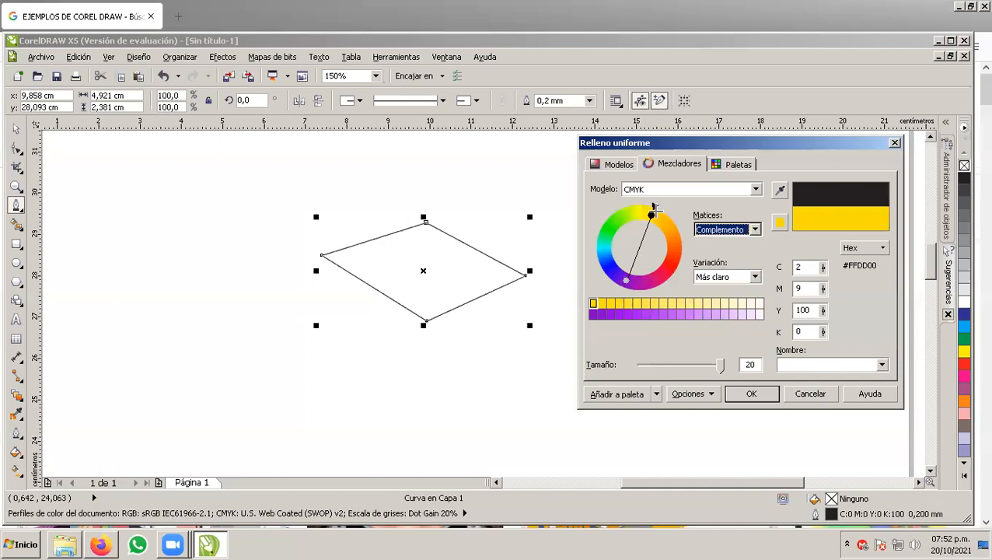
drag(652, 209, 615, 222)
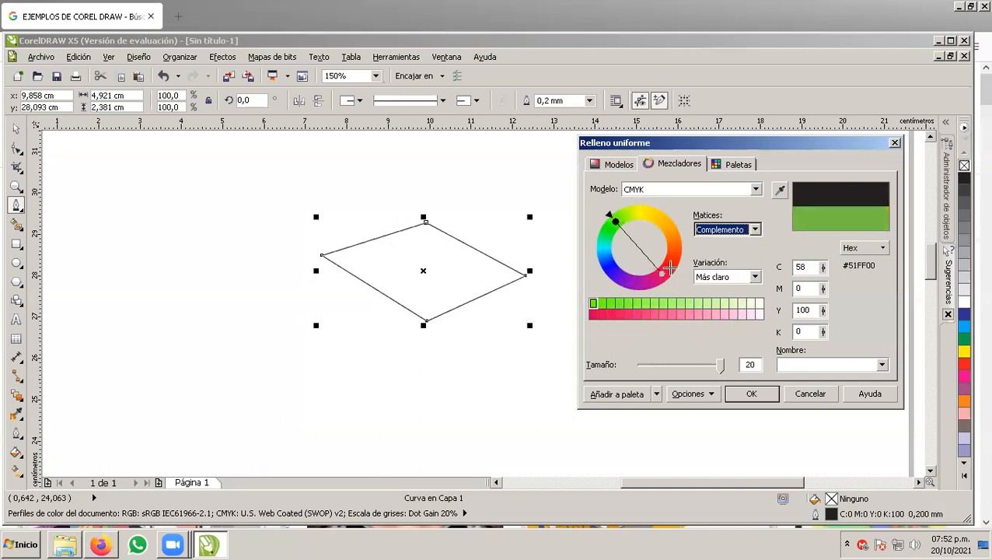
drag(611, 217, 669, 265)
Step: Set the colour harmony to Triángulo2 and rotate the wheel to magenta #C40083
click(754, 230)
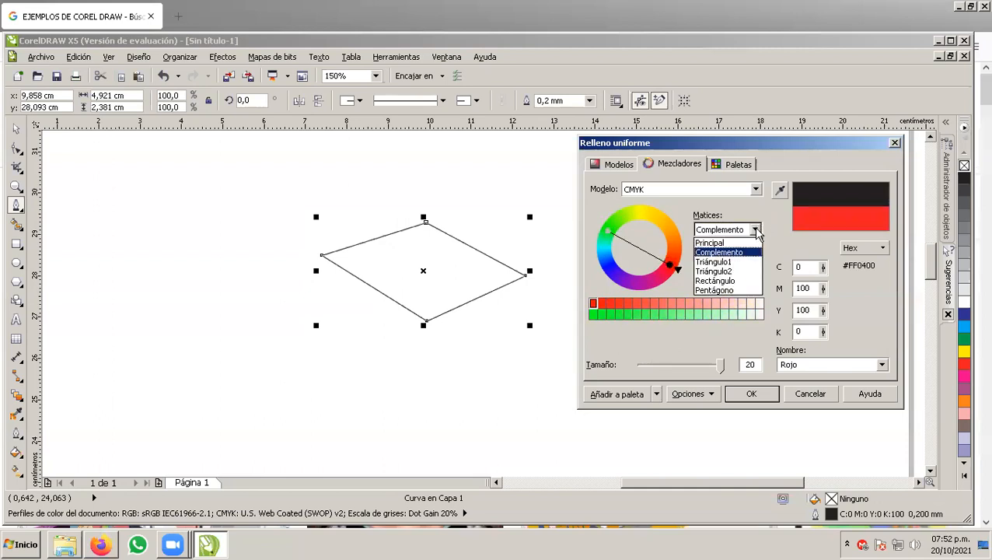
click(739, 272)
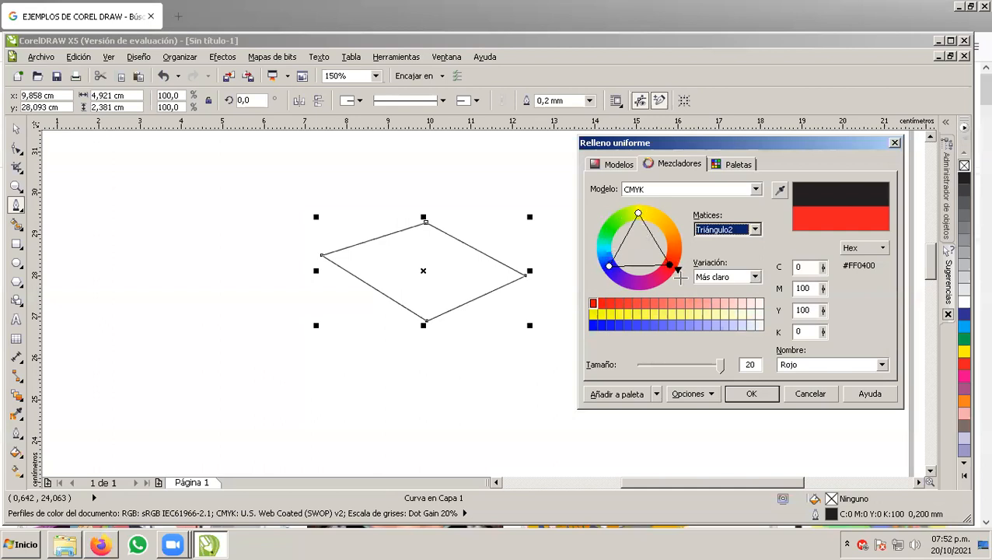
drag(674, 268, 673, 273)
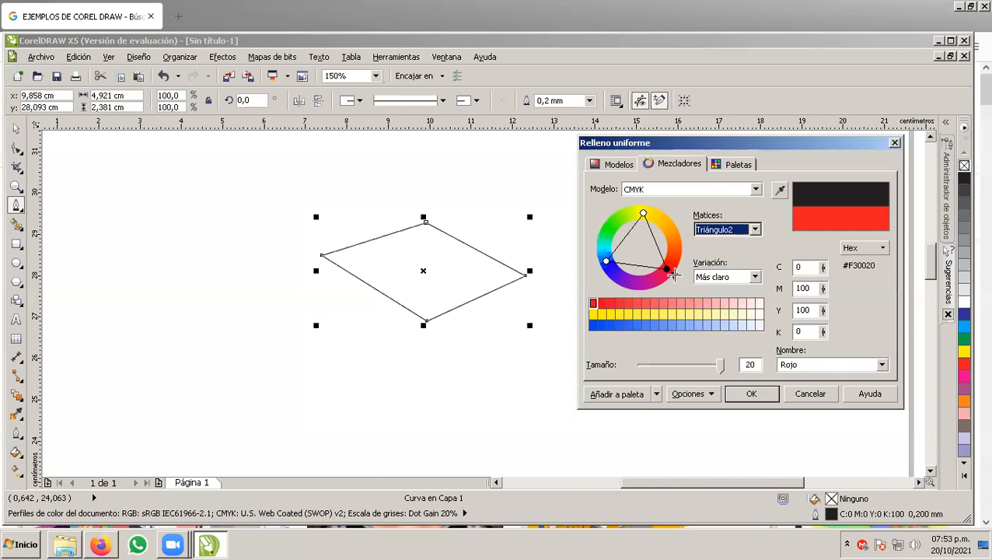
drag(671, 271, 649, 264)
Step: Set the colour harmony to Rectángulo and rotate the wheel to light blue #00B3FF
click(755, 229)
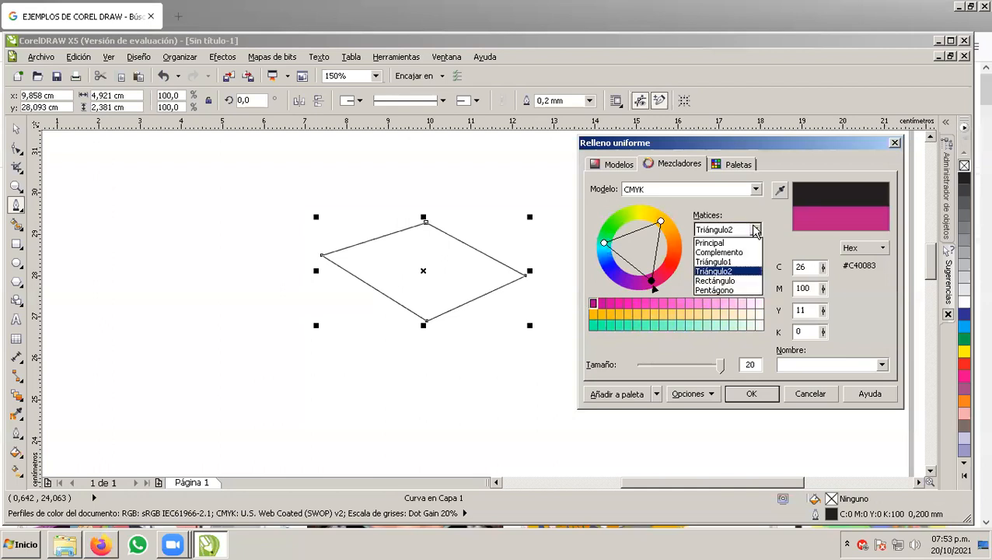
click(742, 281)
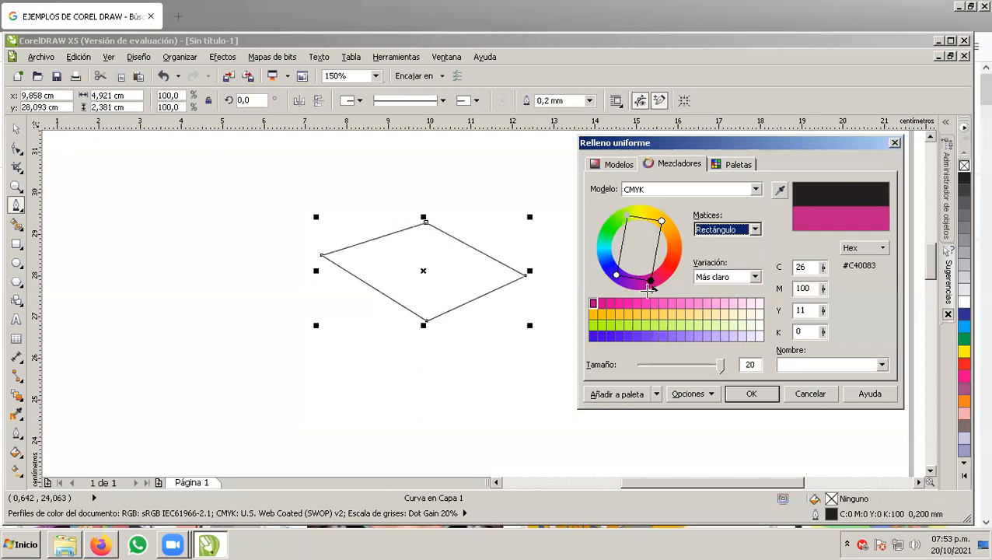
drag(652, 287, 609, 247)
Step: Choose the Más claro variation for the swatches and rotate the colour wheel to red #F70019
click(755, 278)
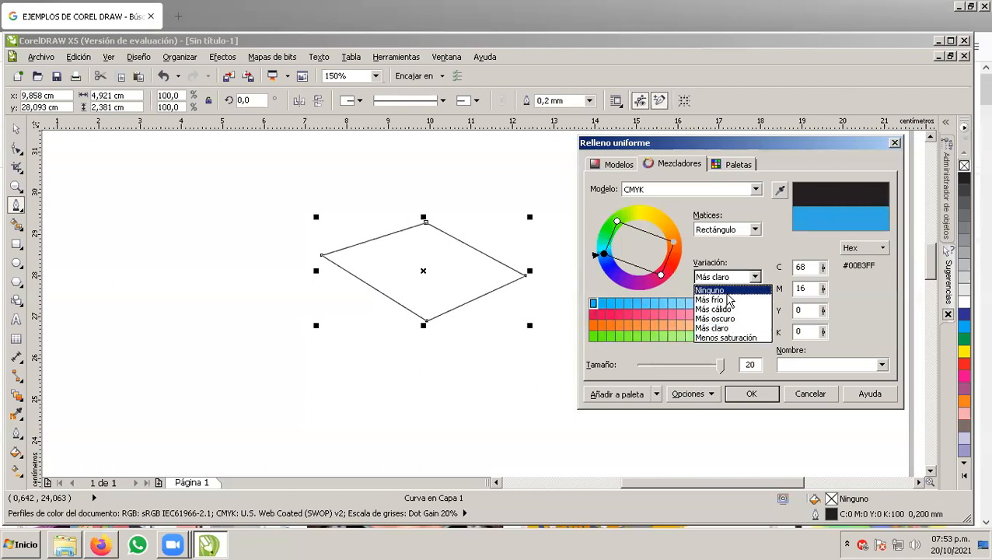
click(741, 259)
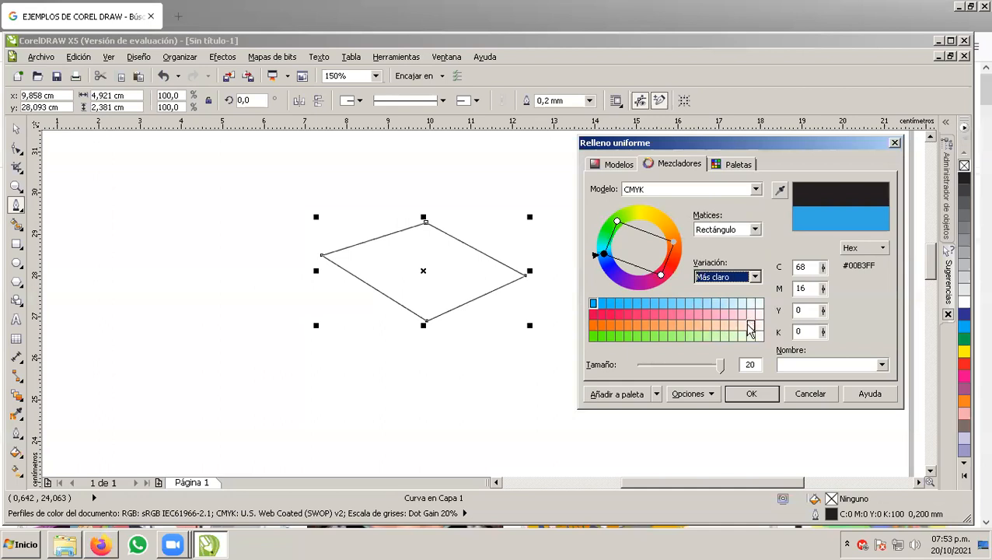
click(753, 277)
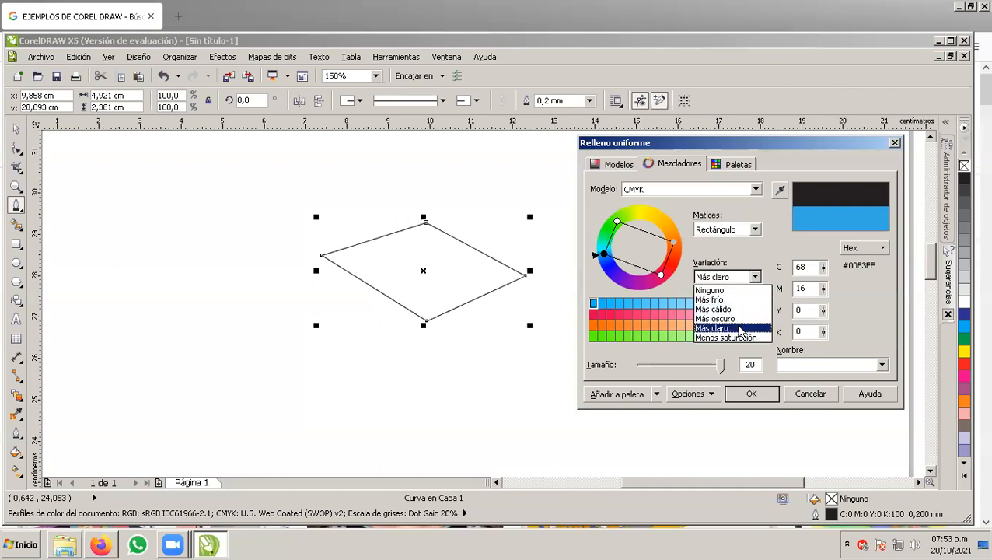
click(737, 327)
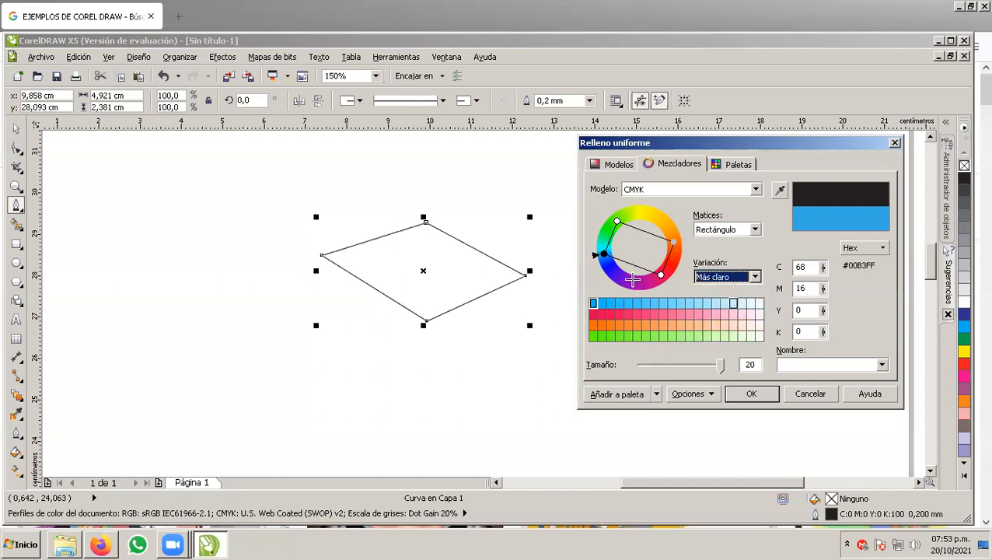
mouse_move(658, 278)
mouse_down()
mouse_move(647, 284)
mouse_move(668, 268)
mouse_move(675, 241)
mouse_move(634, 212)
mouse_move(675, 242)
mouse_move(647, 284)
mouse_move(670, 265)
mouse_move(603, 253)
mouse_move(666, 268)
mouse_up()
Step: Try the Ninguno and Más frío variations and rotate the colour wheel to violet #6E00CE
click(710, 278)
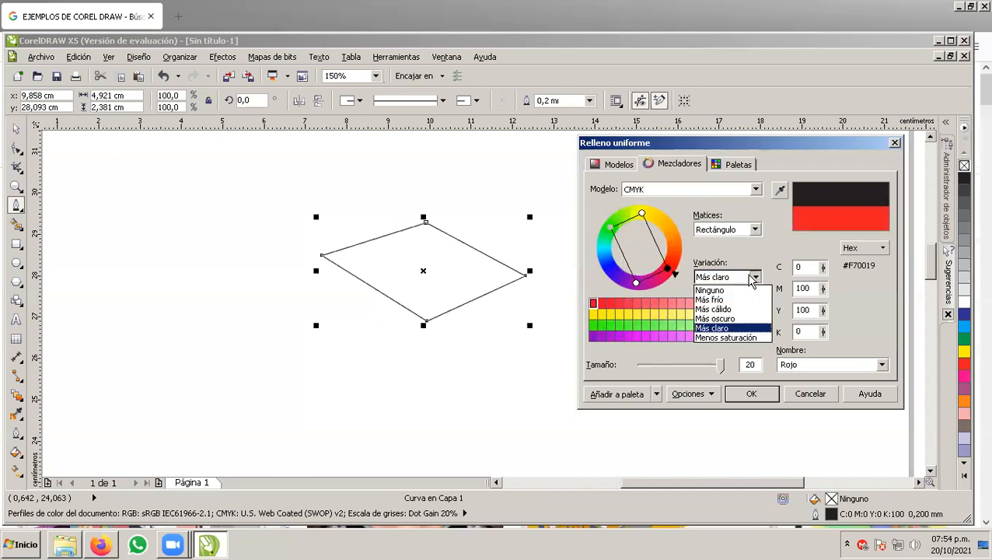
click(717, 290)
click(754, 277)
click(733, 305)
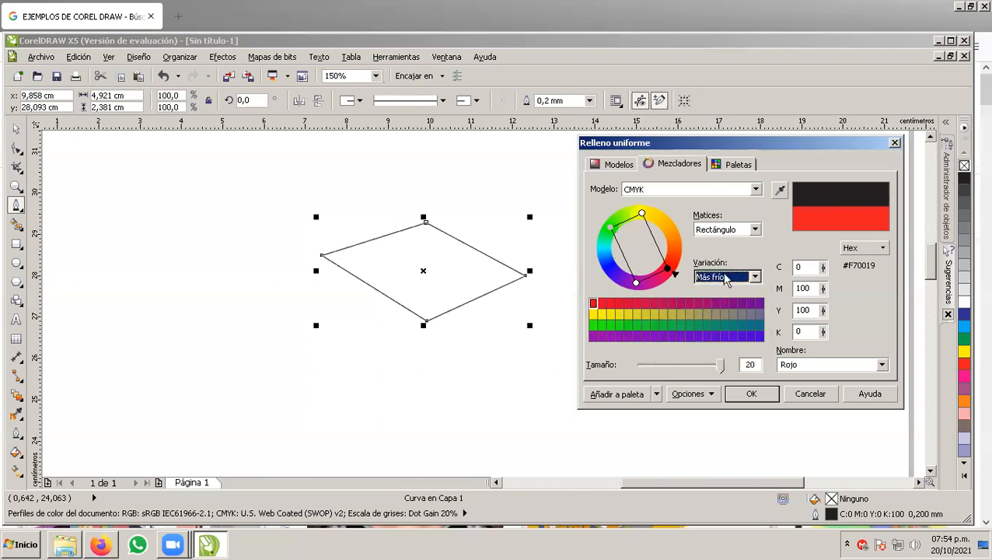
mouse_move(667, 269)
mouse_down()
mouse_move(676, 246)
mouse_move(619, 230)
mouse_move(675, 244)
mouse_move(659, 279)
mouse_move(629, 269)
mouse_move(598, 306)
mouse_up()
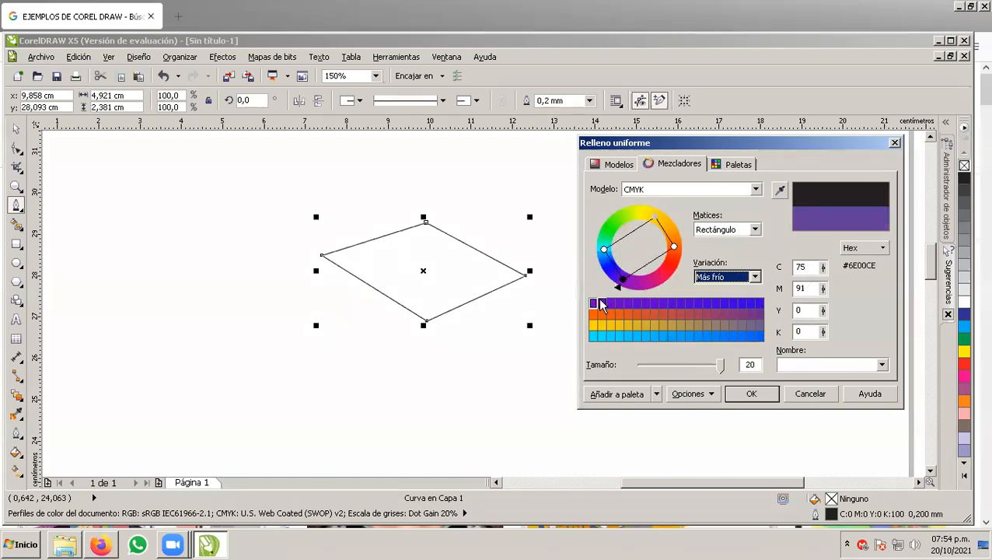
click(757, 301)
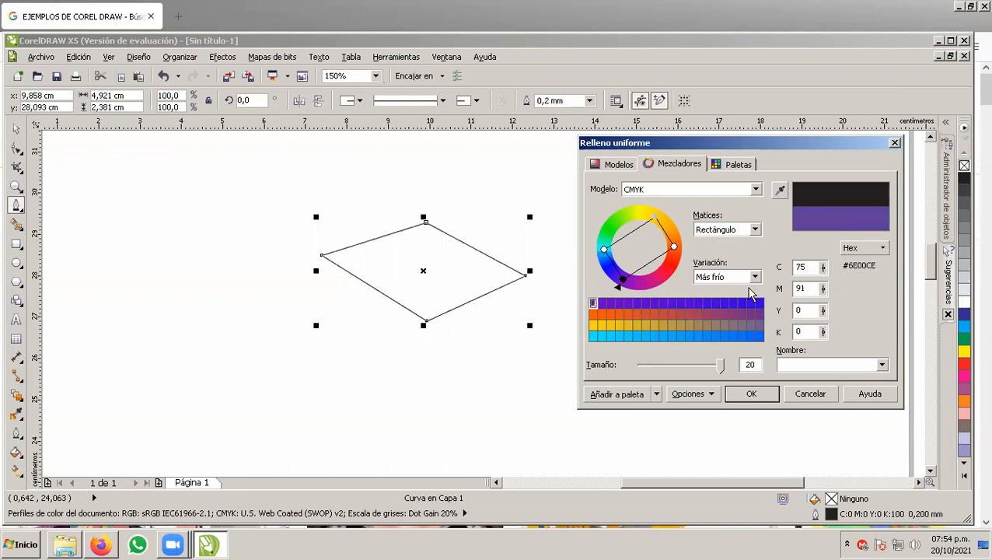
Step: Try the Más oscuro swatch variation and return the variation to Más claro
click(754, 277)
click(723, 323)
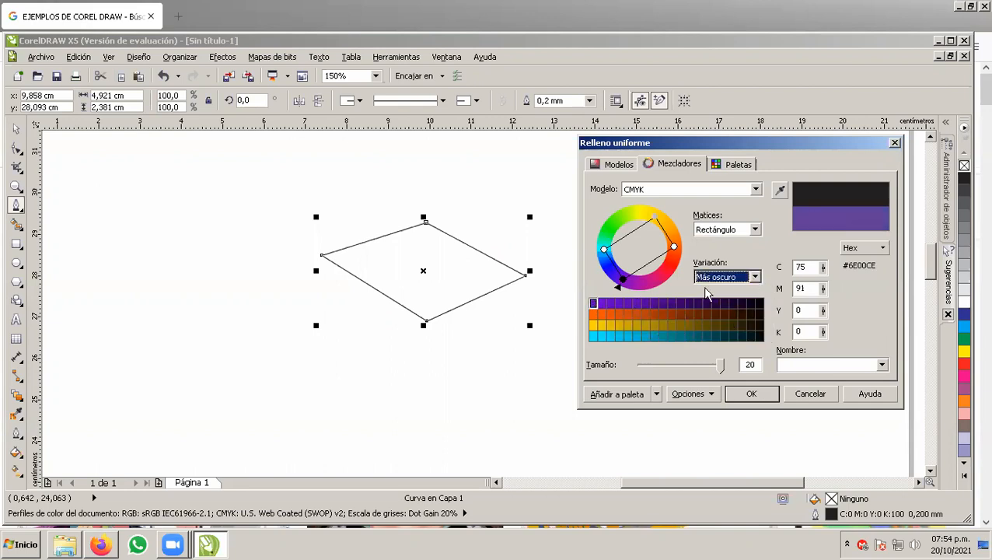
click(754, 277)
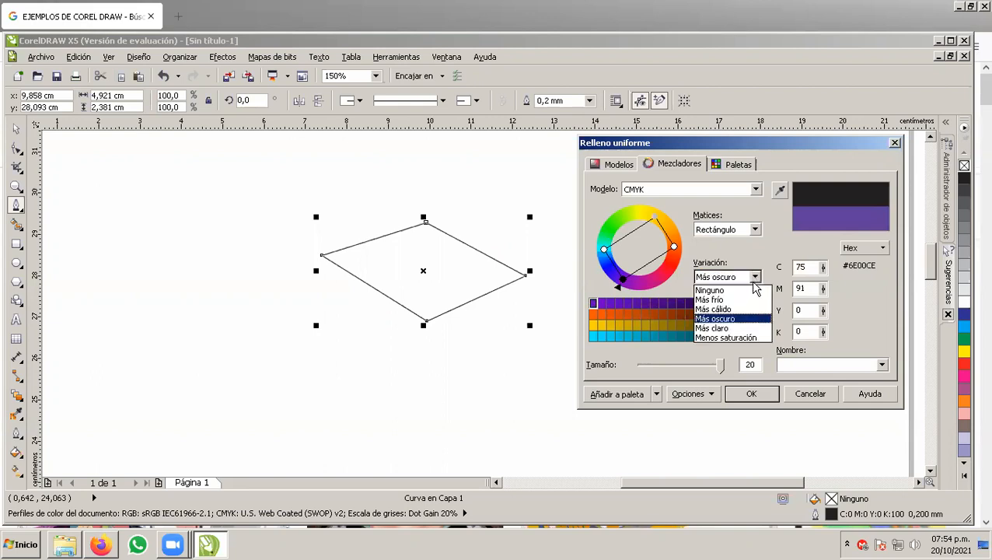
click(742, 328)
click(755, 277)
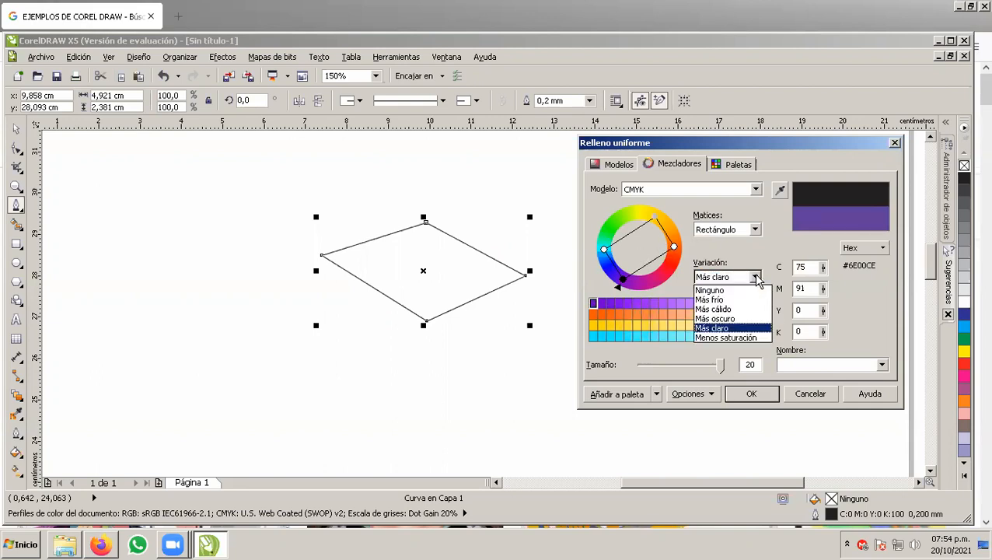
click(742, 328)
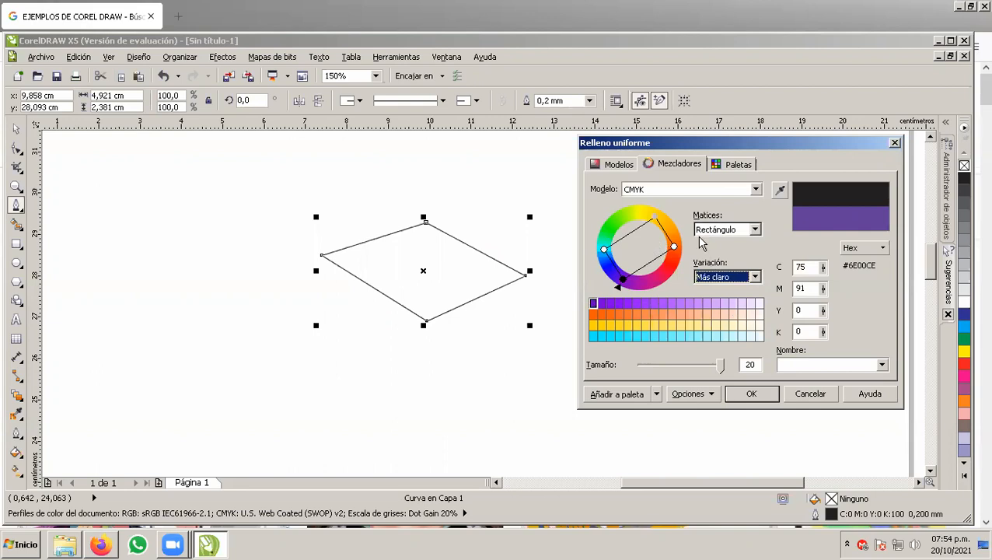
Step: Fill the rhombus with dark red C18 M100 Y100 K16 picked from the CMYK colour model
click(614, 165)
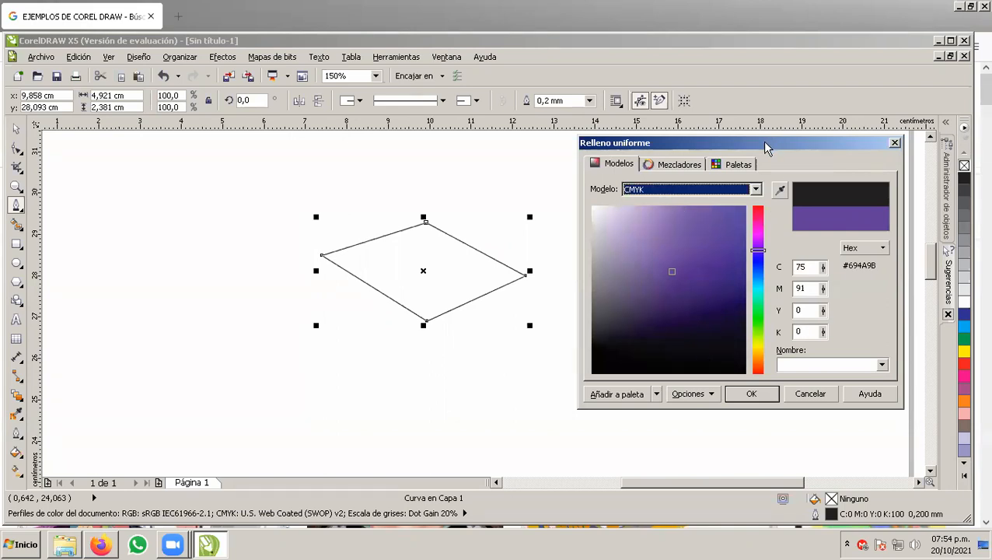
drag(768, 147, 740, 161)
click(709, 239)
click(730, 223)
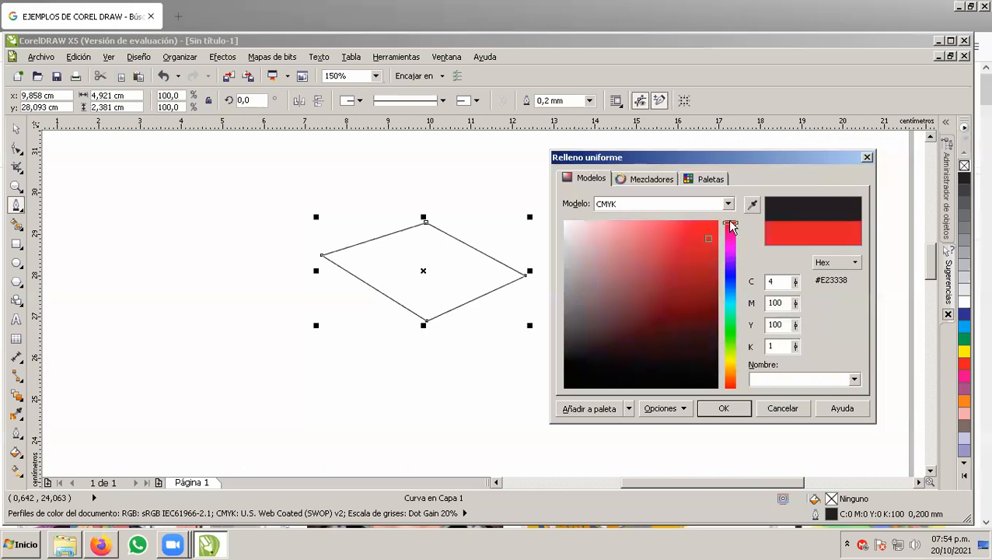
click(717, 222)
drag(718, 222, 647, 221)
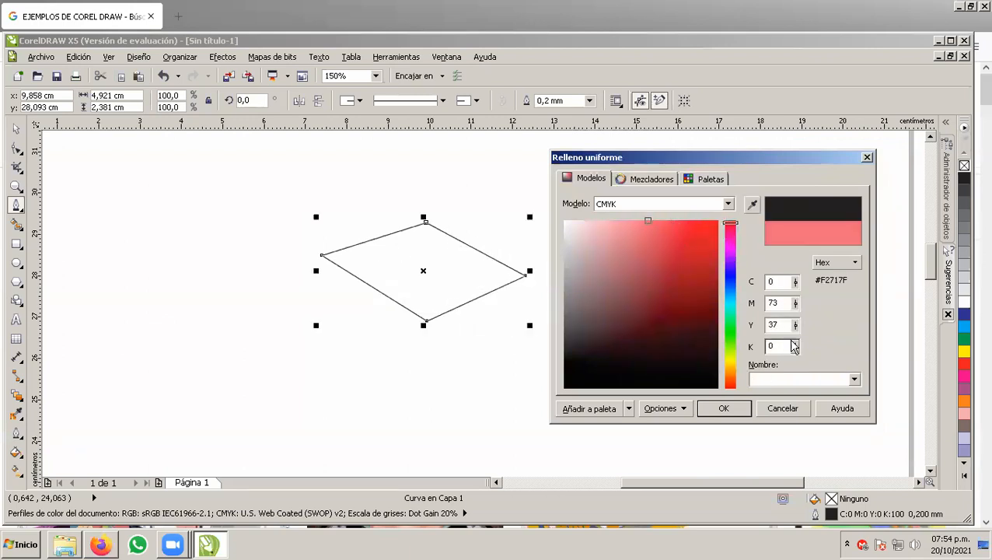
mouse_move(663, 225)
mouse_down()
mouse_move(681, 224)
mouse_move(718, 255)
mouse_move(718, 271)
mouse_up()
click(723, 409)
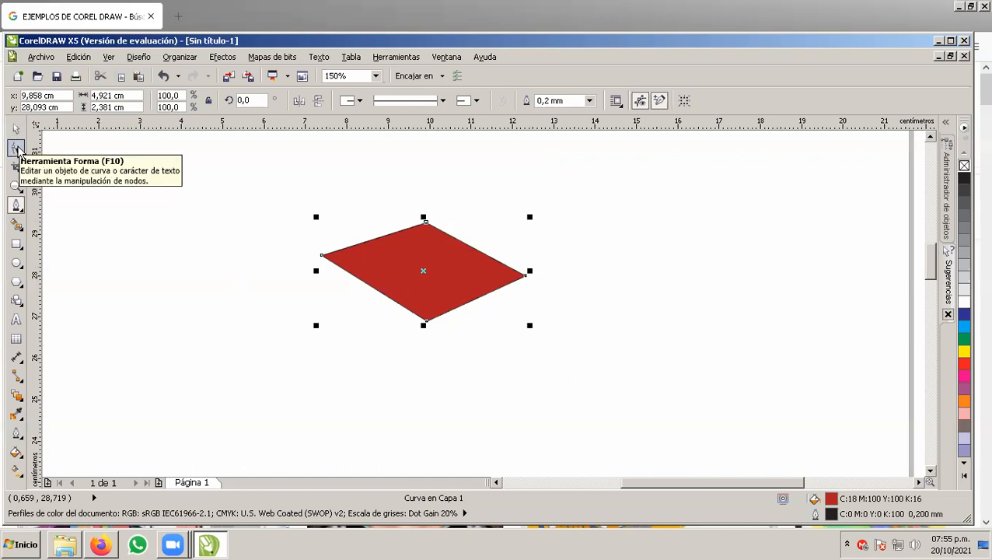
Step: Reshape the red rhombus into a downward arrowhead by moving its nodes, with the upper notch at about (9.9, 27.9) cm and the lower tip extended
click(17, 147)
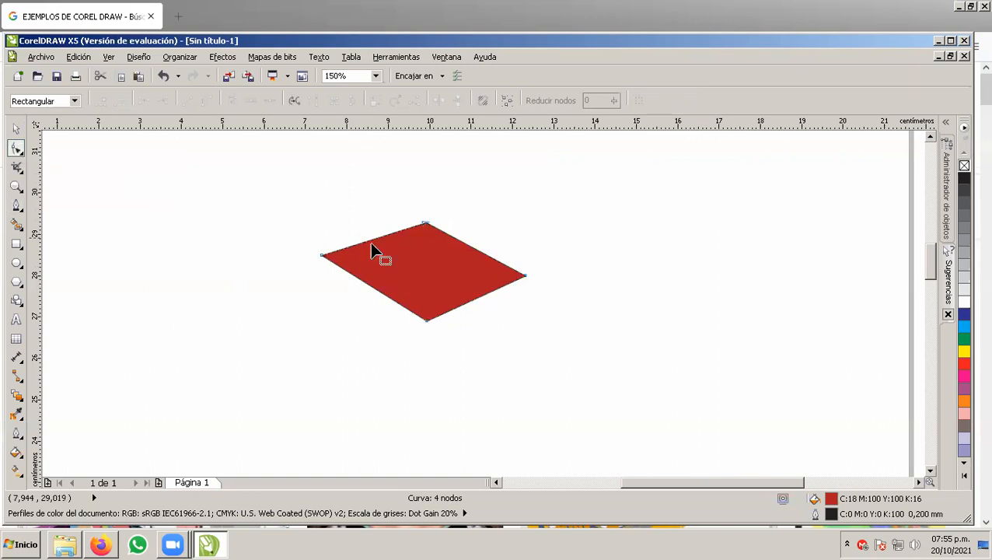
click(526, 277)
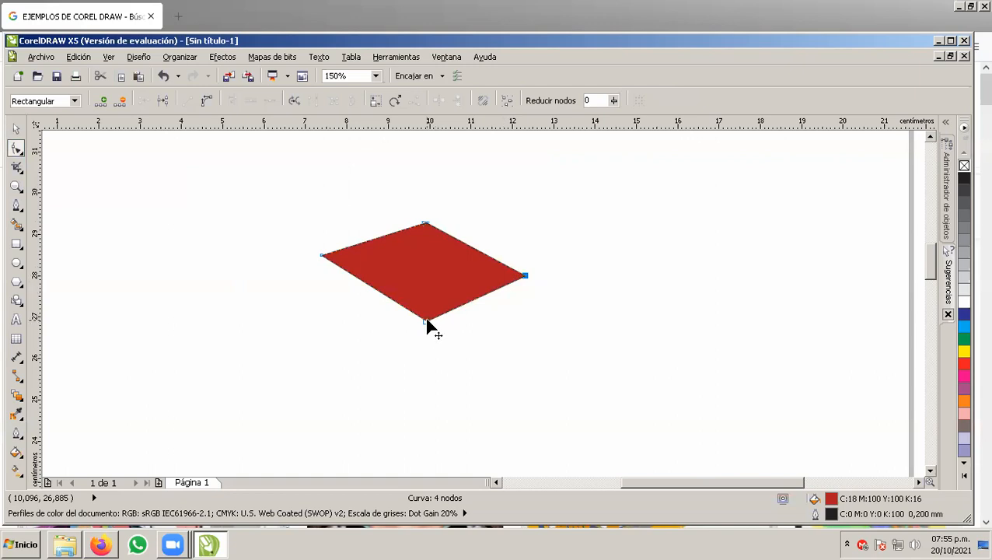
click(322, 255)
click(425, 223)
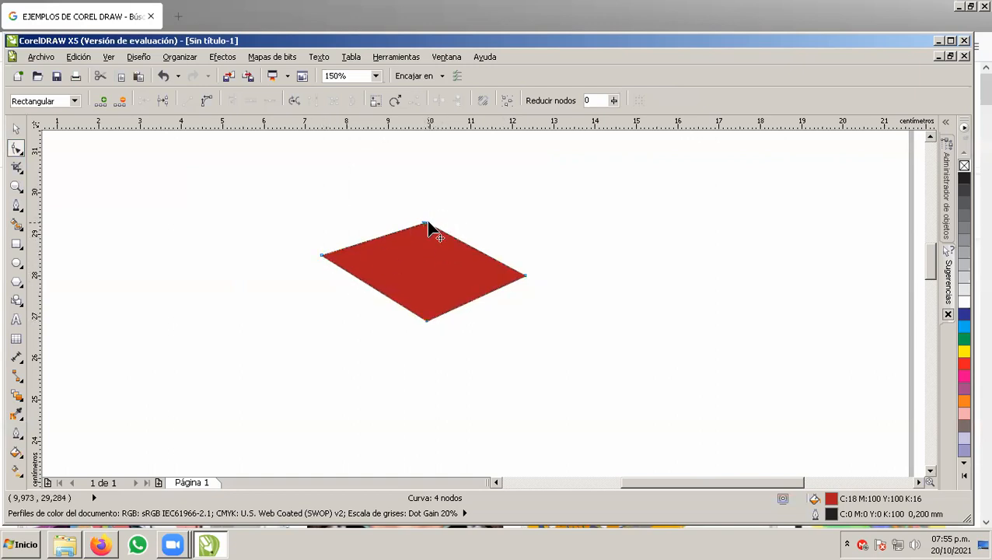
mouse_move(425, 223)
mouse_down()
mouse_move(423, 181)
mouse_move(426, 209)
mouse_up()
mouse_move(526, 275)
mouse_down()
mouse_move(511, 258)
mouse_move(522, 259)
mouse_up()
drag(423, 322, 428, 409)
drag(422, 248, 424, 324)
drag(426, 210, 423, 277)
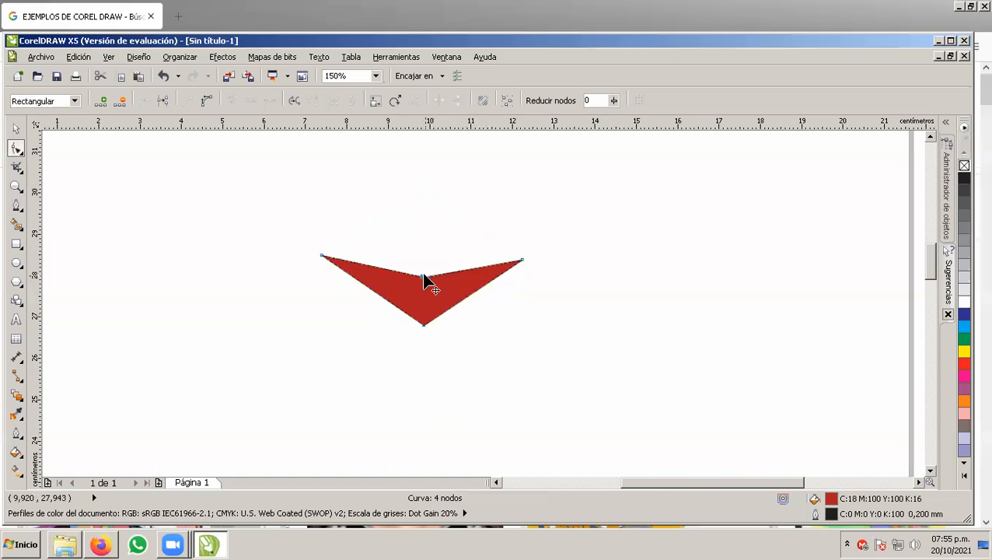
drag(423, 325, 425, 372)
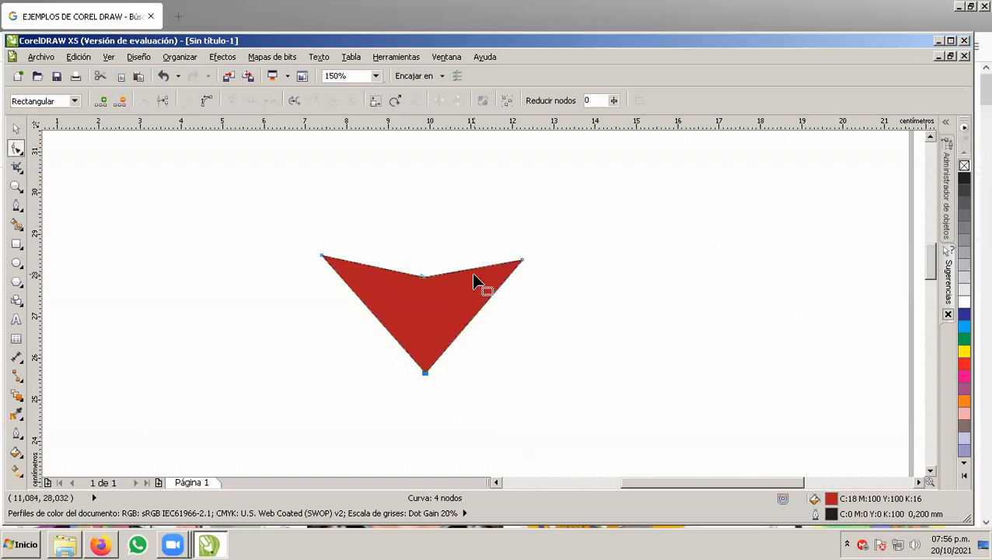
Step: Try to shift the arrowhead's upper-right edge downward, and undo the move
drag(465, 270, 476, 295)
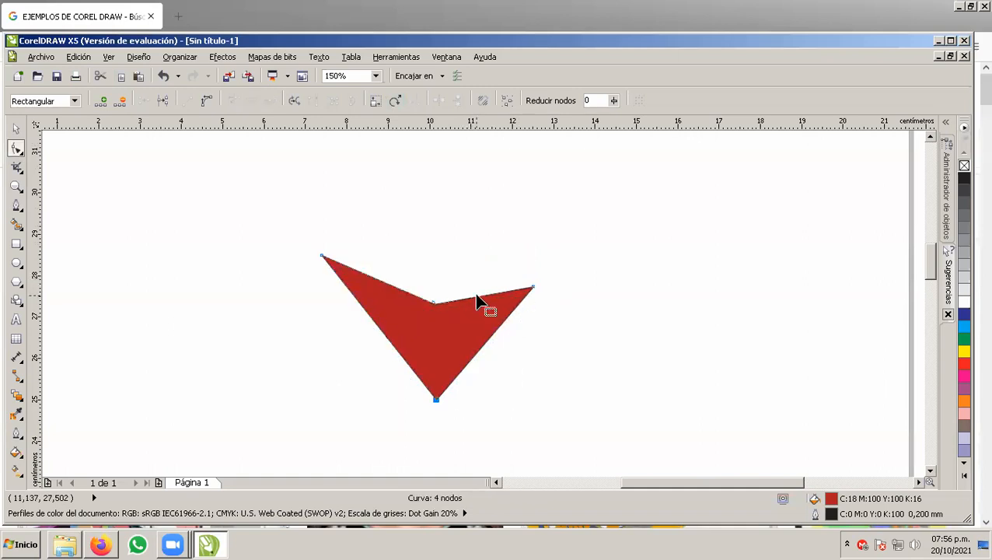
key(ctrl+z)
Step: Select all the arrowhead's nodes, view the available node editing commands, and clear the selection
drag(562, 221, 269, 391)
right_click(322, 256)
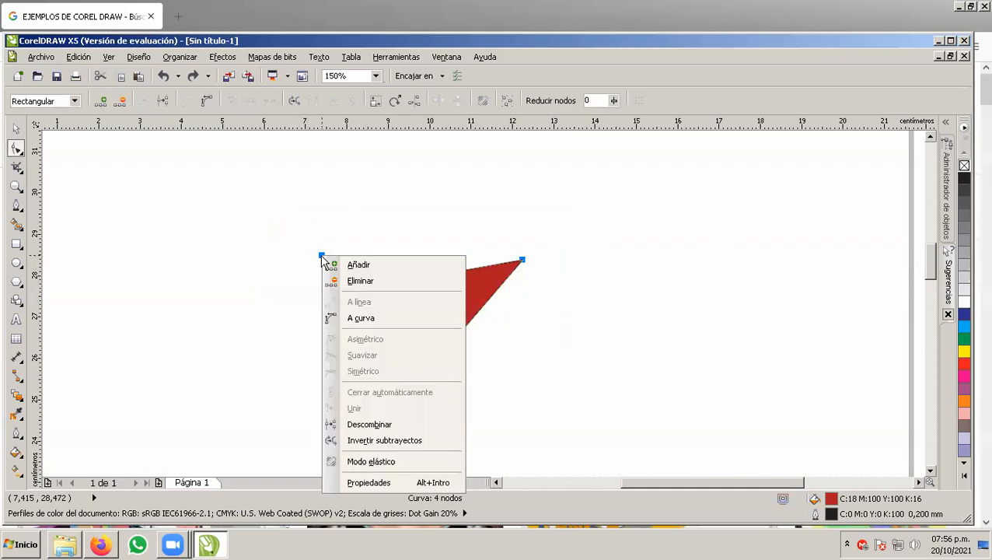
click(438, 212)
click(464, 225)
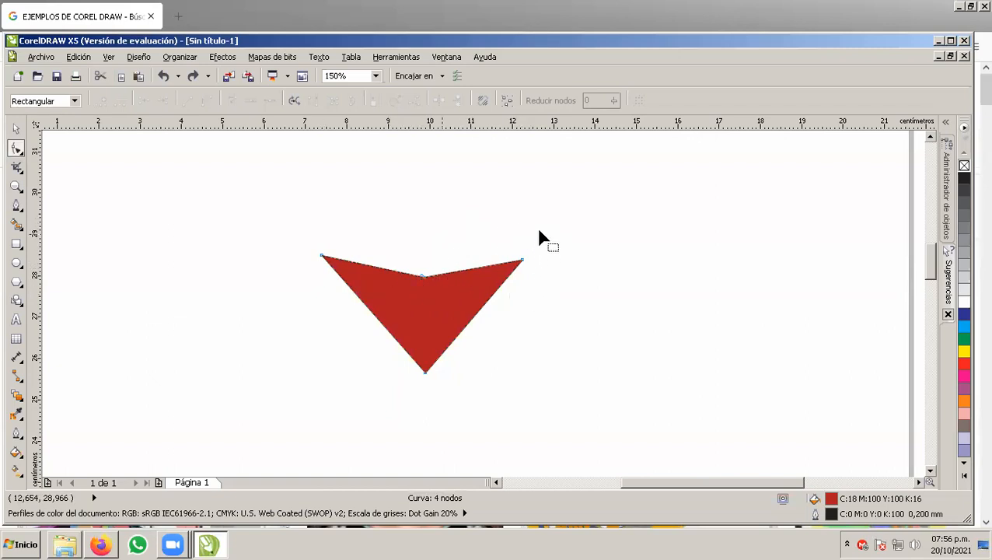
drag(557, 248, 282, 400)
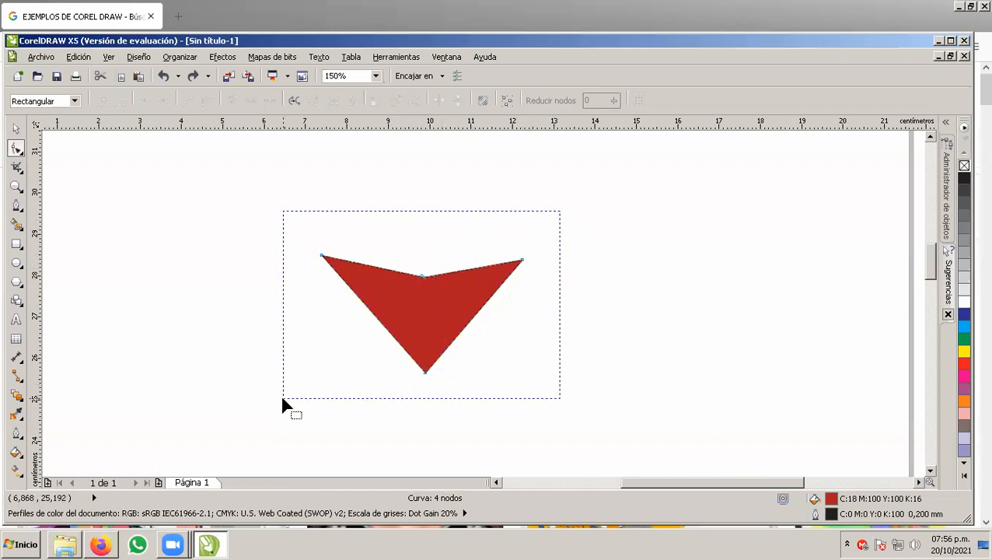
click(321, 255)
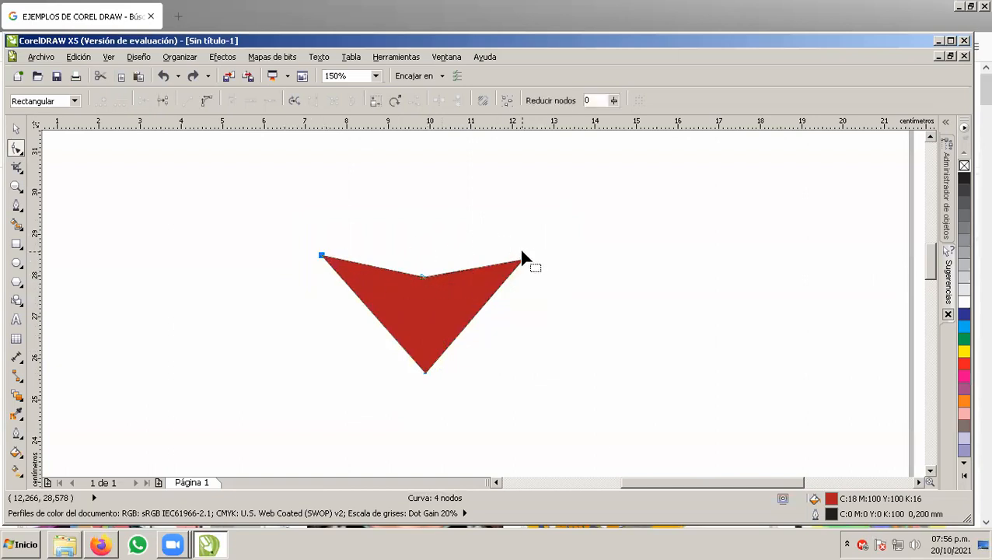
click(553, 244)
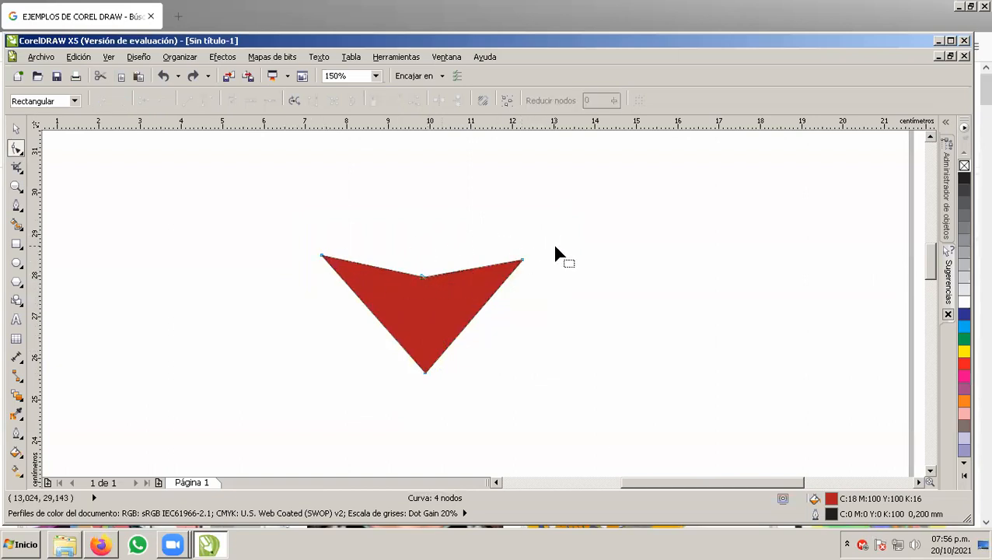
Step: Convert the arrowhead's lower-left edge to a curve and bow it outward
right_click(322, 259)
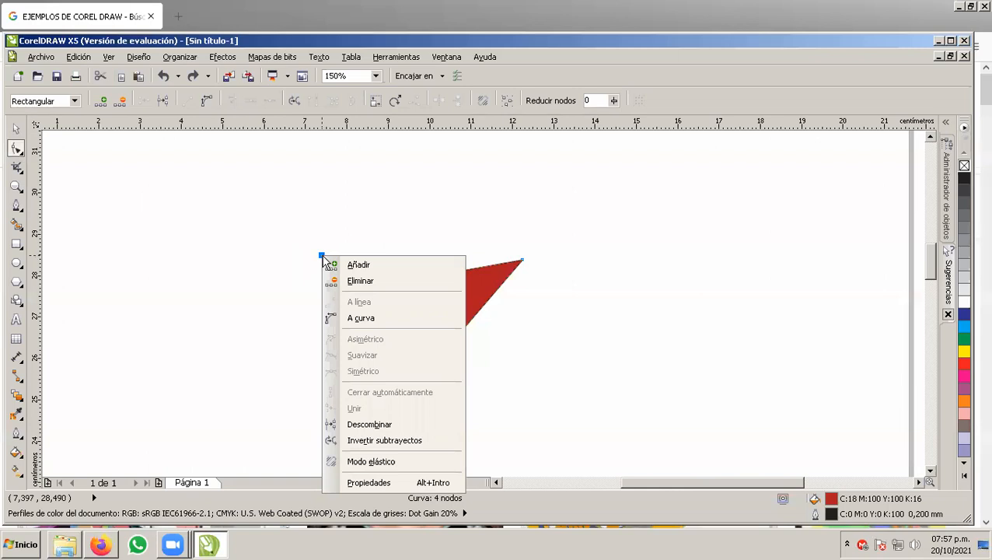
click(369, 318)
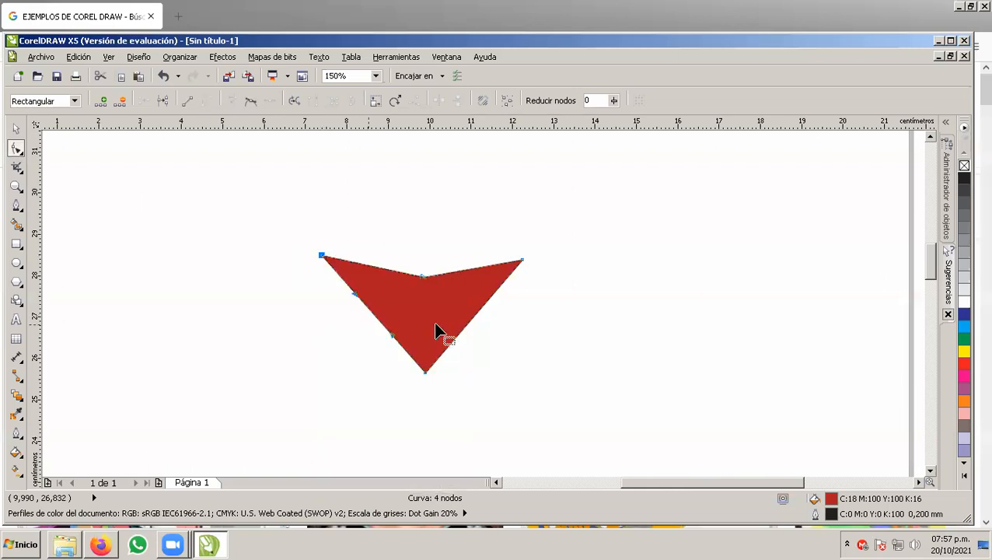
mouse_move(371, 322)
mouse_down()
mouse_move(340, 343)
mouse_move(362, 321)
mouse_up()
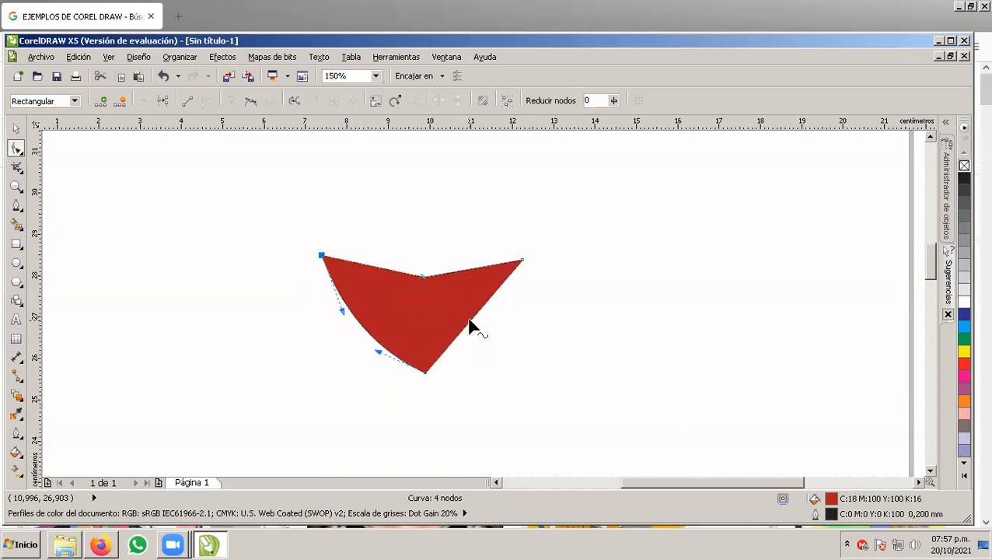
Step: Convert the arrowhead's lower-right edge to a curve and bow it outward
click(470, 321)
right_click(471, 321)
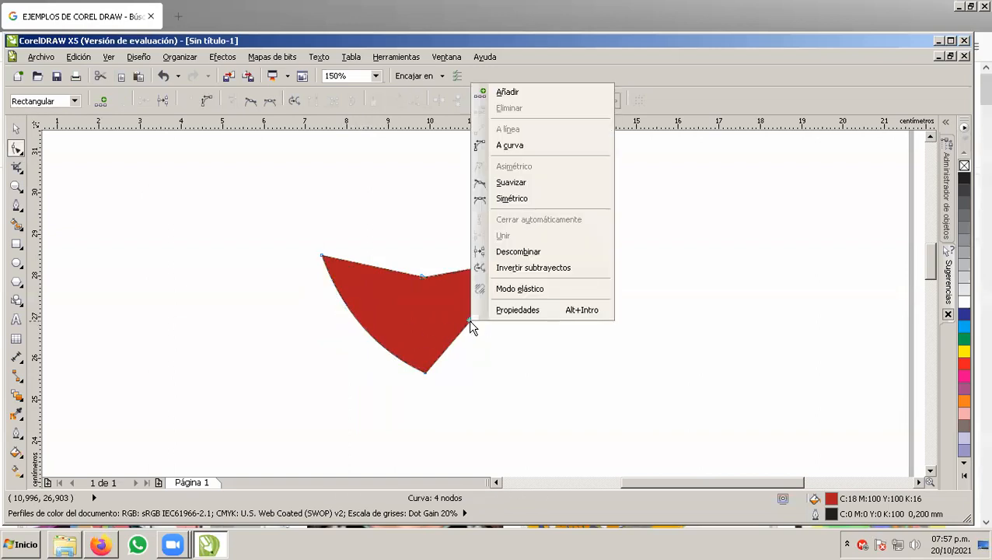
click(509, 145)
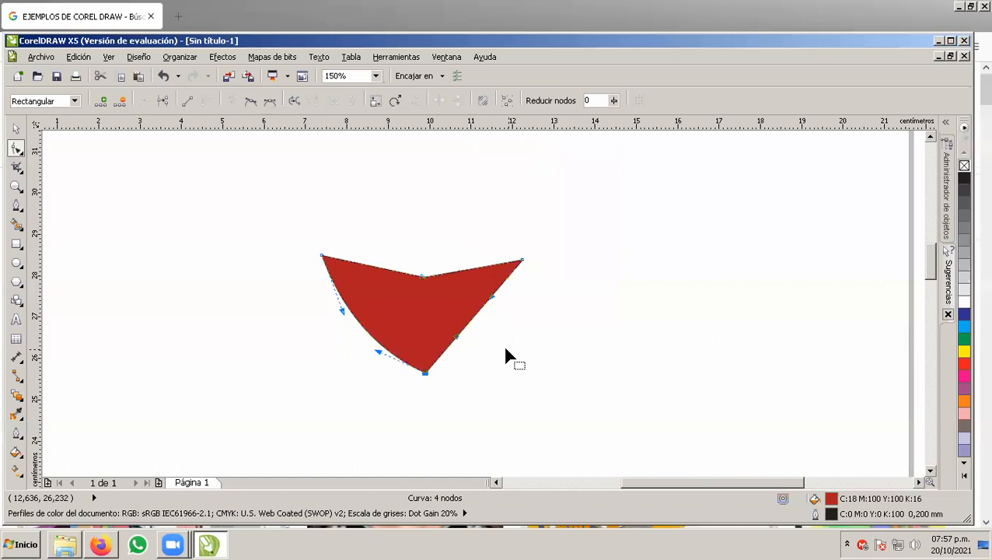
drag(477, 319, 497, 329)
Step: Adjust the two handles of the bottom node until they lie nearly horizontal and round off the lower tip
drag(378, 356, 376, 367)
drag(482, 354, 482, 380)
drag(374, 366, 375, 370)
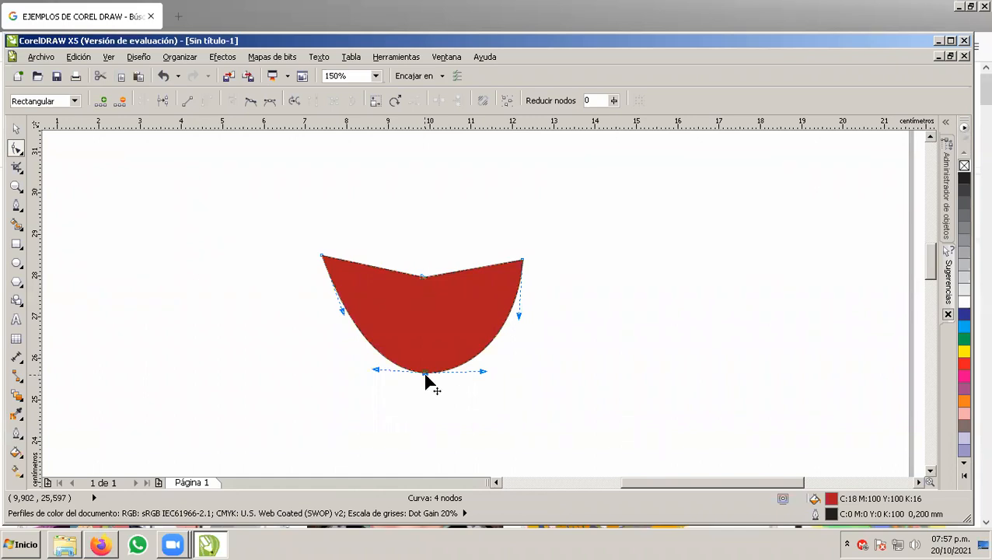
Step: Try the bottom node as symmetrical (Simétrico), shifting its right handle, and undo the last handle change
right_click(425, 373)
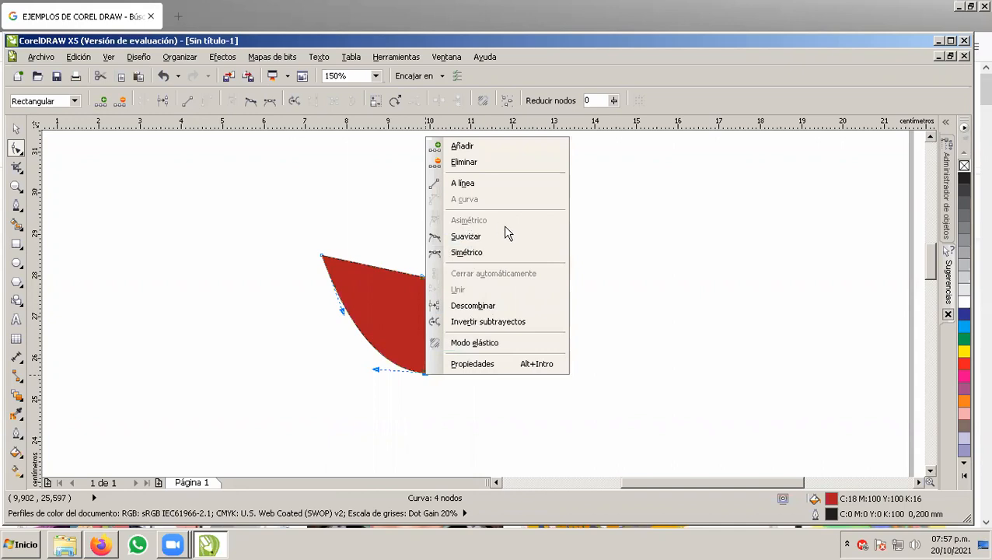
click(468, 253)
mouse_move(478, 375)
mouse_down()
mouse_move(454, 332)
mouse_move(469, 363)
mouse_move(456, 402)
mouse_move(454, 339)
mouse_move(473, 377)
mouse_up()
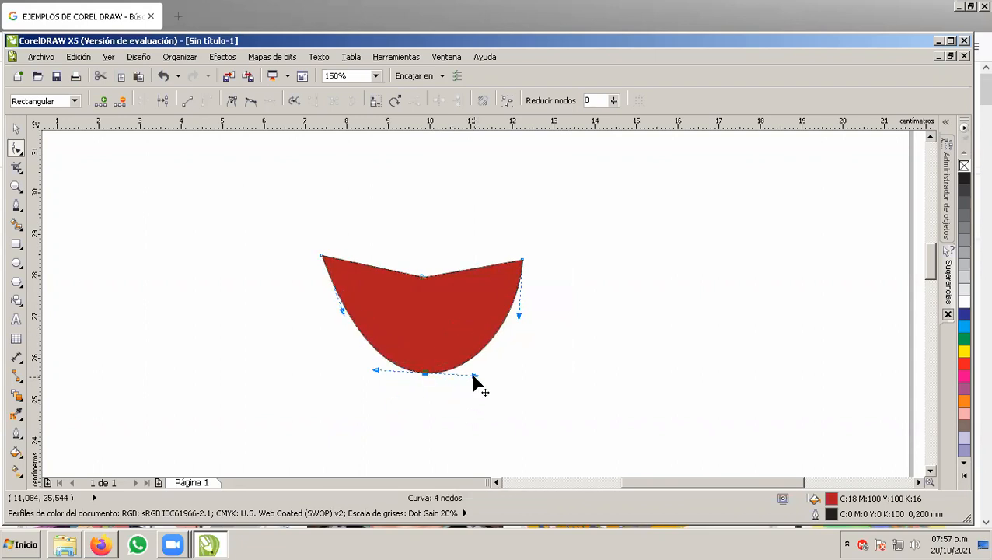
key(ctrl+z)
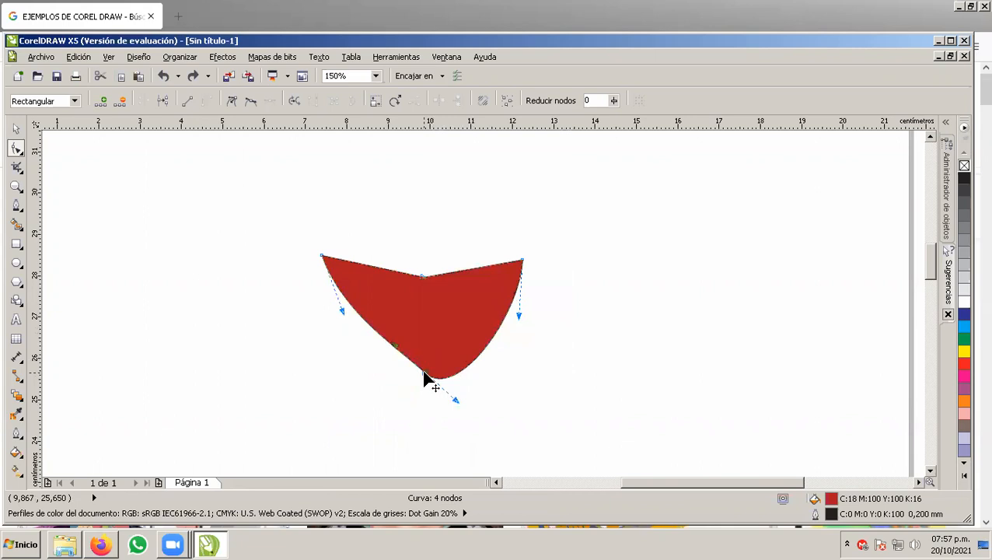
Step: Make the bottom node a cusp (Asimétrico) and swing both its handles up inside the shape to form a sharp tip
right_click(426, 377)
click(464, 219)
drag(455, 400, 444, 327)
click(449, 358)
scroll(448, 357, up, 2)
scroll(450, 359, down, 2)
scroll(489, 368, up, 1)
click(472, 432)
drag(505, 336, 445, 322)
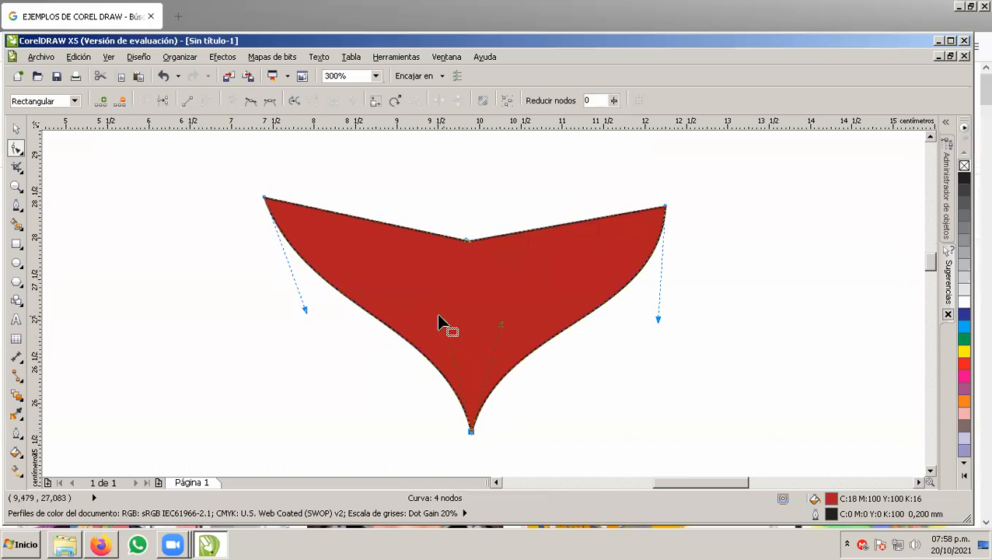
Step: Smooth the bottom node (Suavizar) and adjust its right handle to a shorter, nearly horizontal position
right_click(471, 430)
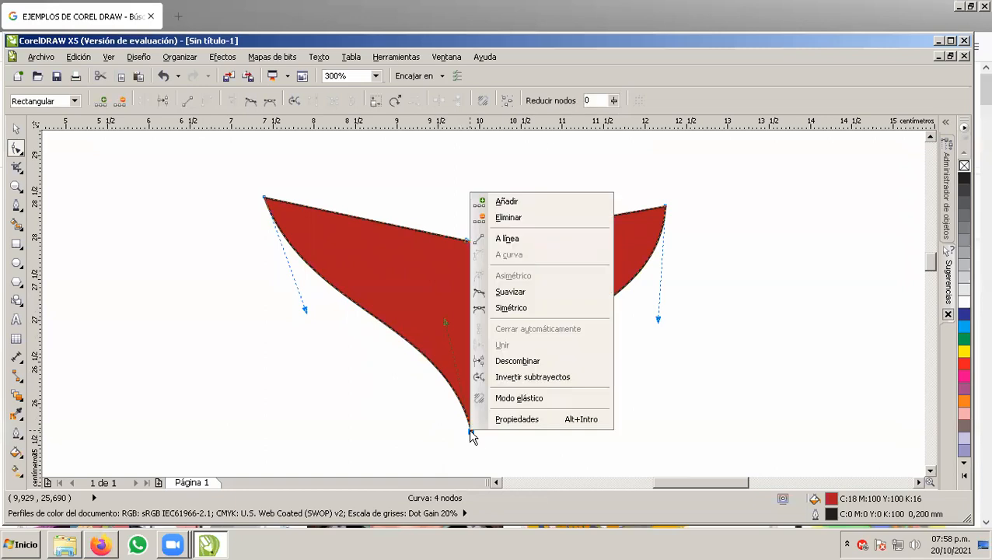
click(521, 290)
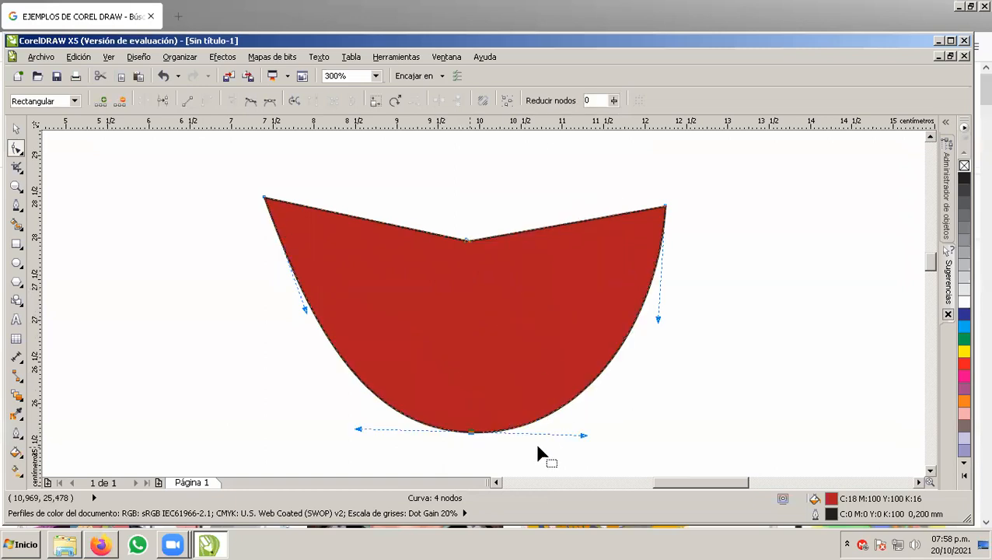
drag(583, 435, 511, 435)
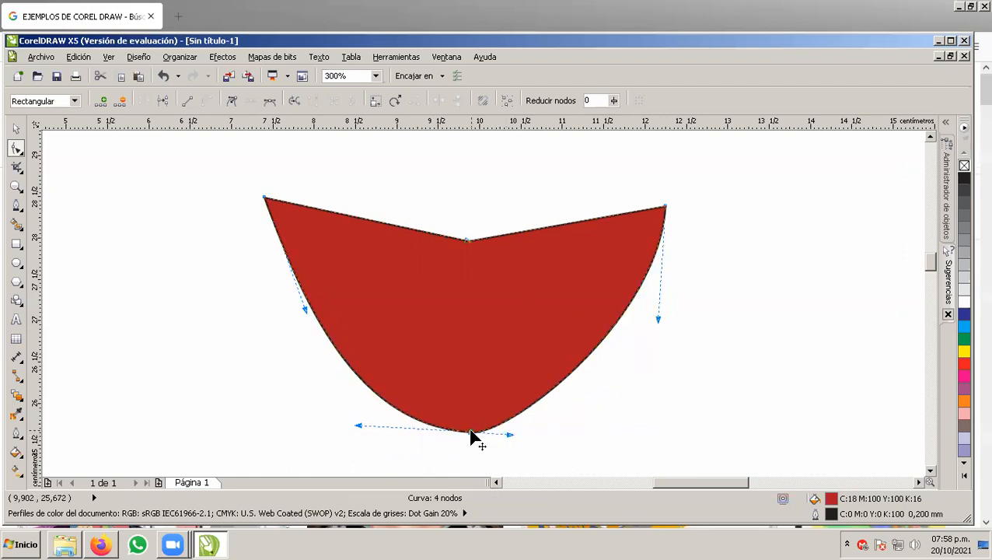
drag(511, 436, 538, 429)
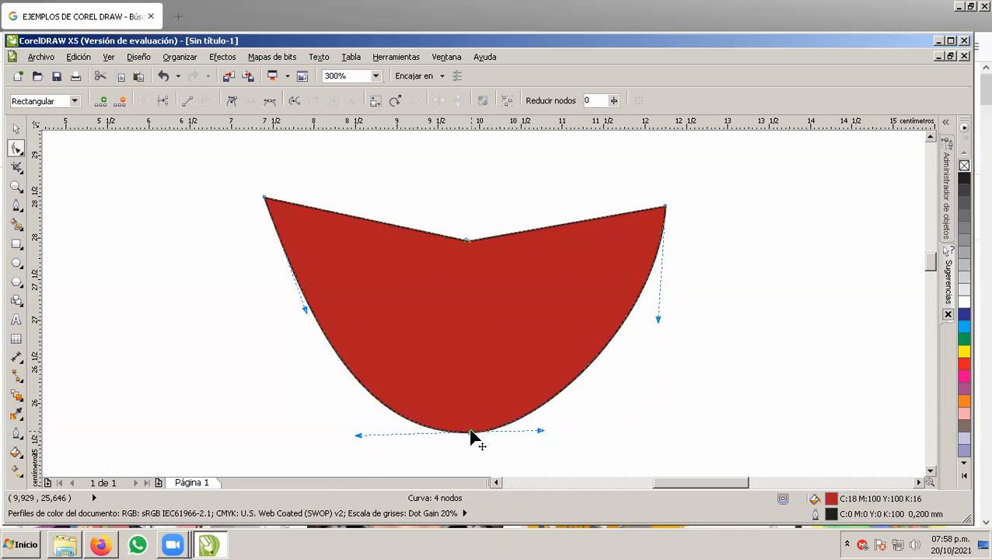
Step: Make the bottom node symmetrical (Simétrico) and lengthen its handles outward to widen the rounded base
right_click(471, 433)
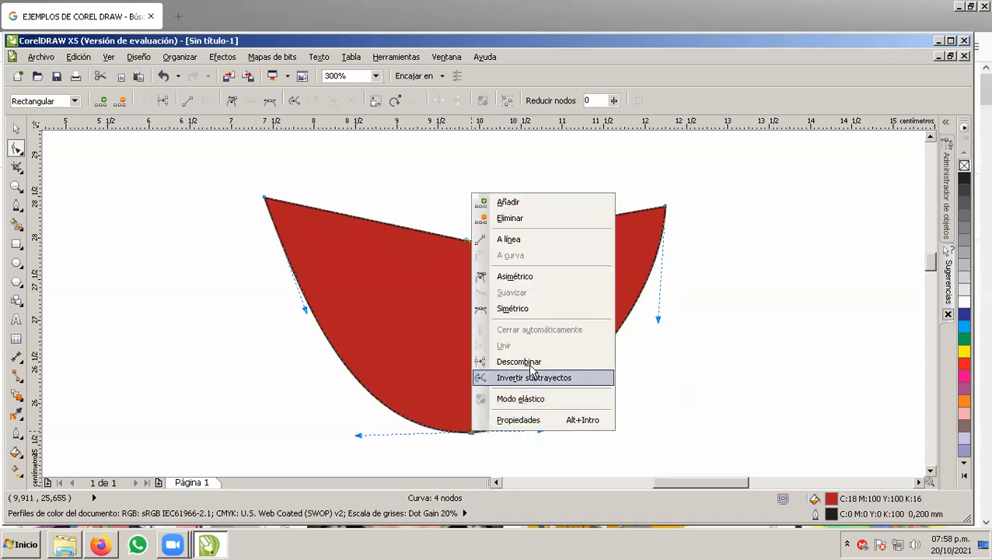
click(518, 311)
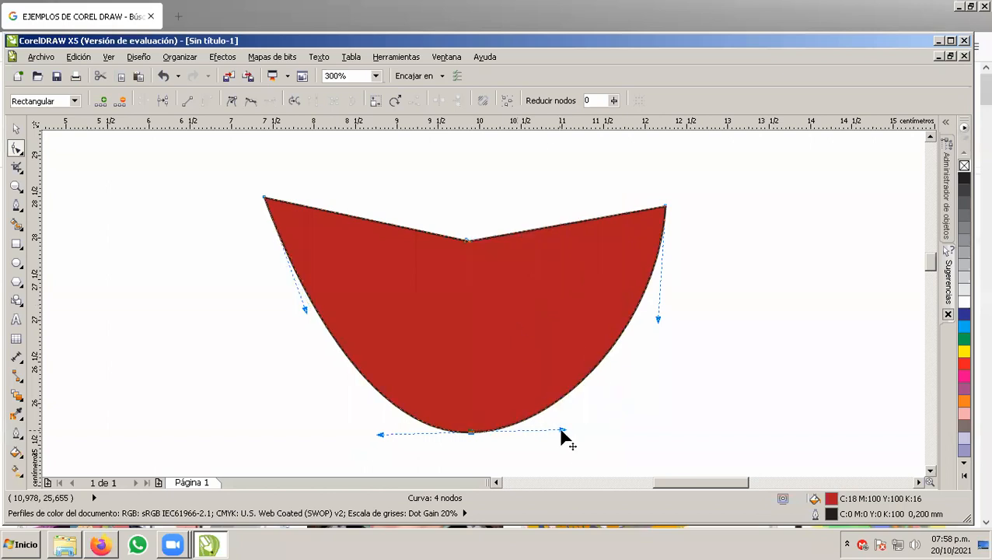
drag(560, 428, 599, 430)
Step: Move the upper notch node down to about (9.9, 27.0) cm
click(466, 236)
drag(466, 232, 474, 292)
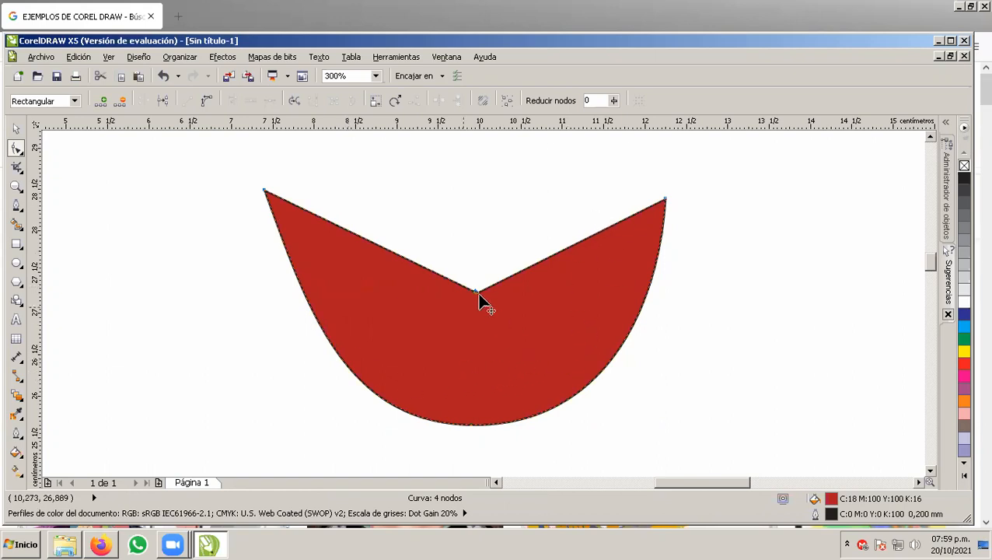
drag(474, 291, 471, 315)
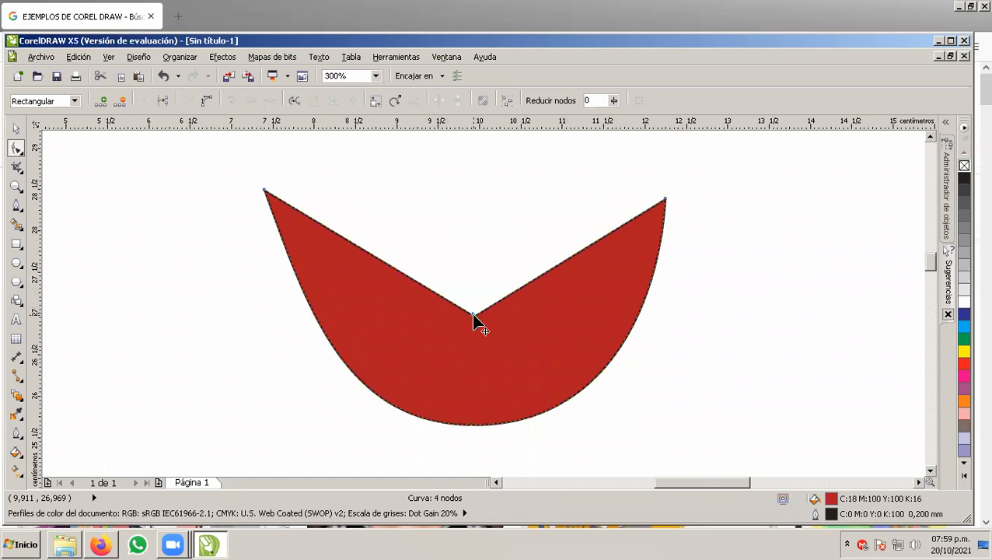
Step: Convert the straight upper-left edge ending at the notch node to a curve and bow it downward
right_click(473, 316)
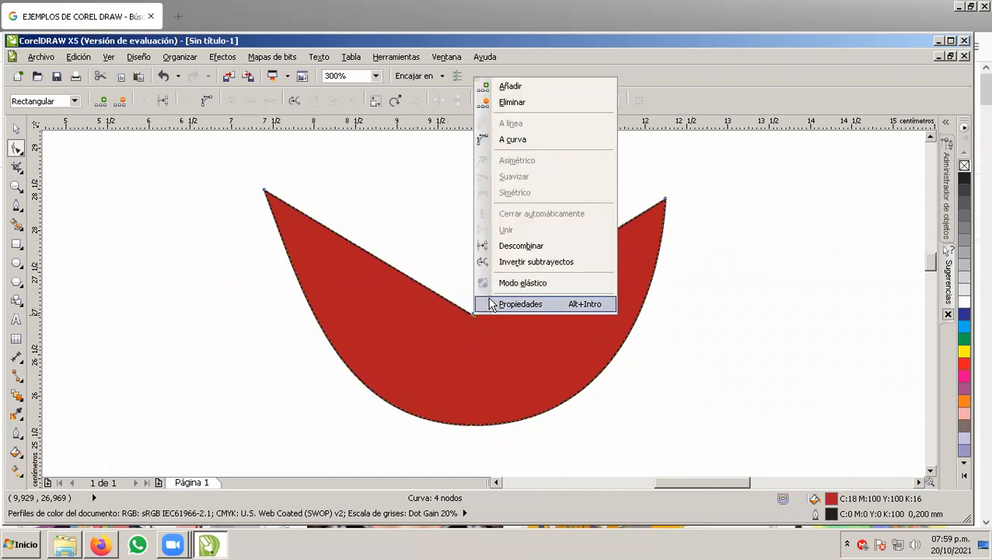
click(453, 153)
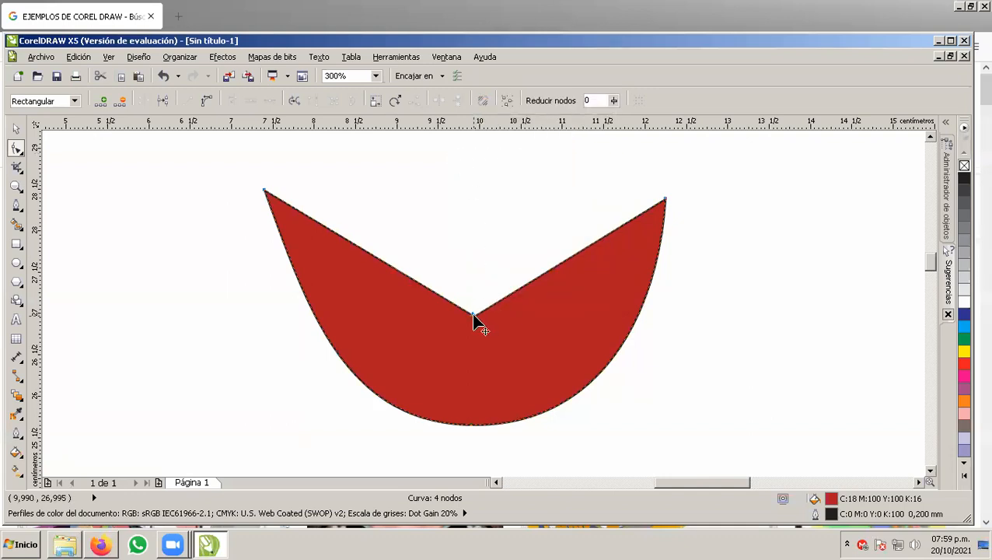
scroll(472, 314, up, 2)
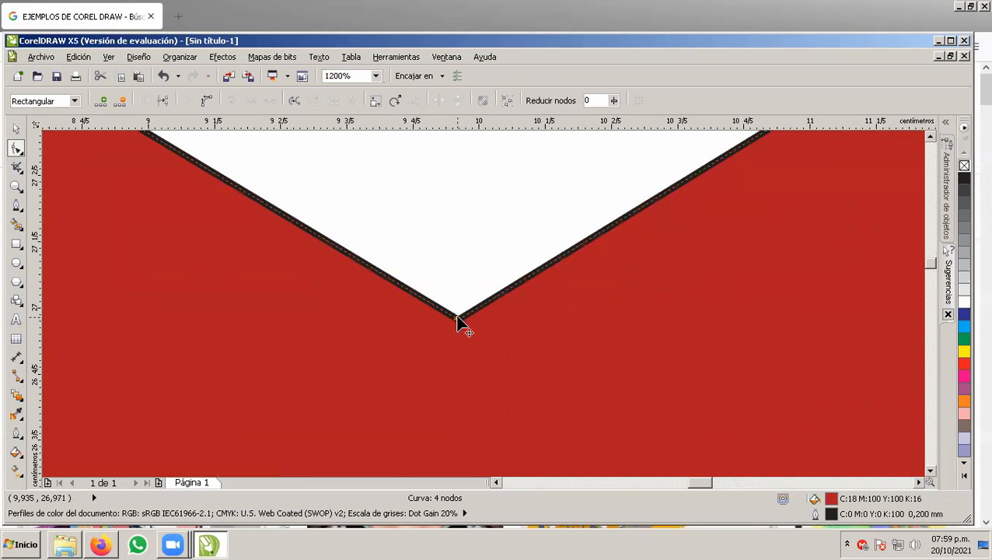
right_click(457, 319)
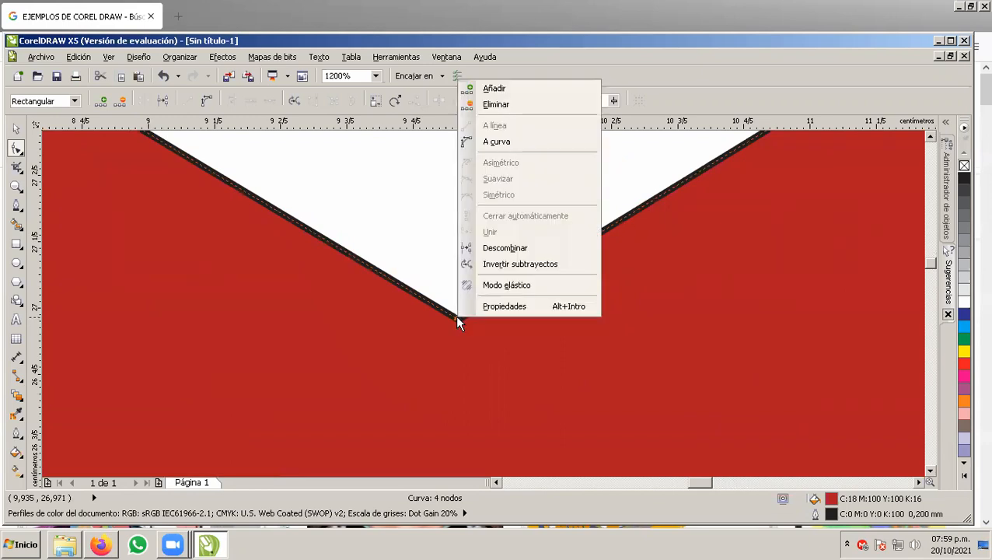
click(474, 141)
scroll(490, 370, down, 3)
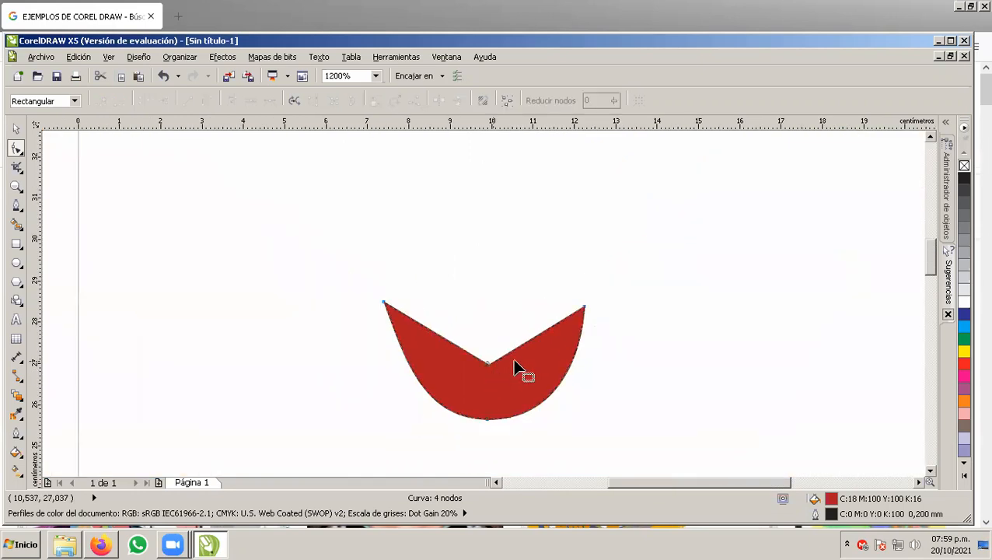
scroll(512, 358, up, 2)
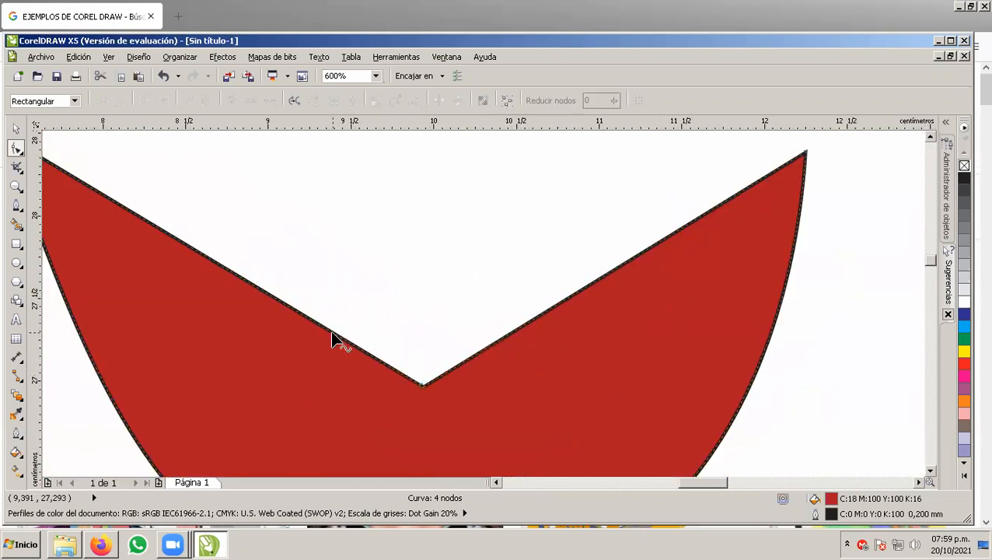
scroll(332, 331, down, 2)
drag(329, 328, 324, 350)
Step: Convert the straight upper-right edge to a curve and bow it downward to complete the crescent
mouse_move(395, 322)
mouse_down()
mouse_move(424, 351)
mouse_move(397, 331)
mouse_up()
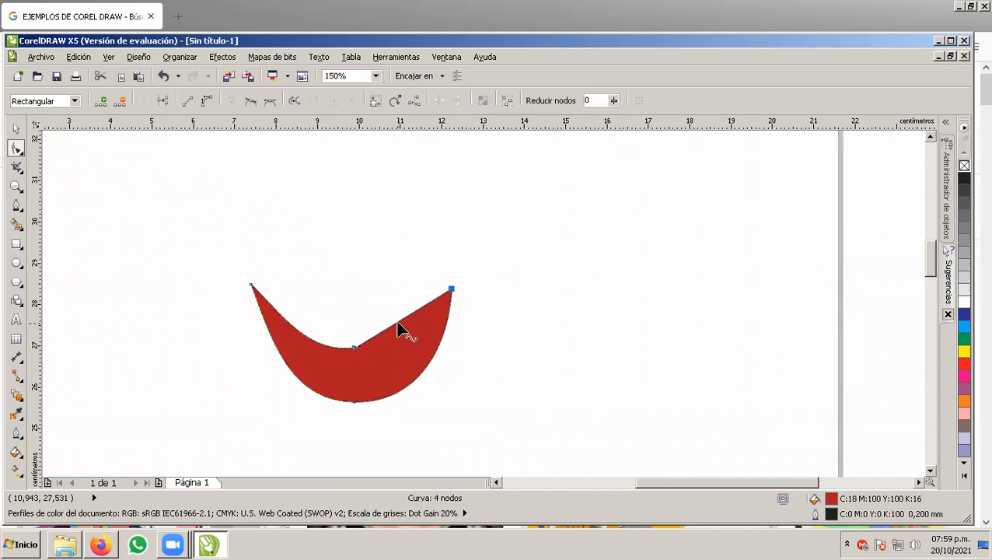
right_click(397, 322)
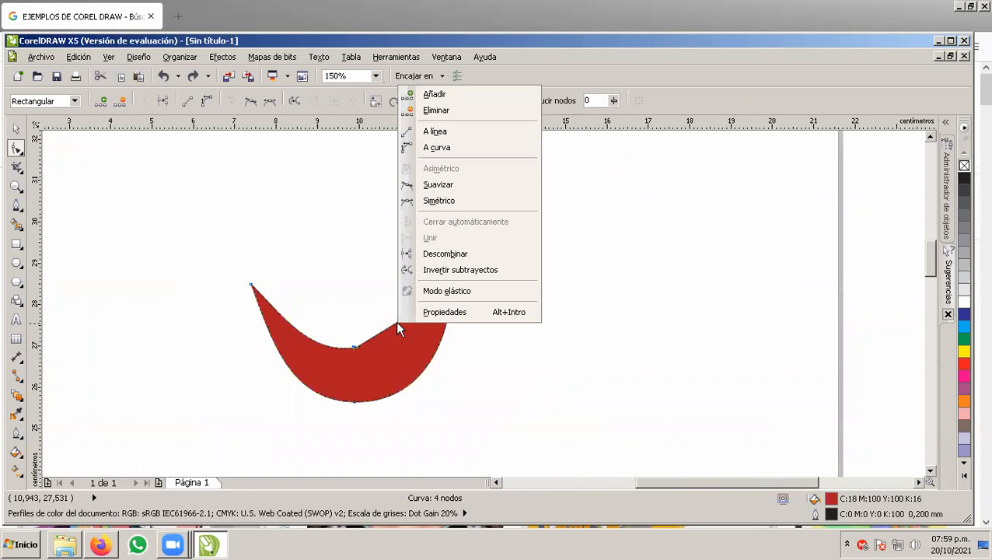
click(437, 148)
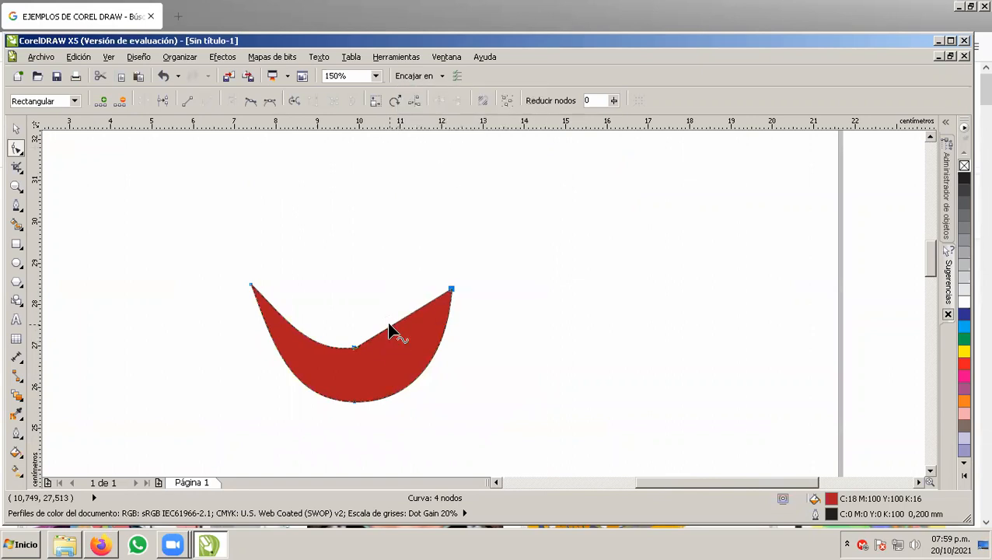
drag(392, 332, 405, 345)
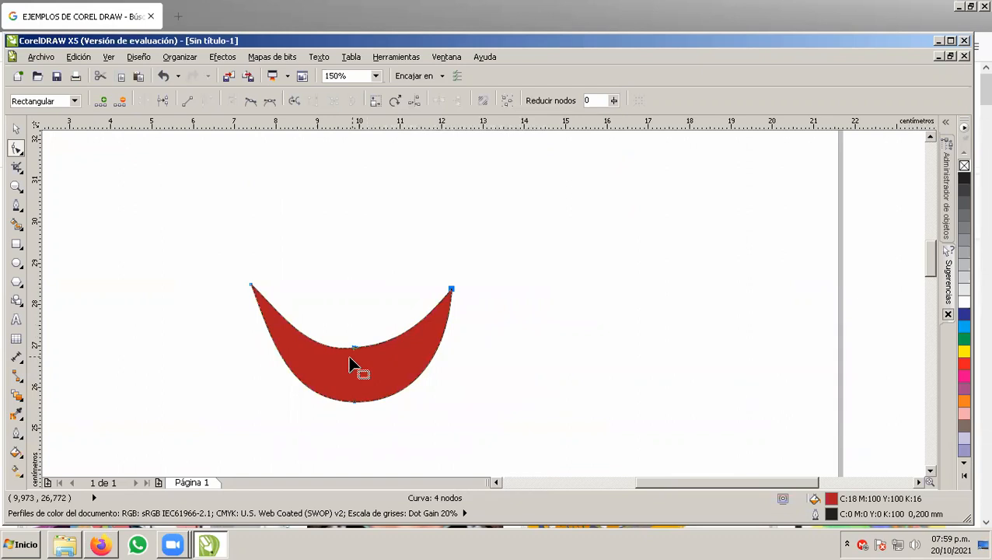
Step: Try making the crescent's upper middle node symmetrical (Simétrico), and undo the change
scroll(349, 362, up, 2)
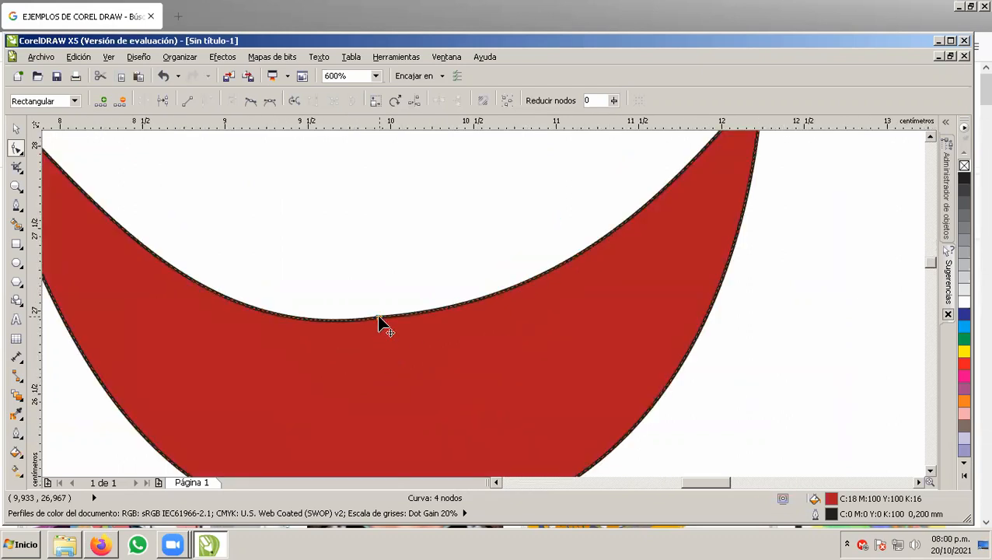
right_click(380, 317)
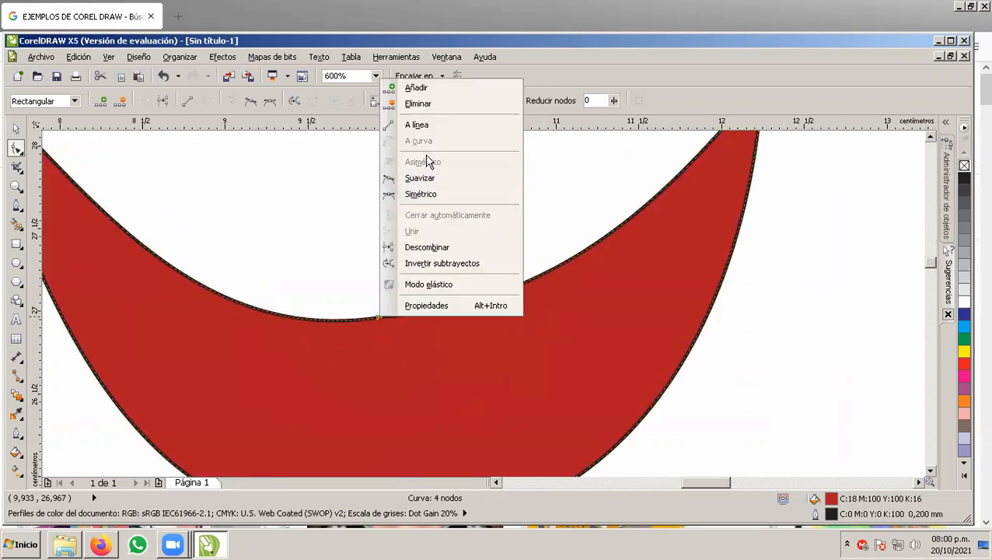
click(431, 194)
scroll(467, 327, down, 1)
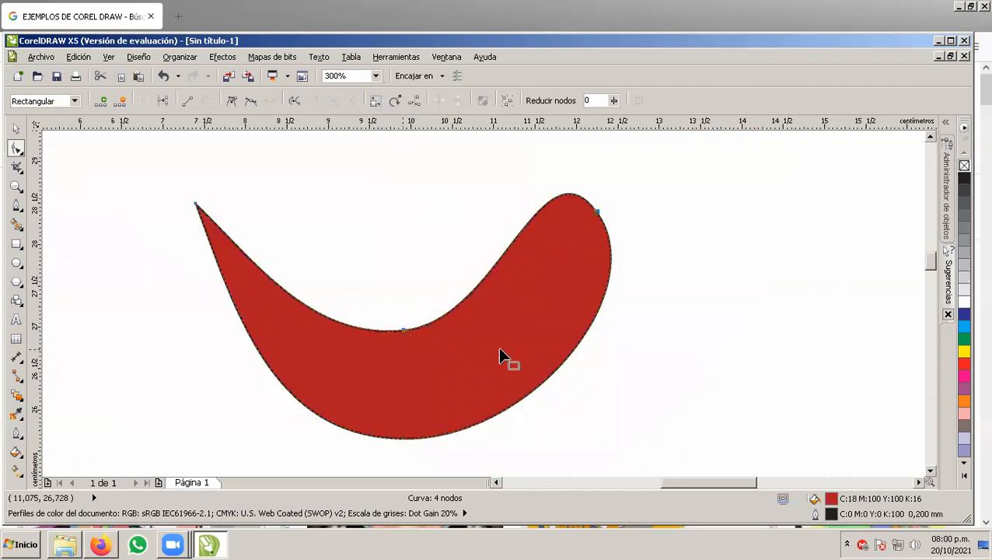
key(ctrl+z)
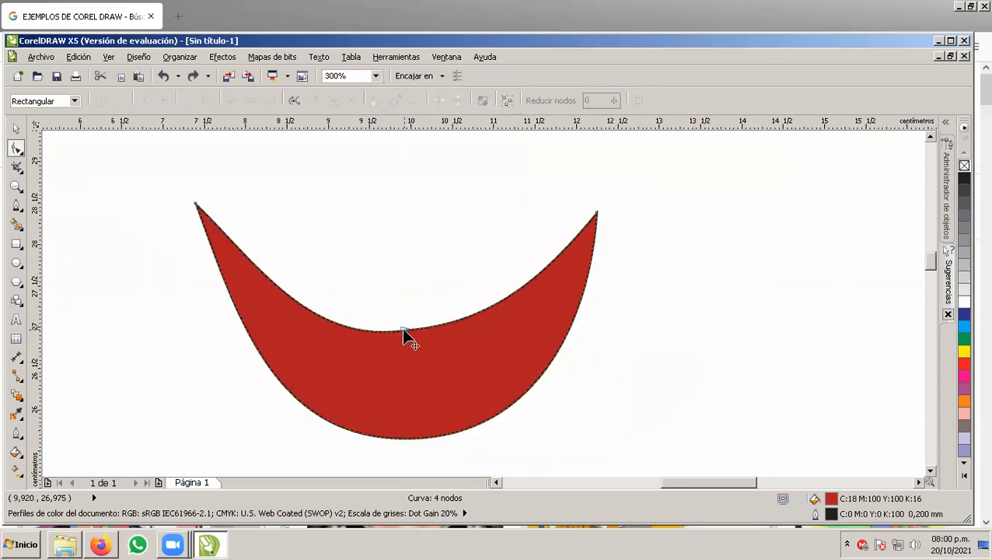
Step: Make the crescent's upper middle node symmetrical (Simétrico) and level its control handles so the inner curve is even
click(403, 330)
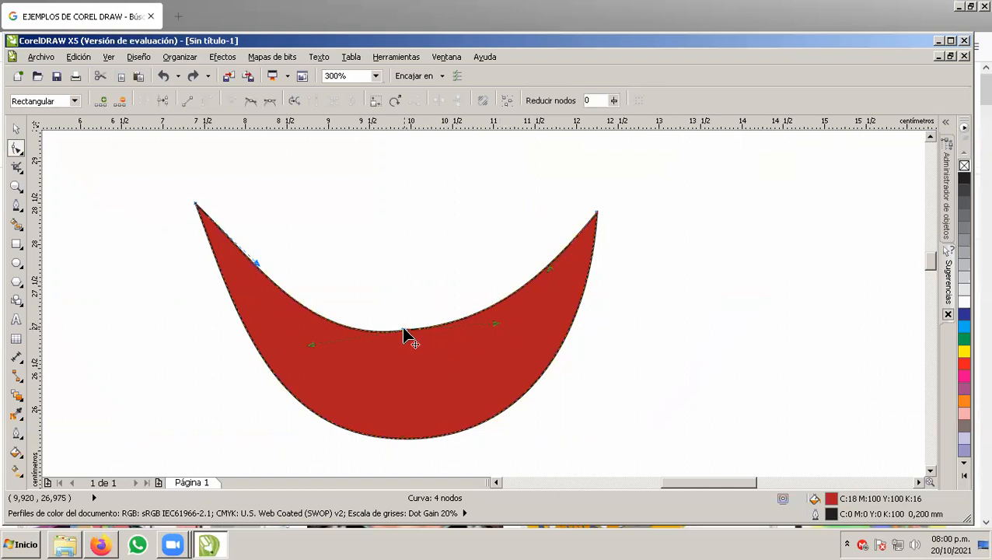
right_click(404, 334)
click(441, 206)
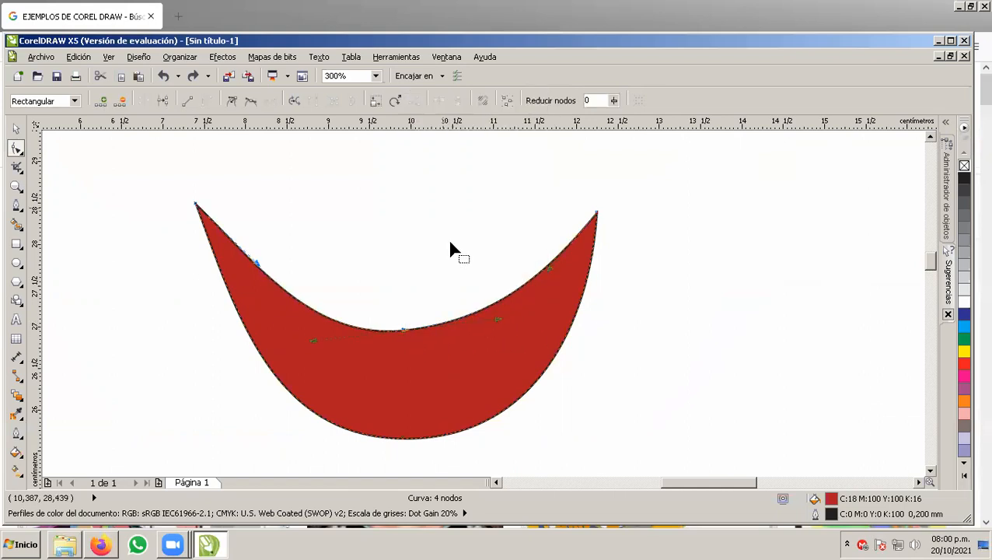
mouse_move(493, 320)
mouse_down()
mouse_move(473, 354)
mouse_move(480, 328)
mouse_up()
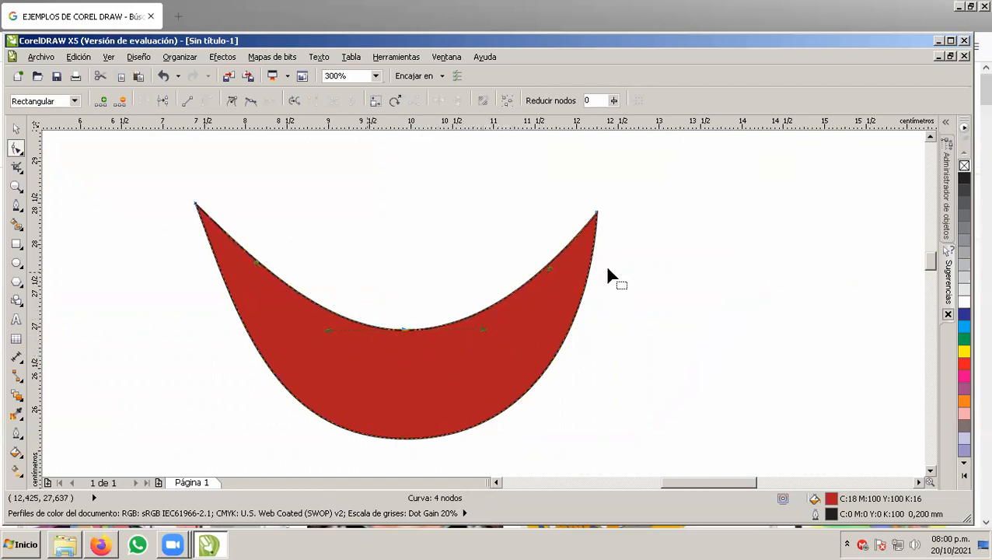
Step: Move the crescent's left tip node slightly down and inward to about (7.5, 28.4) cm, and deselect it
drag(196, 204, 203, 211)
click(615, 347)
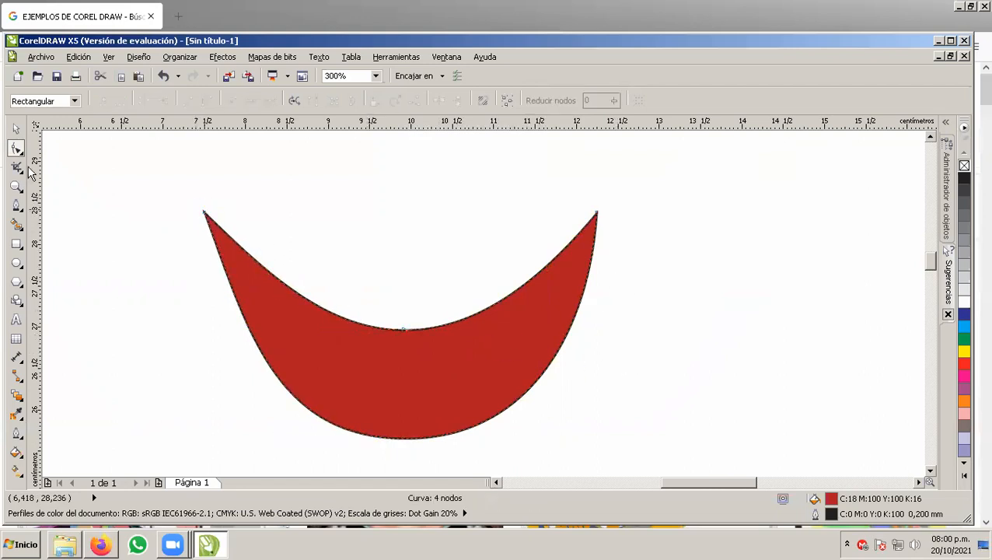
Step: Deselect the whole crescent, then reselect it and return to node editing with the Shape tool (Forma)
click(16, 129)
click(265, 195)
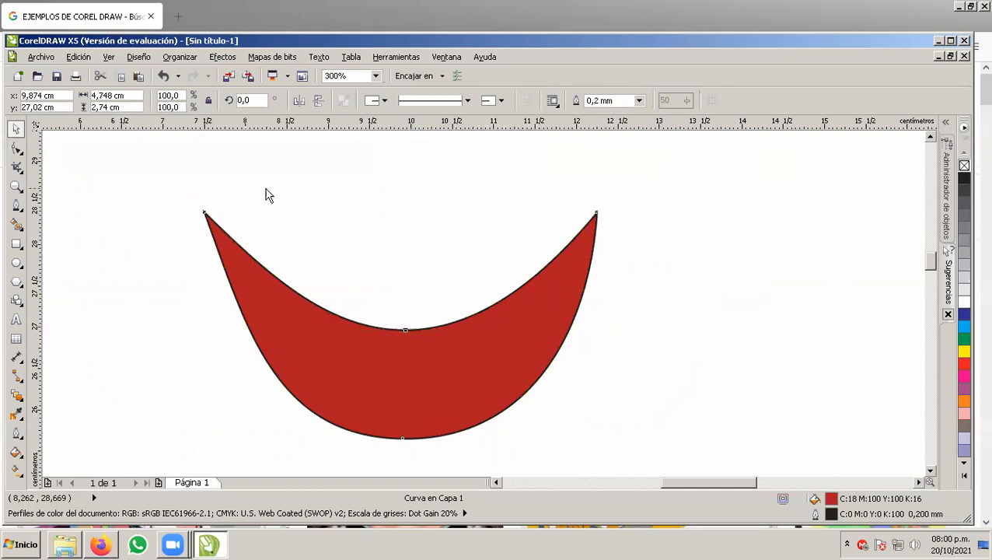
scroll(580, 275, down, 2)
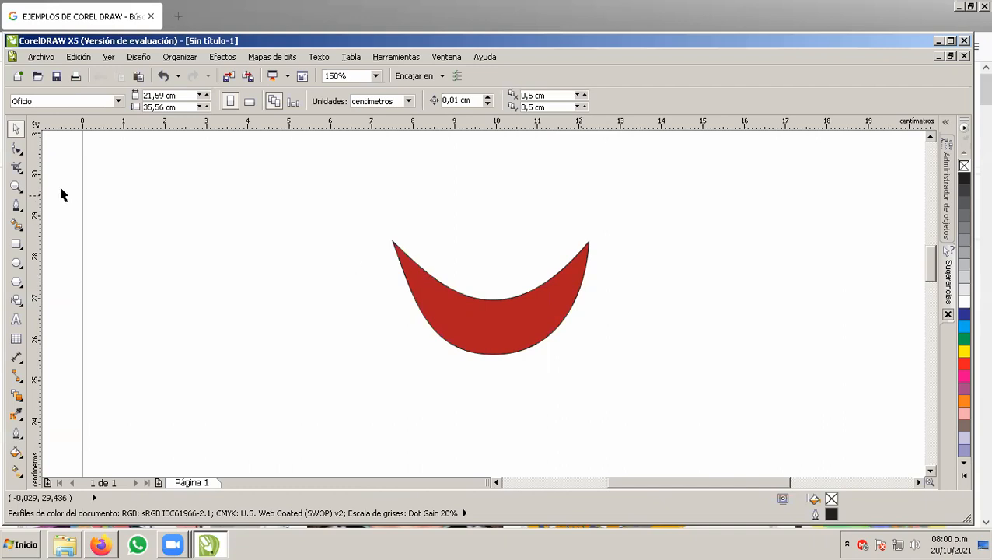
click(486, 301)
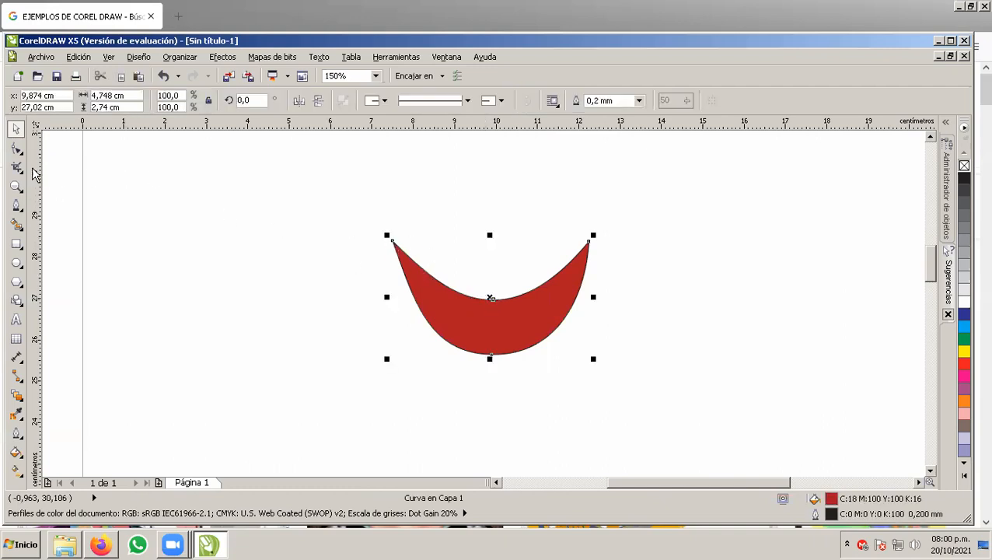
click(15, 149)
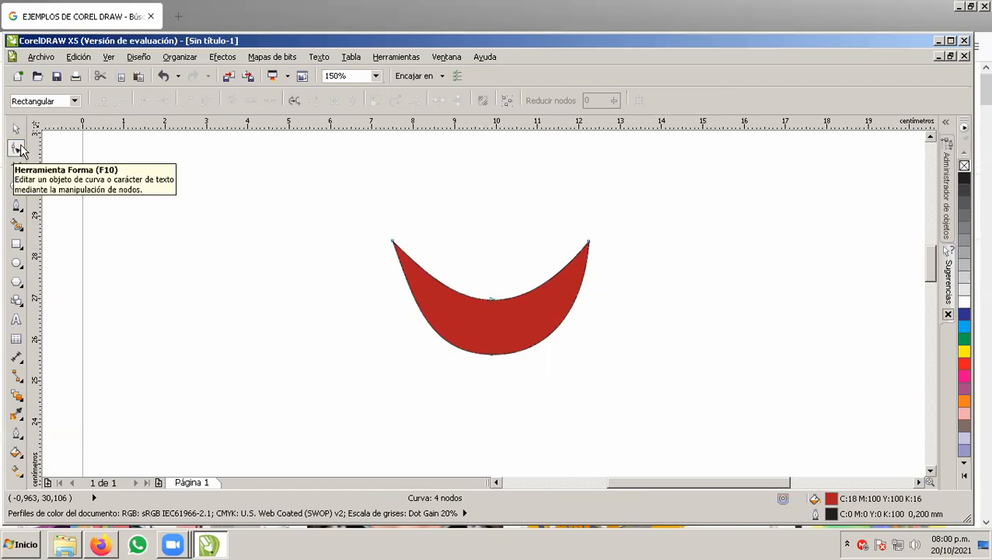
Step: Try moving the crescent's left tip node down and slightly outward, and undo the move
drag(393, 243, 384, 285)
key(ctrl+z)
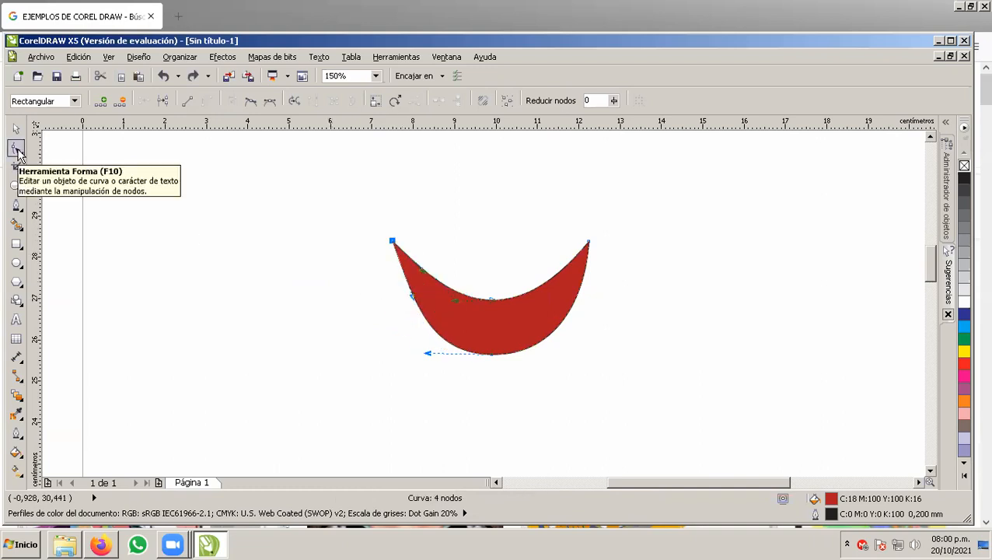
click(519, 367)
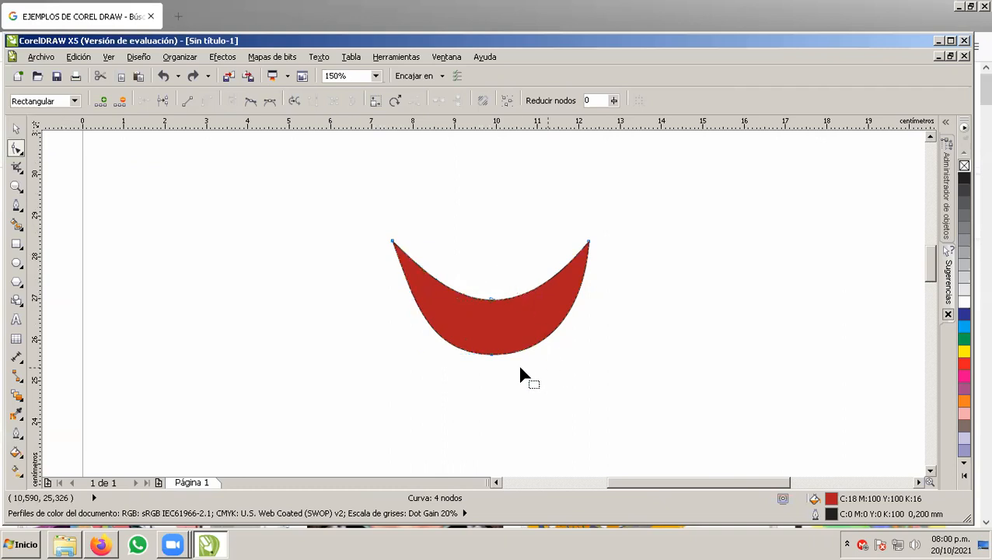
Step: Try adding a node on the inner edge near the left tip and pulling it upward, undo the move and delete the node
scroll(556, 314, up, 2)
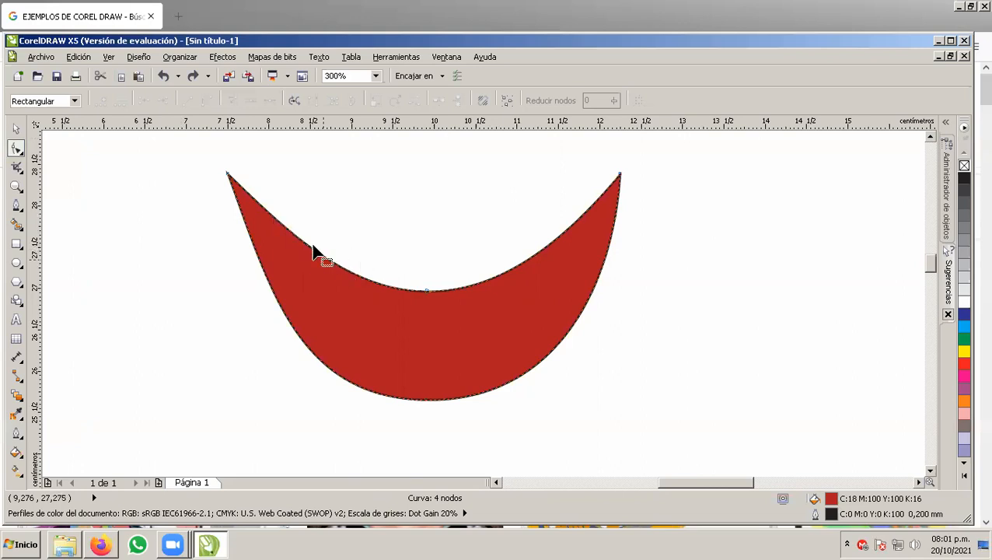
double_click(264, 208)
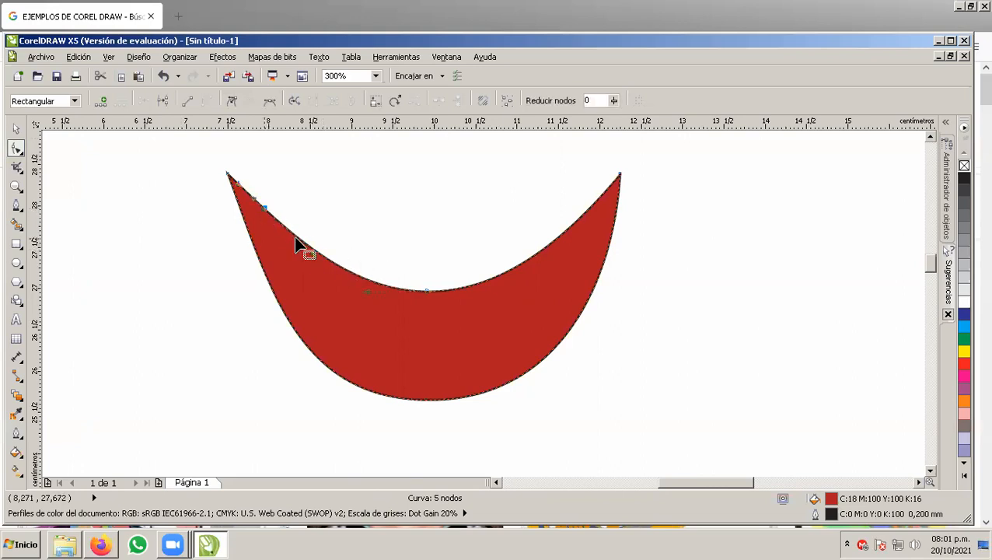
drag(264, 210, 321, 174)
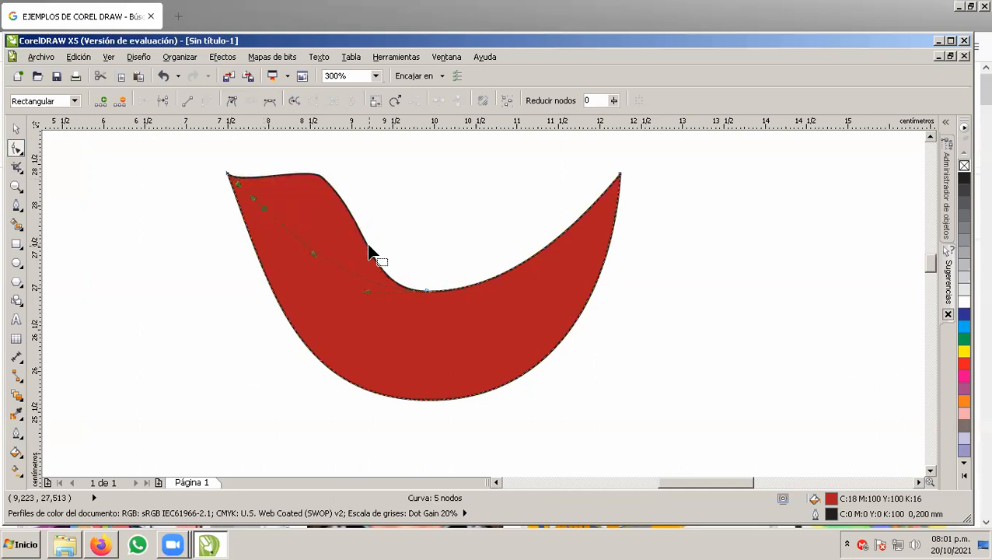
key(ctrl+z)
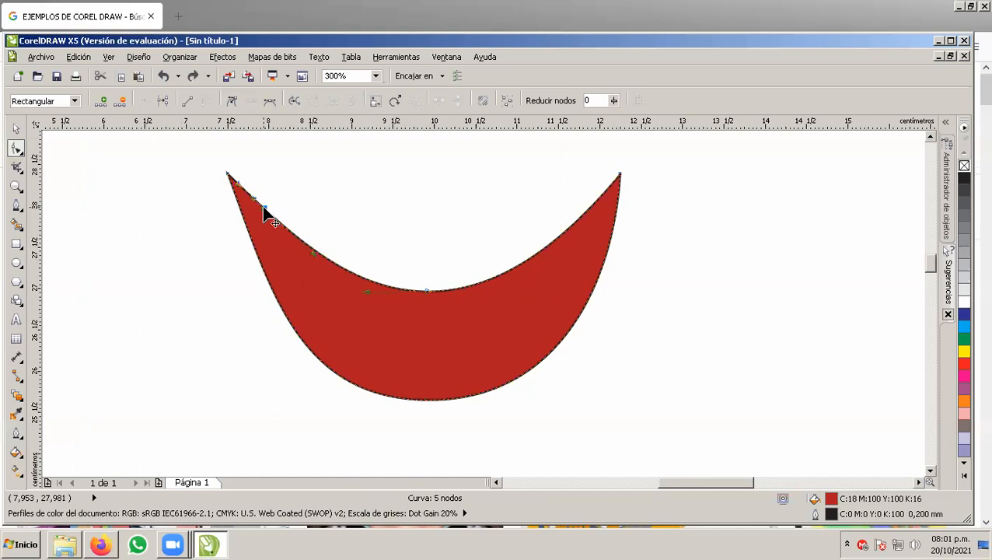
key(Delete)
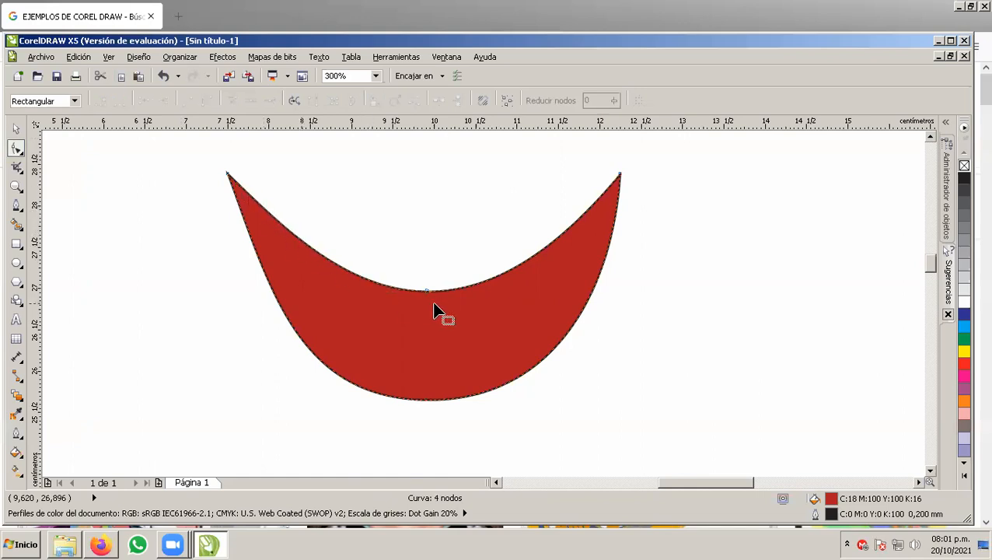
Step: Try raising the upper middle node above the crescent's tips, and undo the move
drag(427, 292, 411, 153)
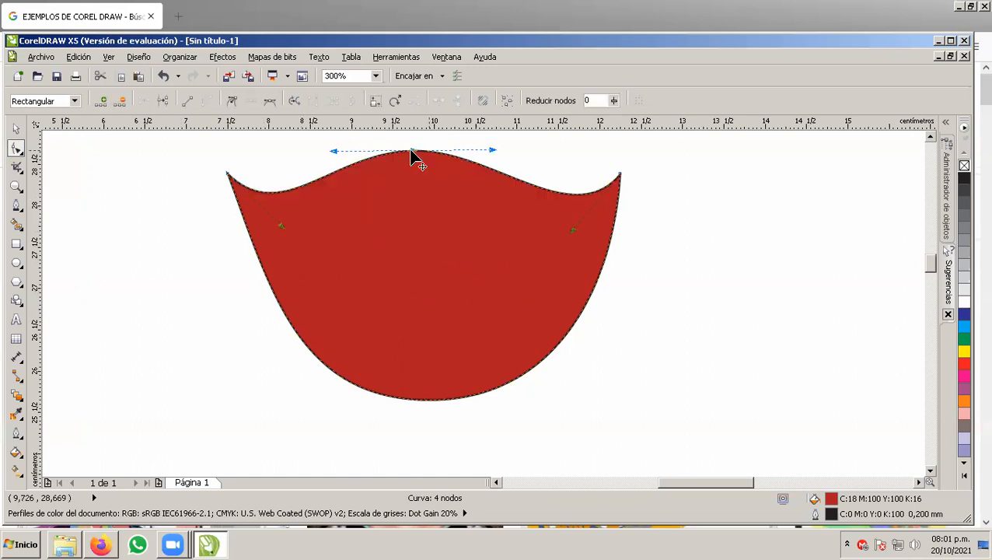
key(ctrl+z)
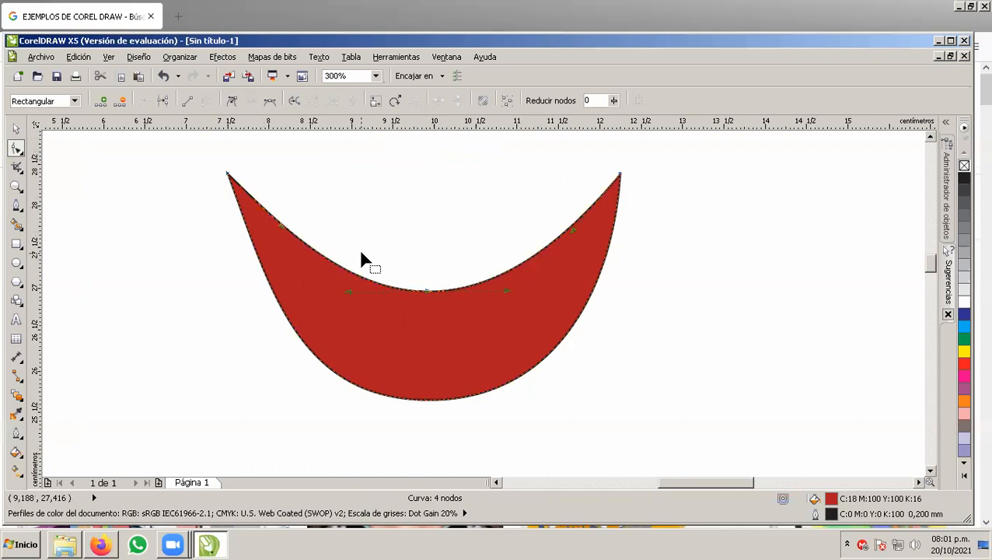
Step: Delete the bottom middle node of the crescent's outer curve
click(425, 402)
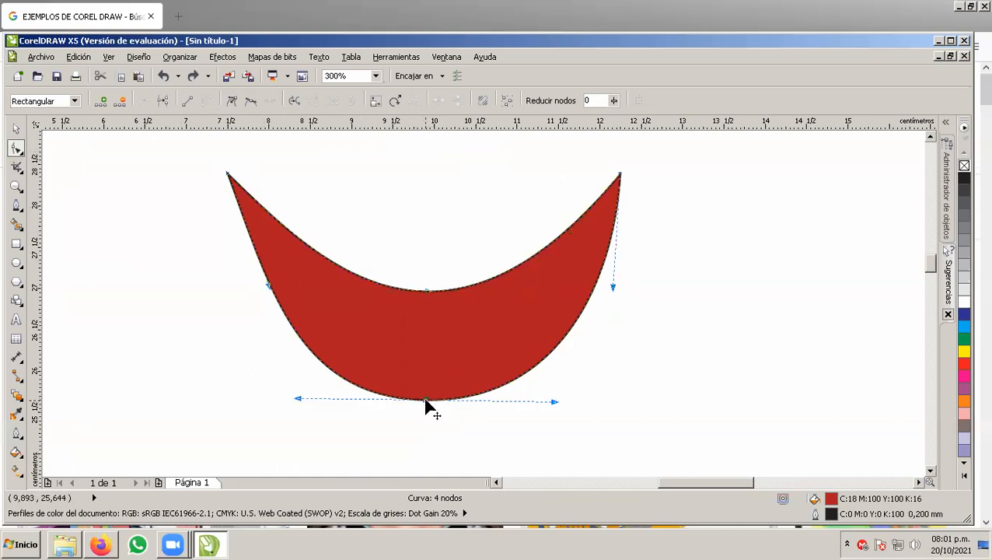
double_click(425, 401)
double_click(425, 401)
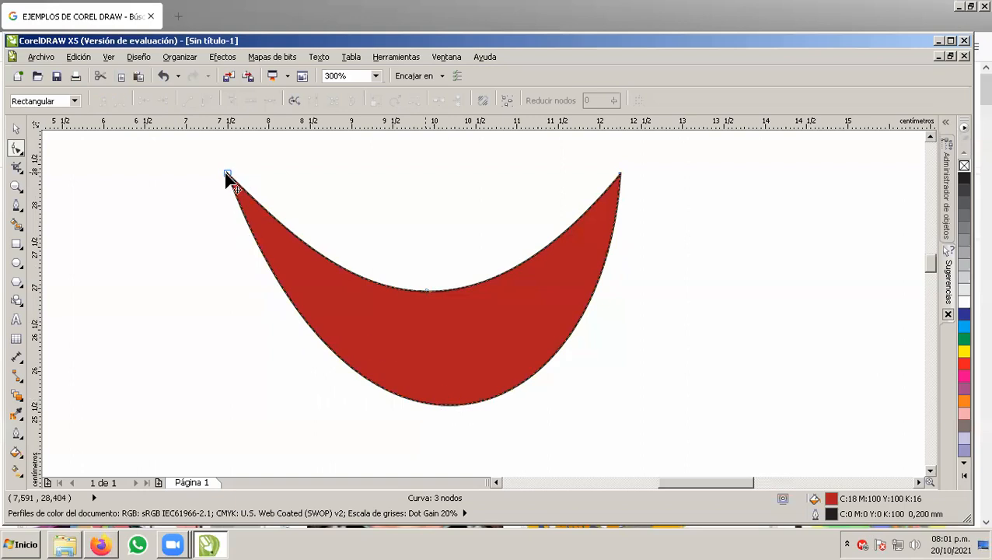
Step: Reshape the crescent's outer curve into an even, shallower arc with its tip nodes' control handles
drag(451, 404, 437, 404)
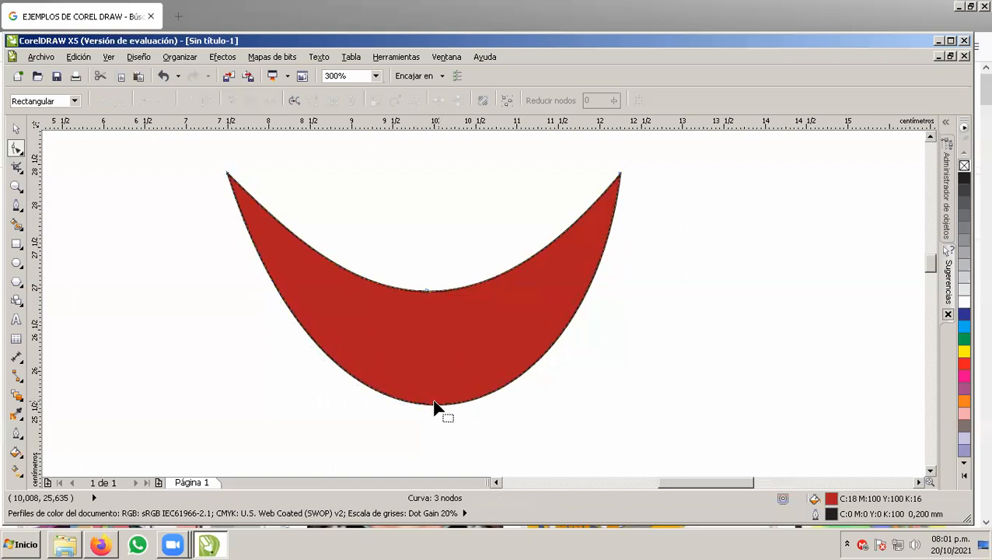
click(228, 173)
scroll(368, 280, down, 2)
drag(355, 404, 340, 364)
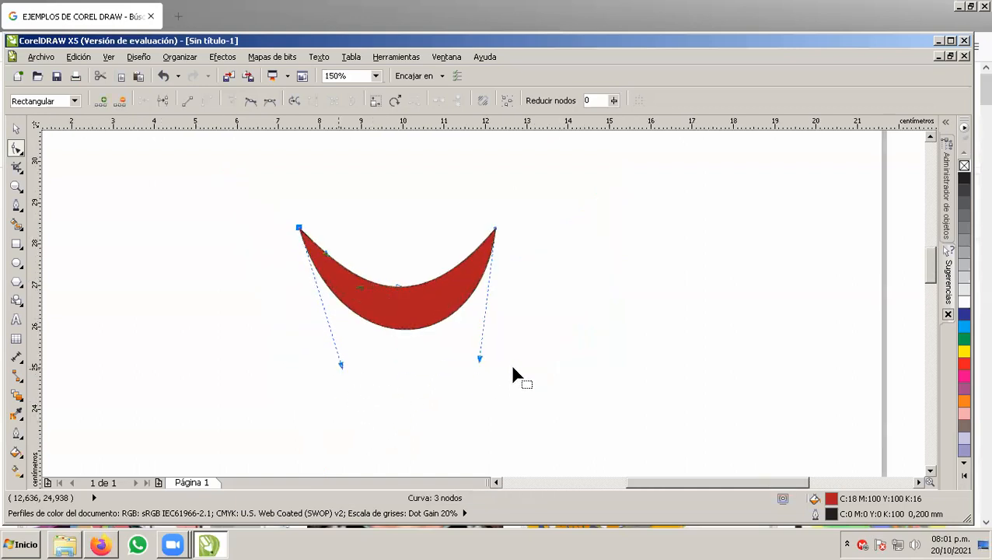
drag(481, 359, 476, 355)
click(404, 309)
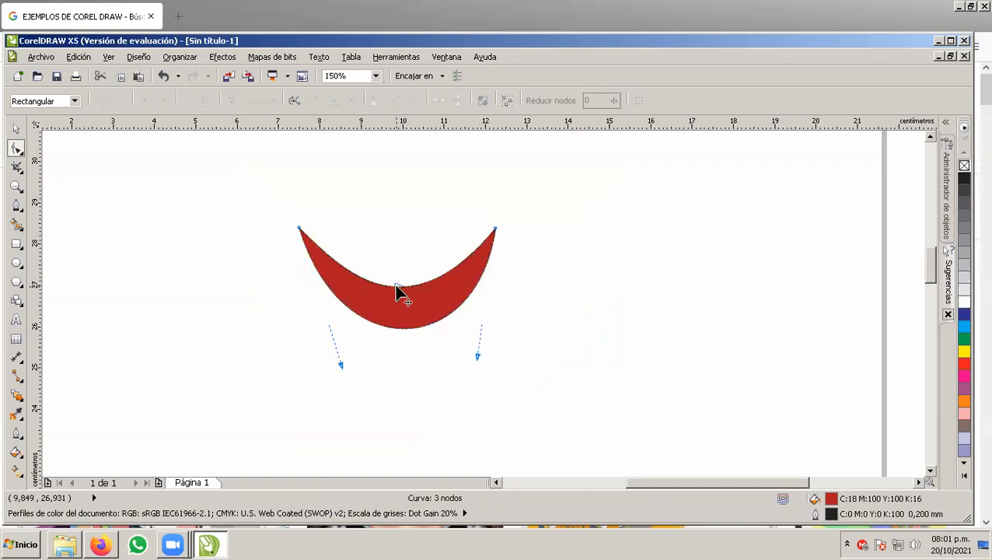
Step: Delete the upper middle node and even out the inner curve with the two tip nodes' control handles
double_click(398, 288)
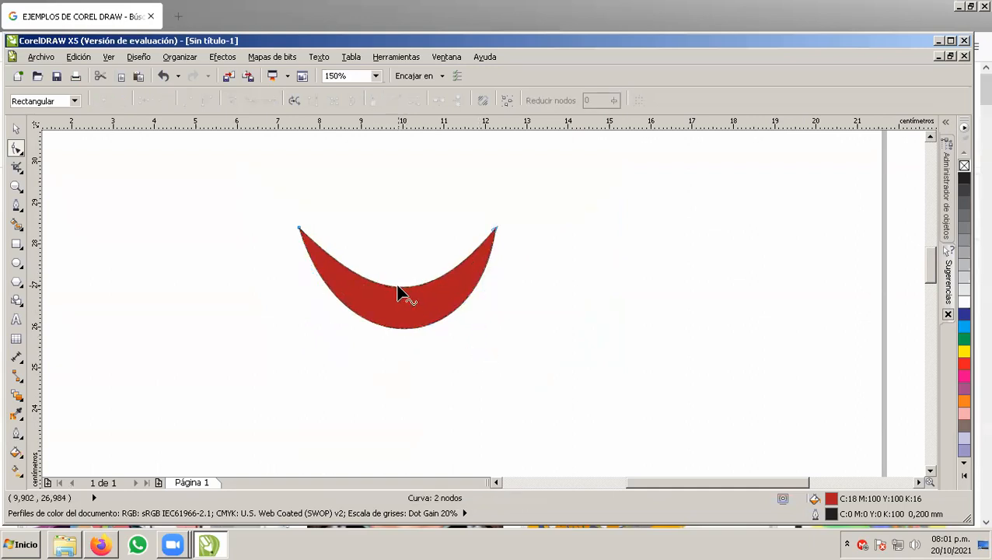
click(299, 228)
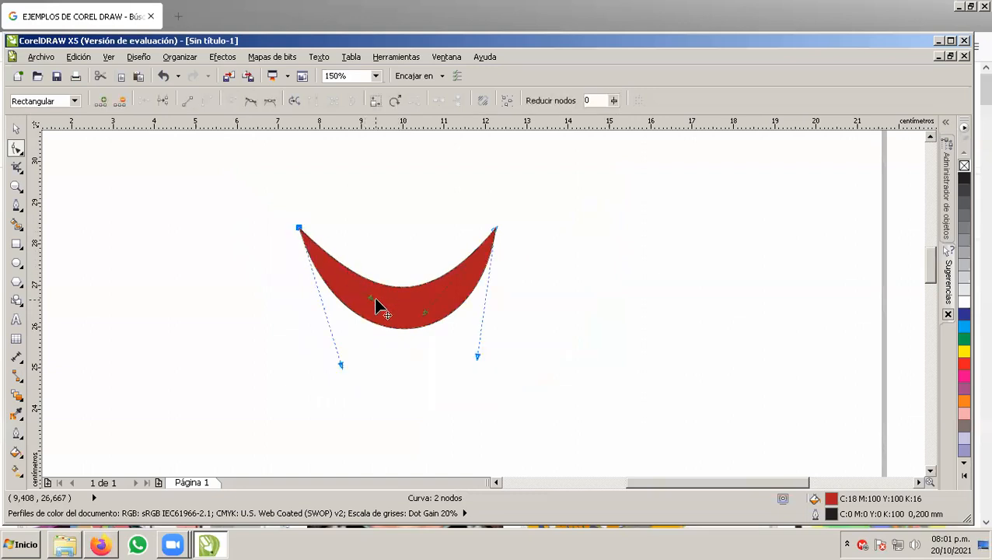
drag(371, 304, 363, 306)
mouse_move(430, 323)
mouse_down()
mouse_move(437, 307)
mouse_move(440, 321)
mouse_up()
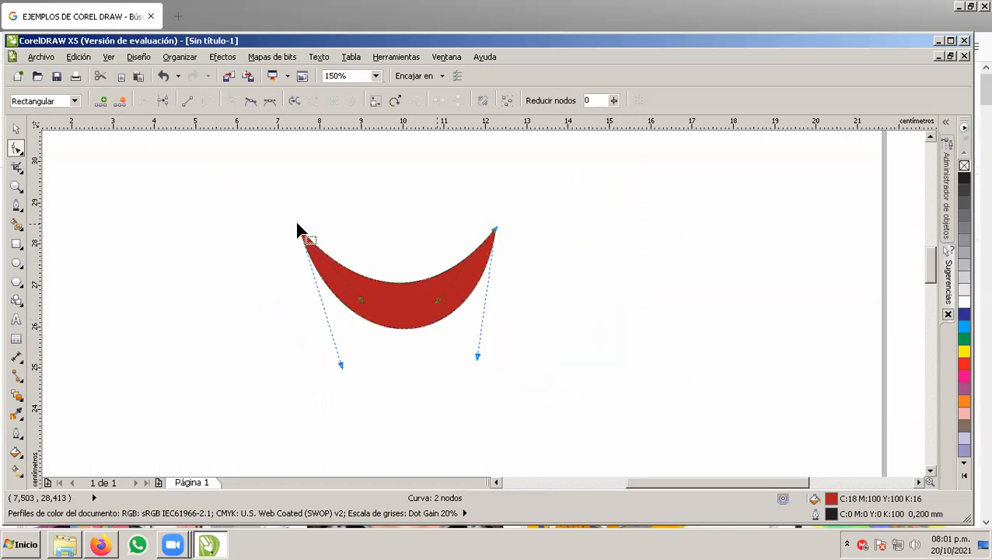
Step: Switch from node editing to the Smudge Brush (Pincel Deformador) for the crescent
scroll(343, 227, up, 1)
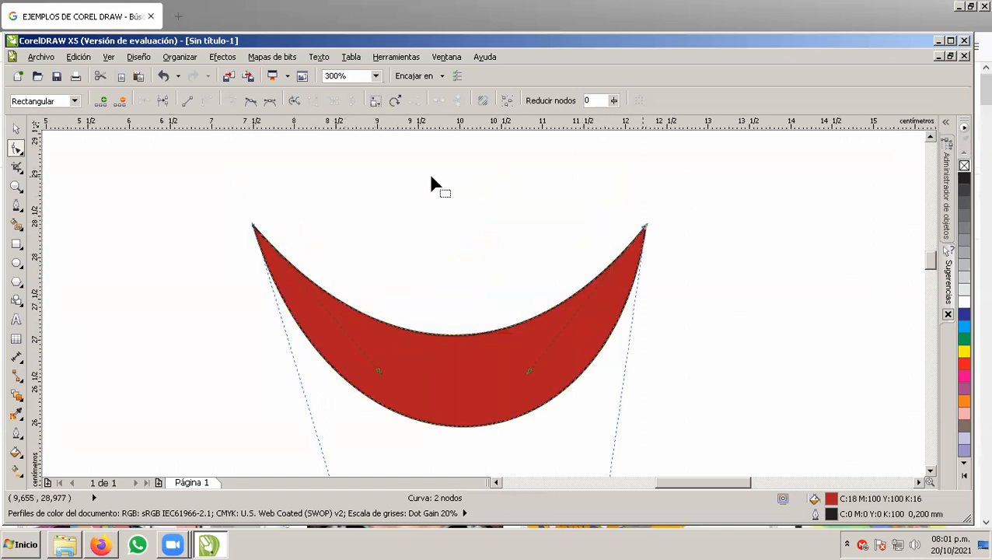
drag(930, 258, 932, 261)
click(22, 172)
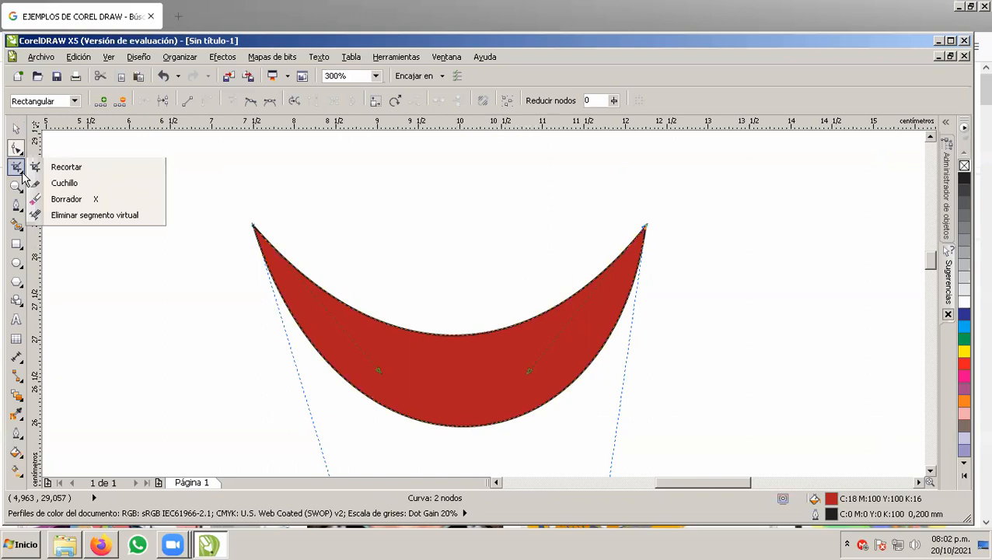
click(14, 149)
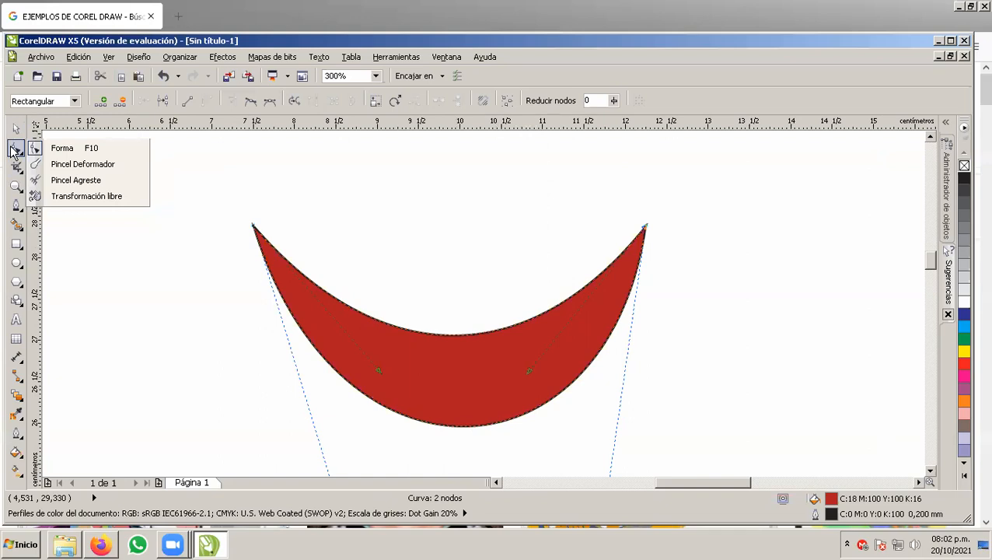
click(102, 164)
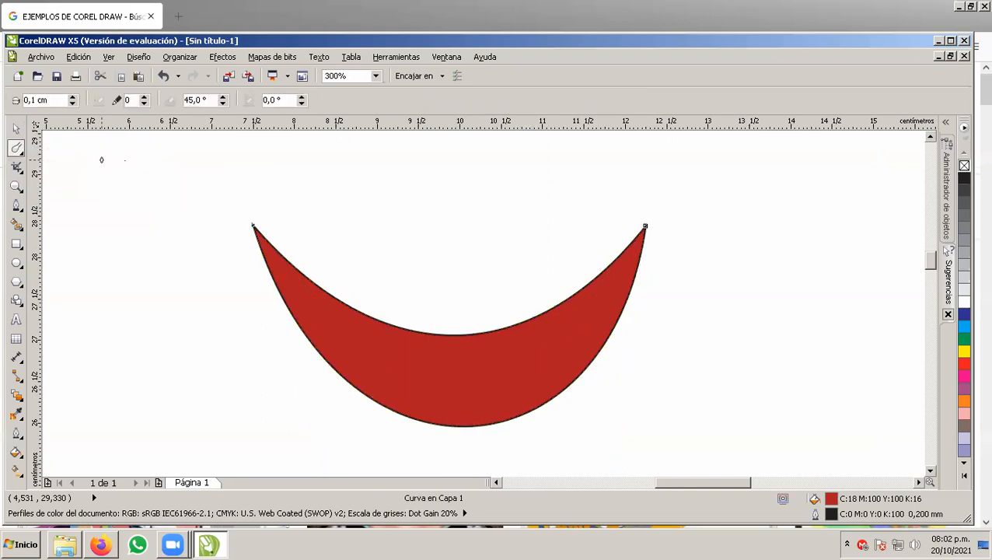
Step: Try smudging the crescent's inner edge with spike, wave and straight strokes using the 0,1 cm nib, undoing each one
mouse_move(334, 296)
mouse_down()
mouse_move(379, 198)
mouse_move(378, 332)
mouse_up()
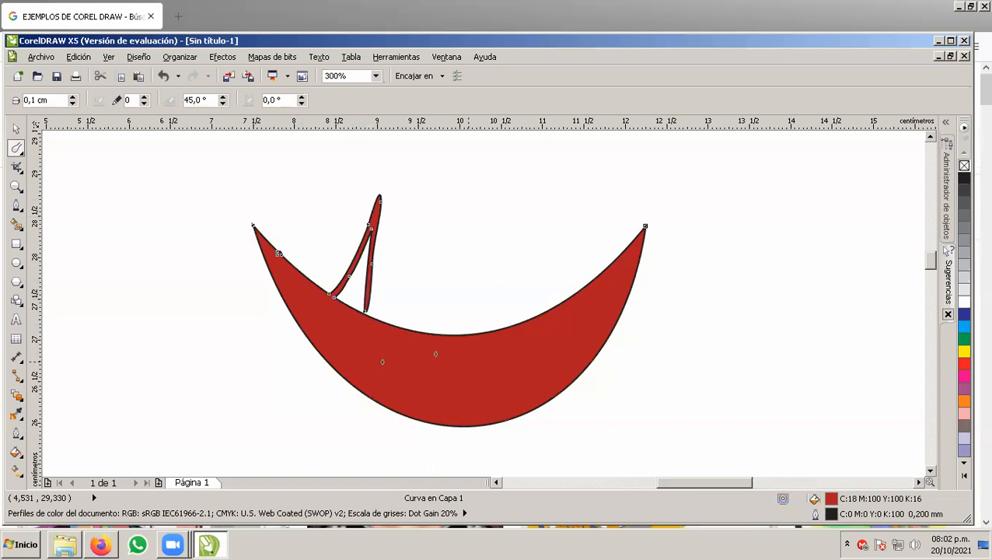
key(ctrl+z)
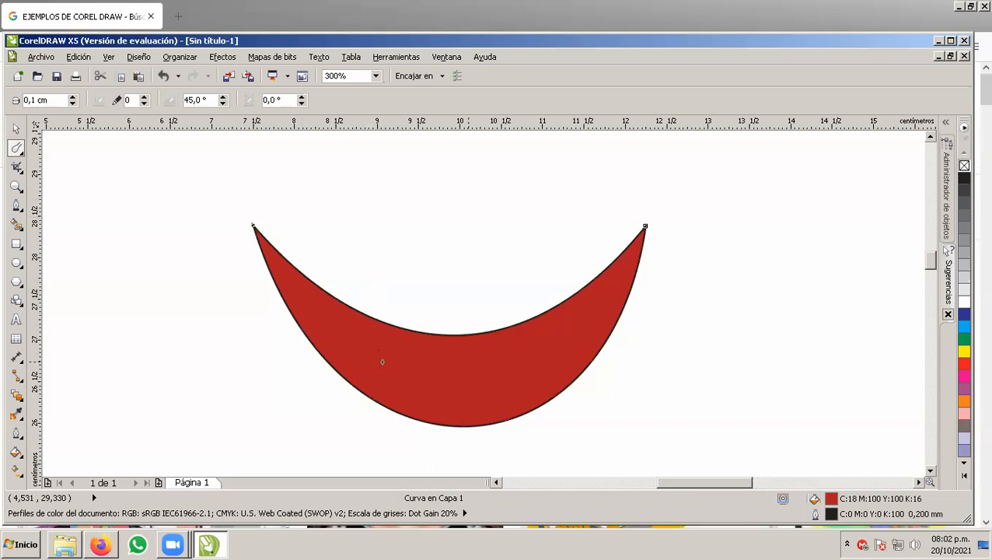
drag(370, 303, 506, 324)
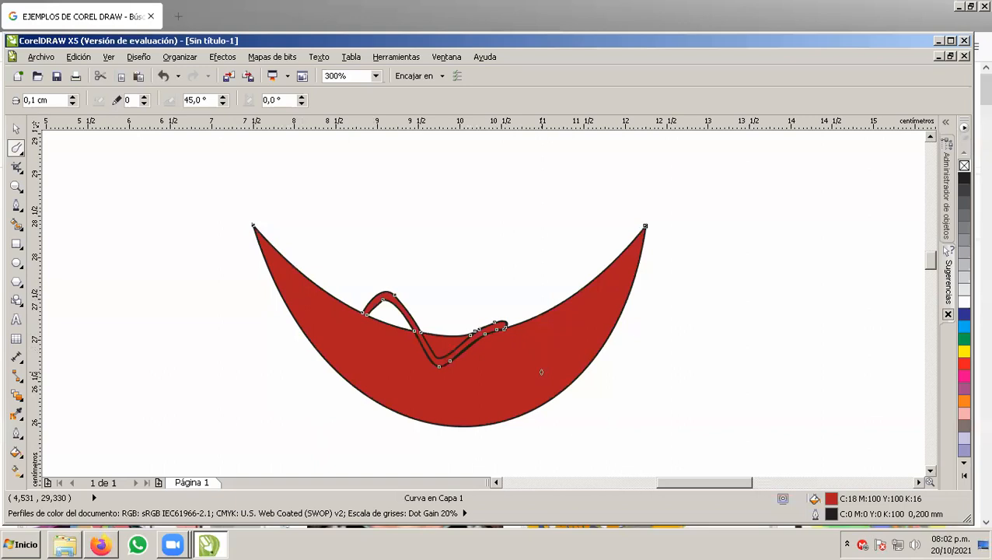
key(ctrl+z)
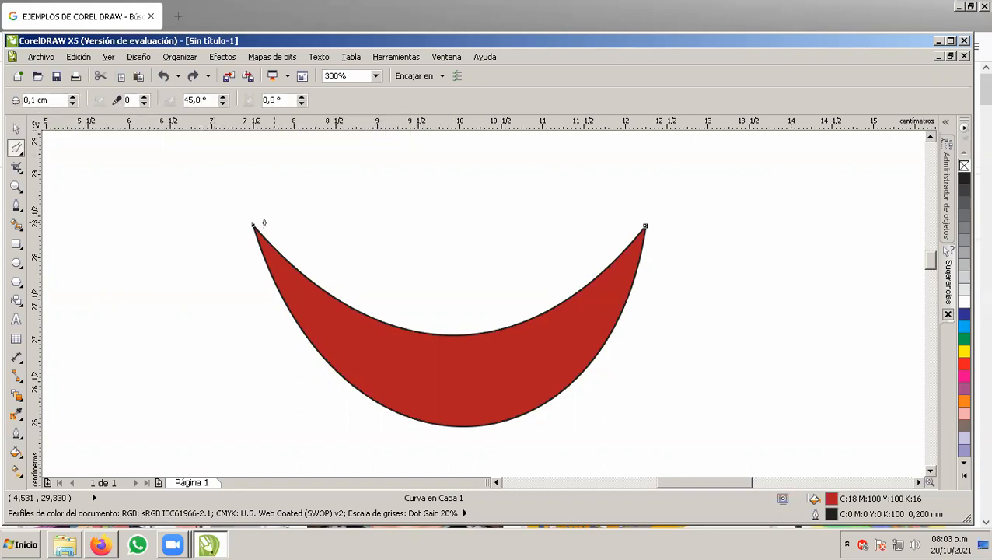
drag(278, 261, 317, 197)
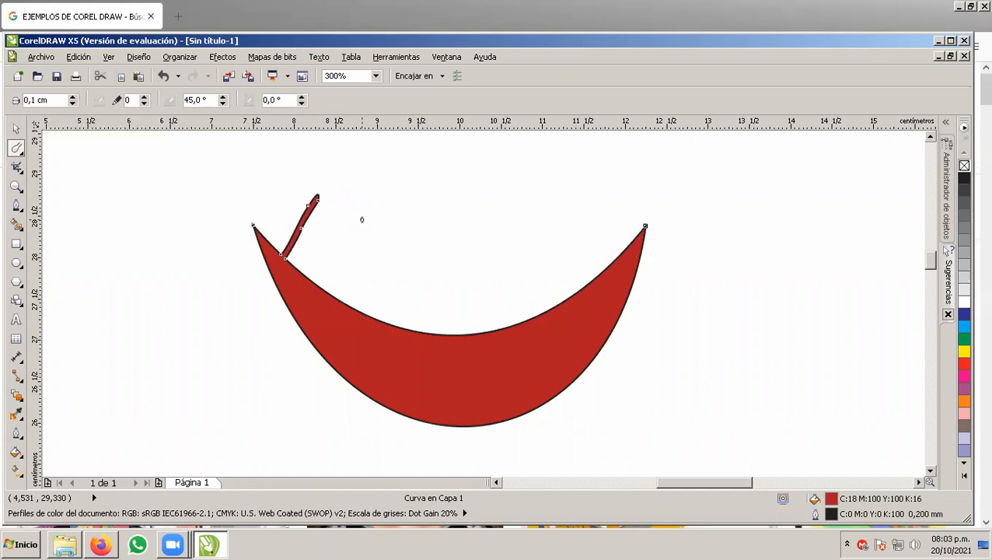
key(Delete)
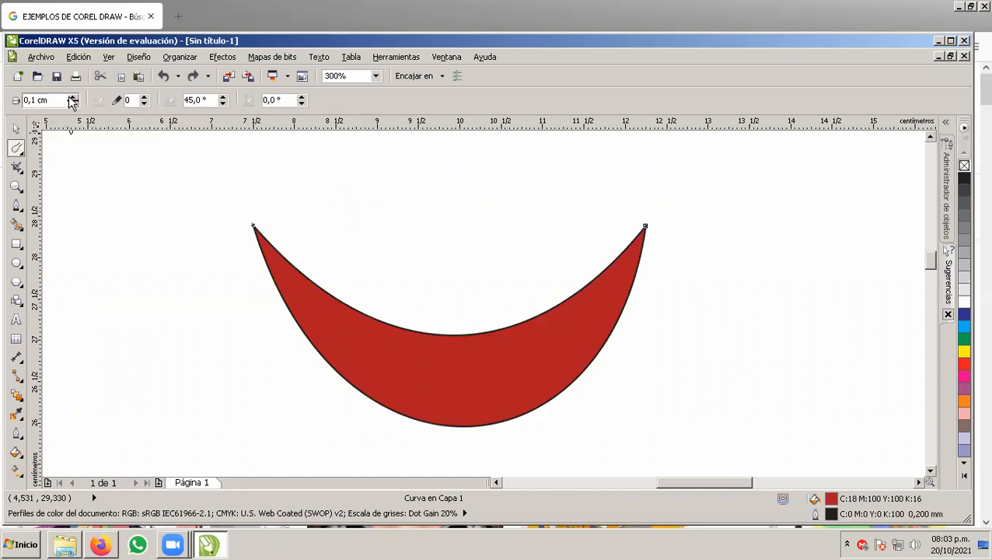
Step: Try smudging the crescent's inner edge inward and outward with a 1,0 cm nib, undoing each stroke
drag(72, 100, 75, 75)
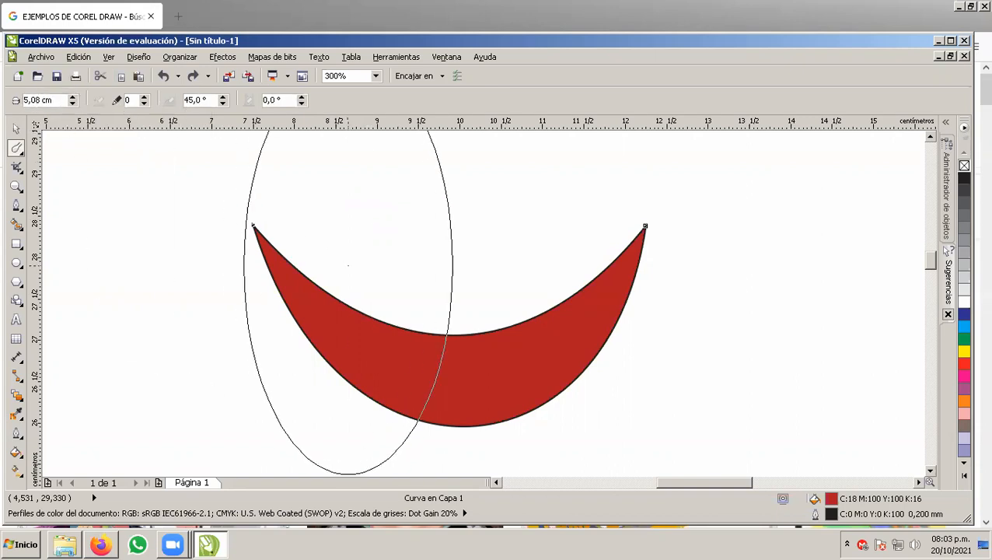
drag(54, 101, 9, 105)
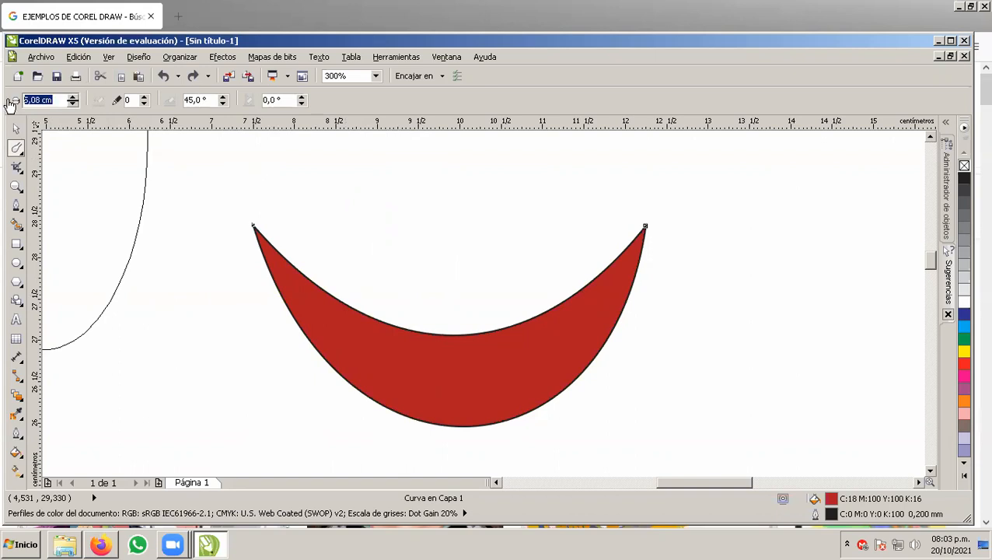
text(1)
key(Return)
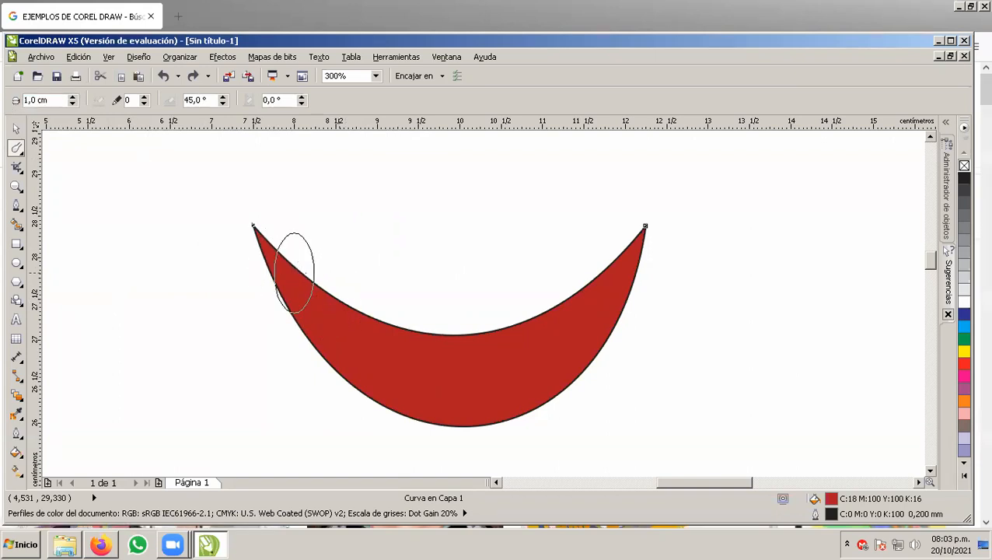
drag(354, 280, 335, 325)
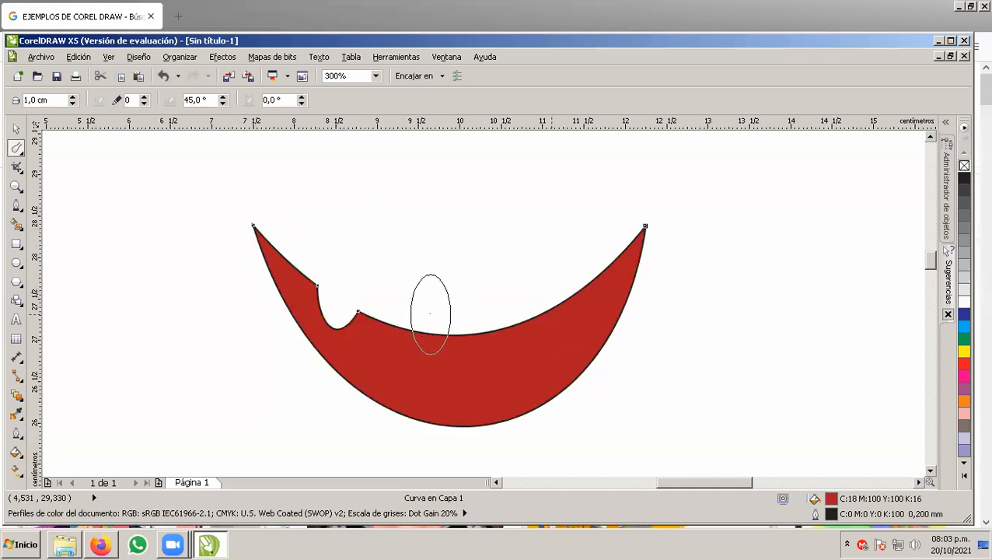
key(ctrl+z)
drag(454, 359, 451, 243)
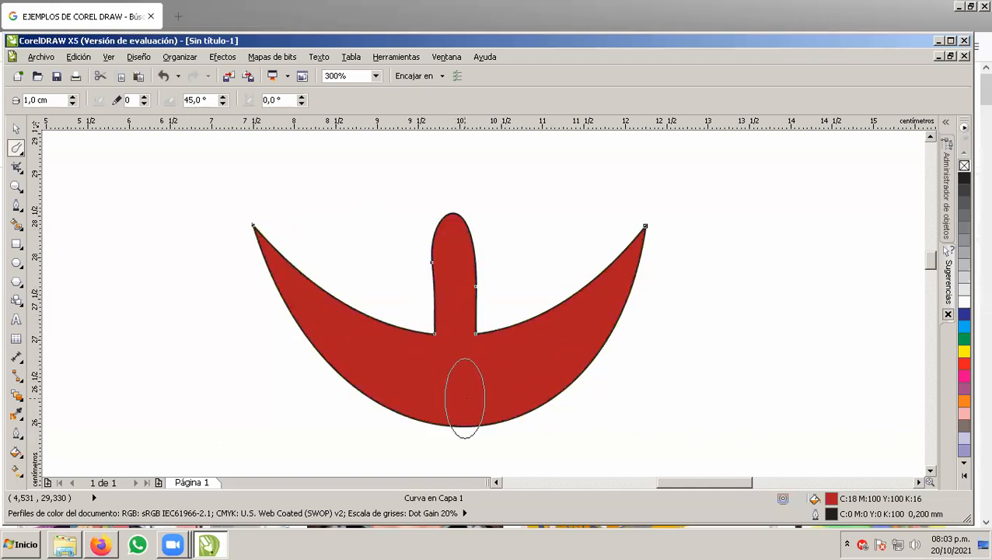
key(ctrl+z)
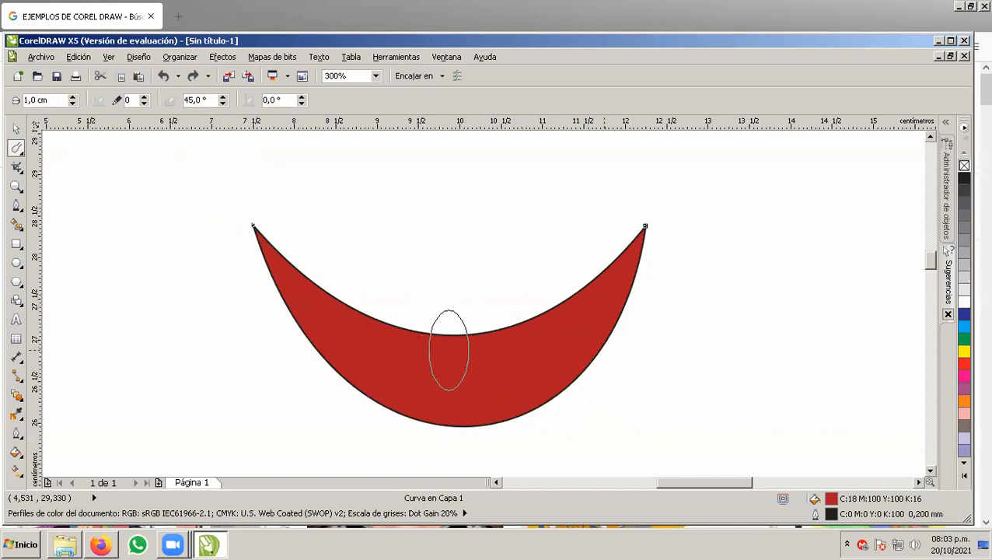
Step: Set the Smudge Brush nib size to 0,5 cm
click(73, 103)
click(37, 101)
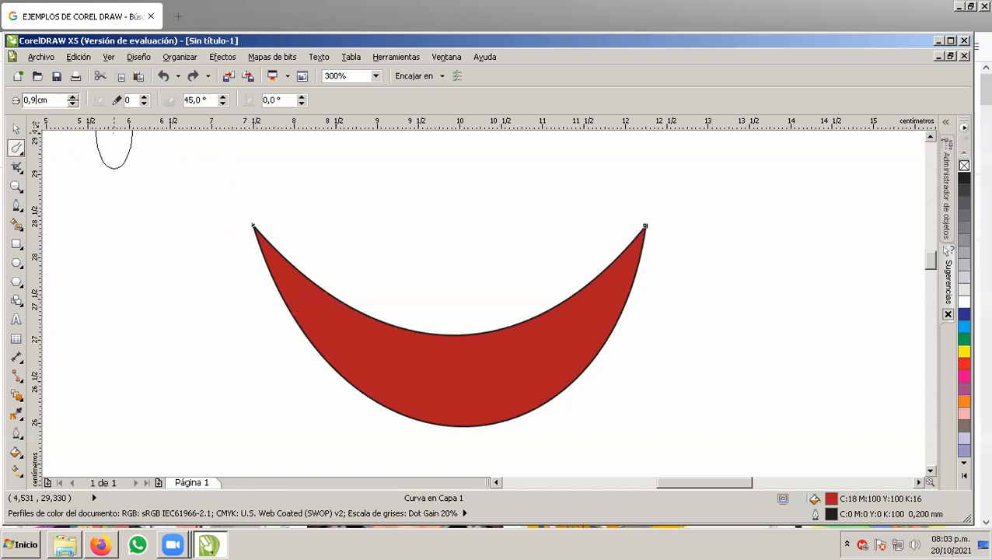
key(Return)
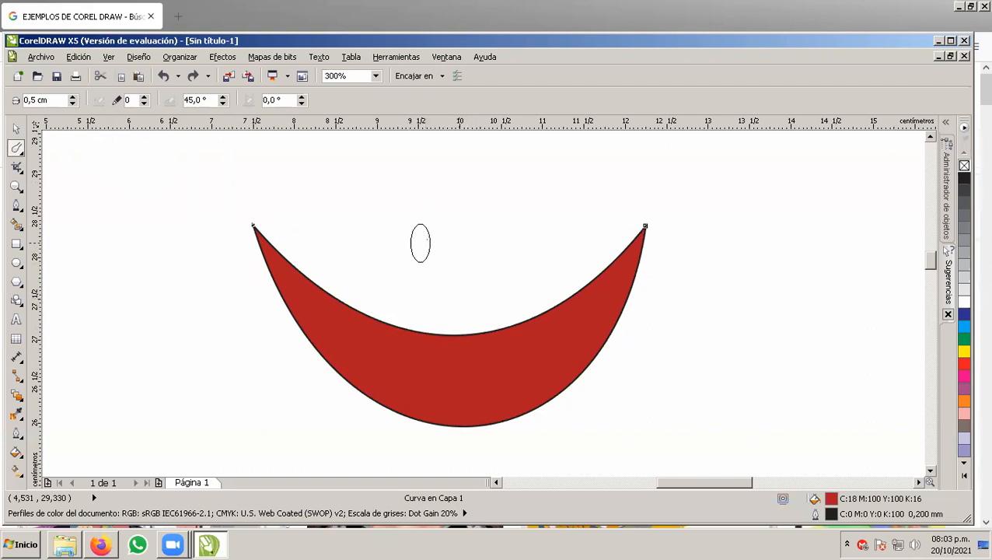
Step: Try pulling straight and curved smudge strokes out of the crescent's inner edge with the 0,5 cm nib, undoing each one
mouse_move(450, 338)
mouse_down()
mouse_move(381, 233)
mouse_move(350, 283)
mouse_move(348, 315)
mouse_up()
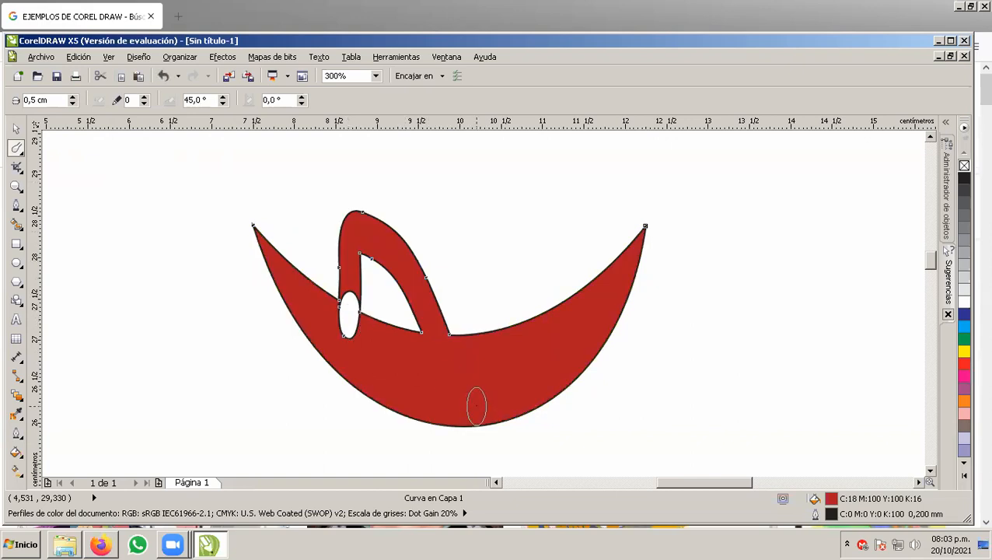
key(ctrl+z)
drag(472, 363, 531, 214)
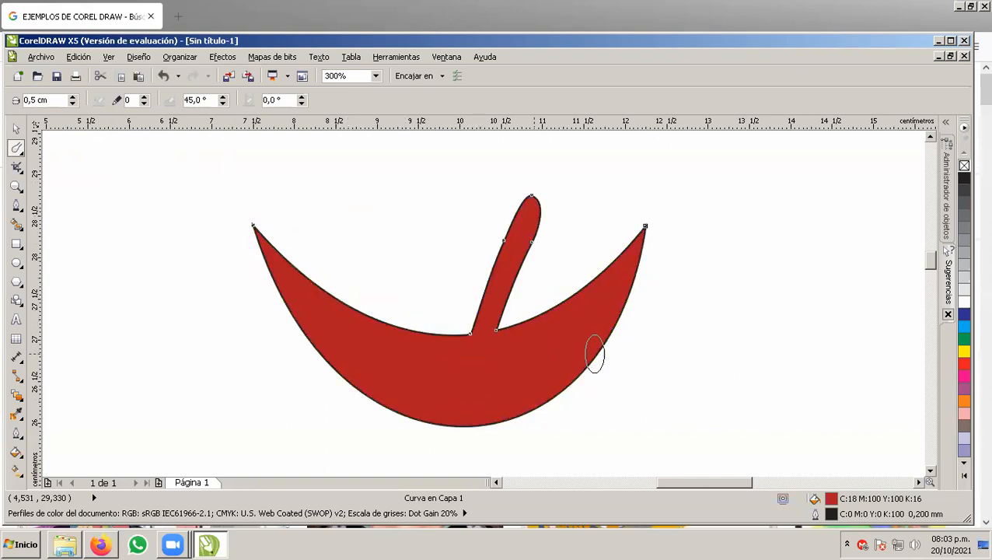
key(ctrl+z)
mouse_move(540, 330)
mouse_down()
mouse_move(483, 268)
mouse_move(381, 286)
mouse_up()
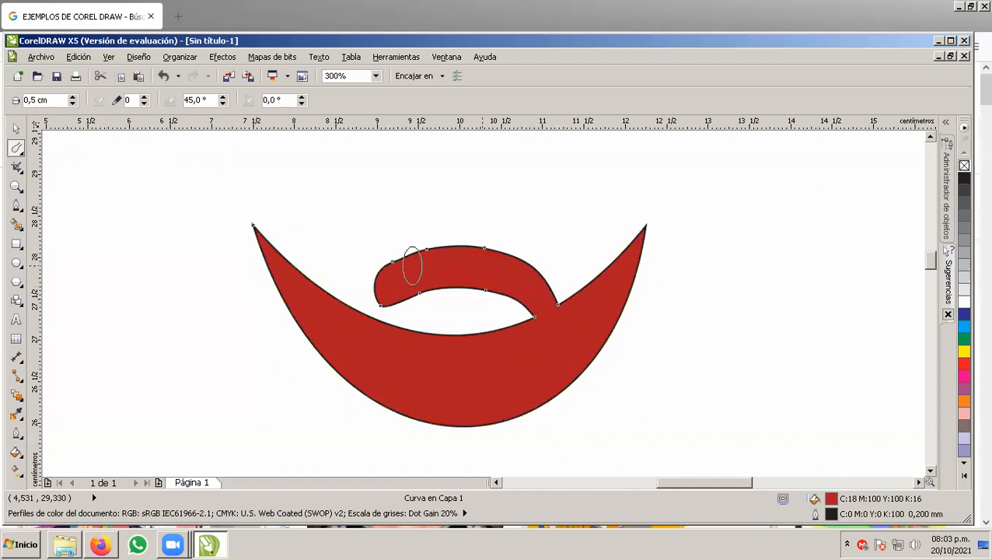
key(ctrl+z)
mouse_move(556, 327)
mouse_down()
mouse_move(537, 285)
mouse_move(360, 274)
mouse_up()
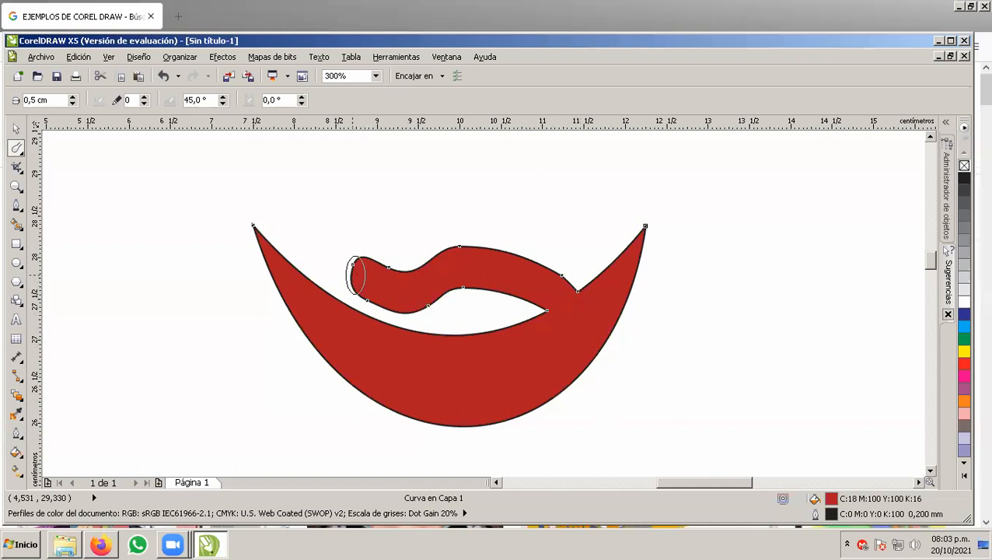
key(ctrl+z)
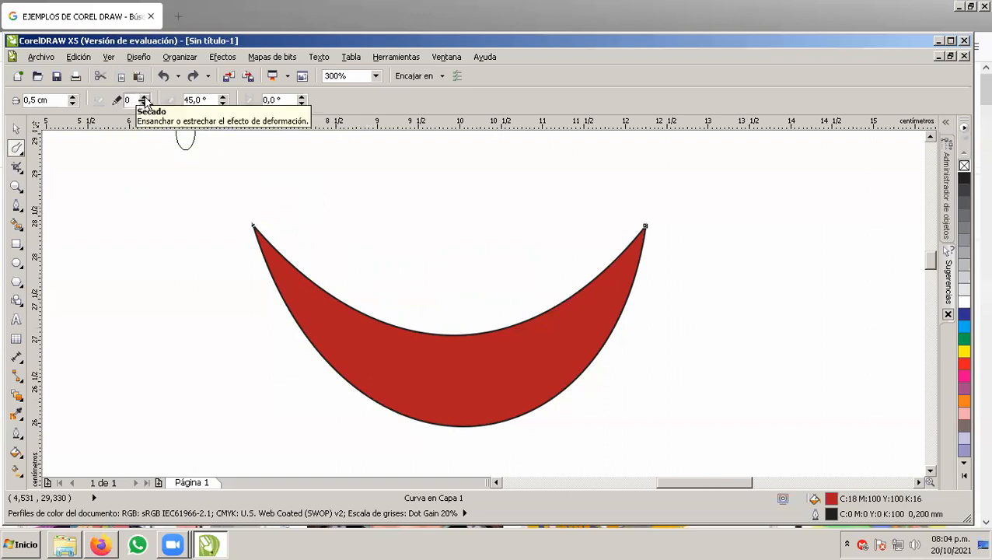
Step: Set the Smudge Brush dryout (Secado) to 5
click(143, 98)
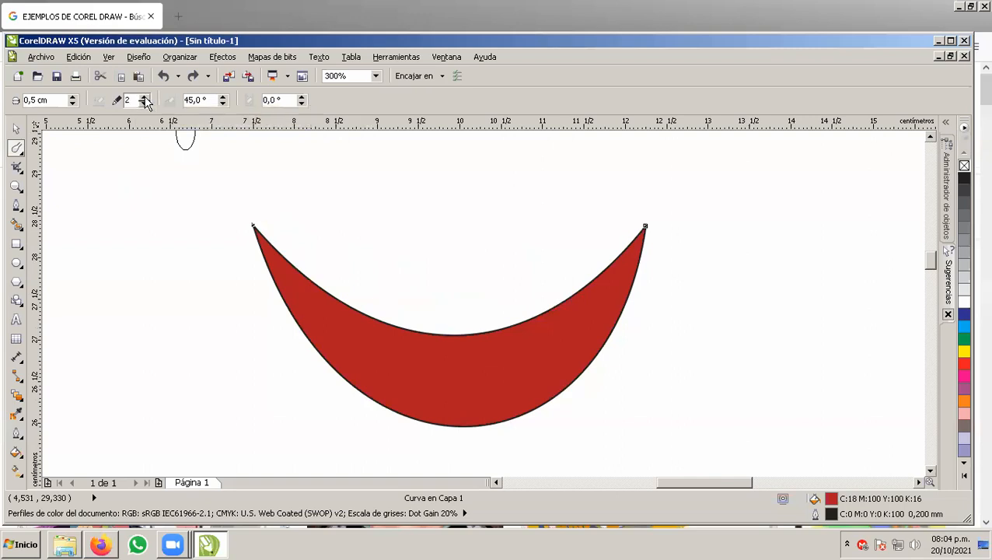
Step: Try two smudge strokes on the crescent's inner edge and a long spike from its outer edge, undoing all three
mouse_move(381, 343)
mouse_down()
mouse_move(405, 228)
mouse_move(419, 227)
mouse_up()
drag(566, 305, 507, 212)
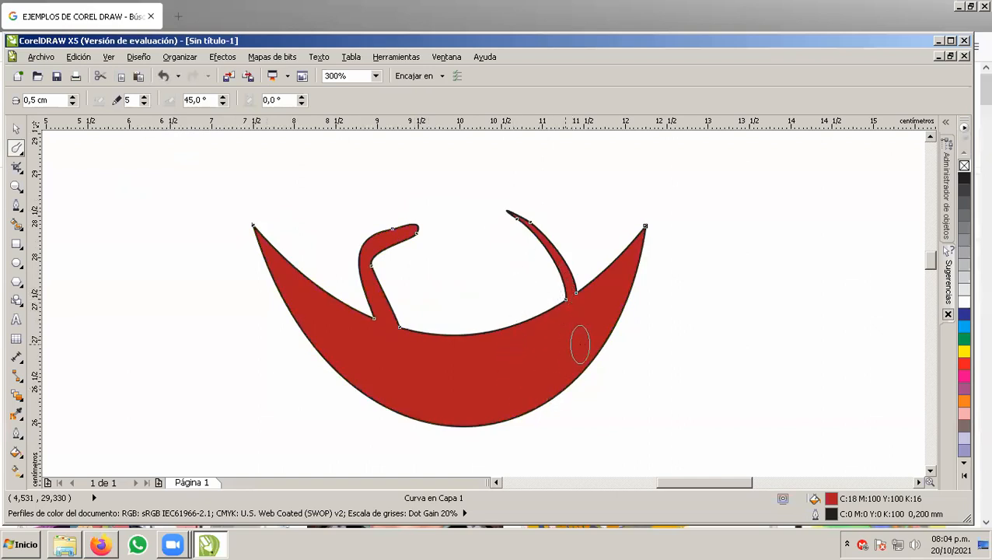
drag(587, 340, 810, 334)
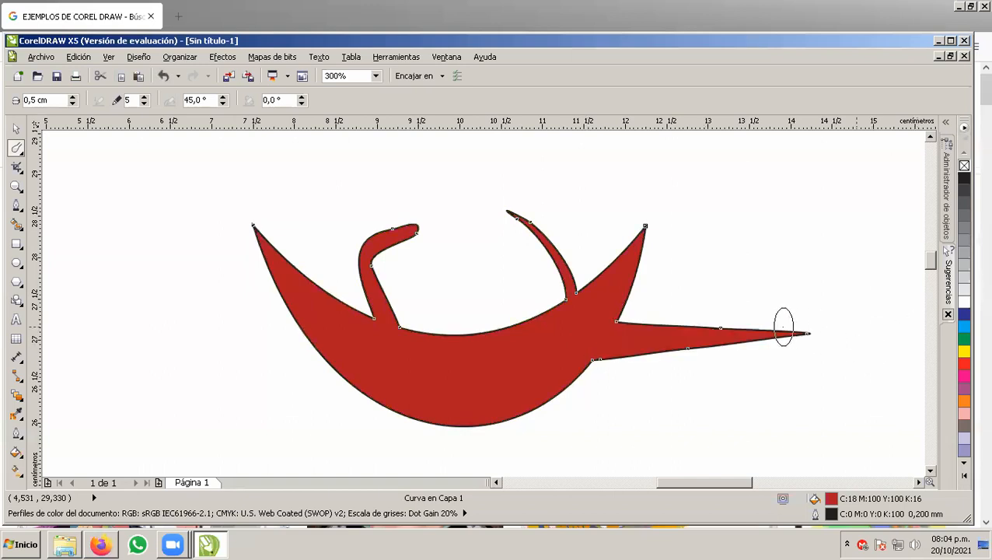
scroll(499, 232, down, 2)
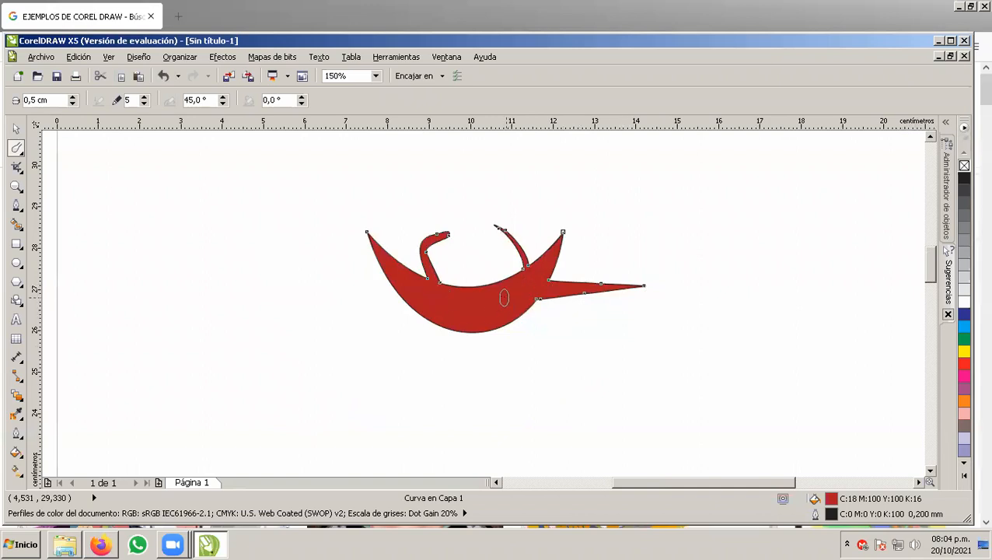
key(ctrl+z)
key(ctrl+z)
key(ctrl+z)
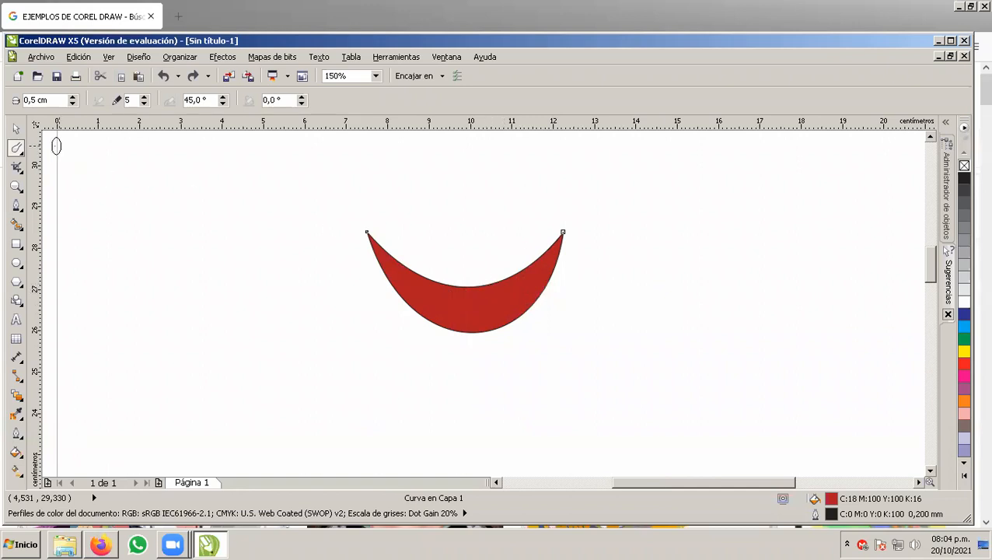
Step: Rotate the crescent about 70° counterclockwise
click(16, 128)
click(515, 296)
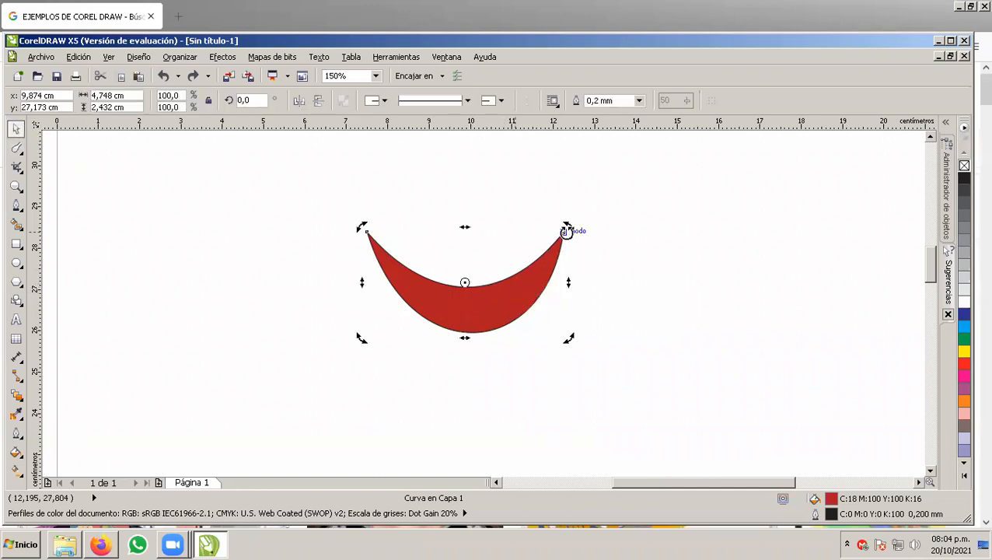
mouse_move(567, 226)
mouse_down()
mouse_move(427, 192)
mouse_move(454, 194)
mouse_up()
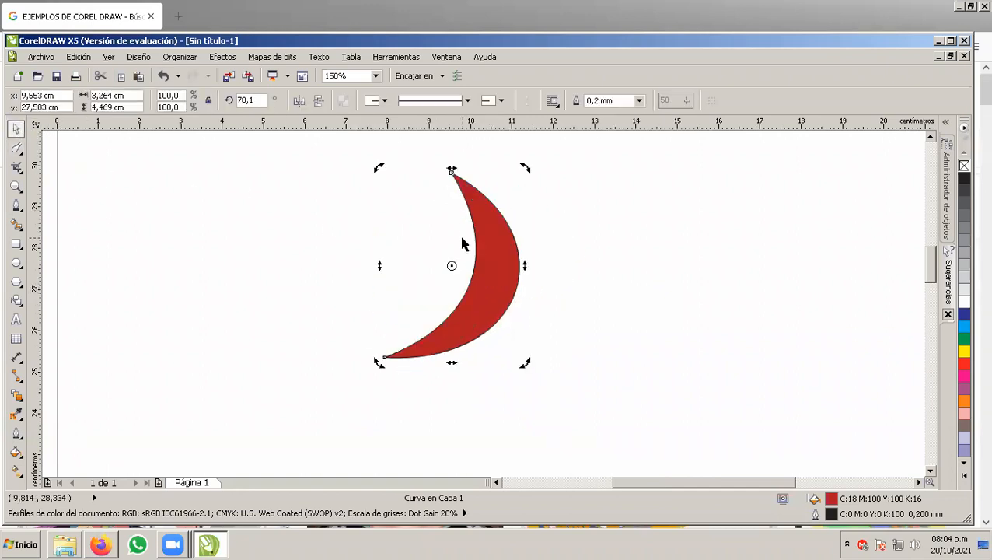
Step: Smudge six curved, tapering tentacles outward along the crescent's outer edge with the 0,5 cm nib and dryout 5
click(17, 148)
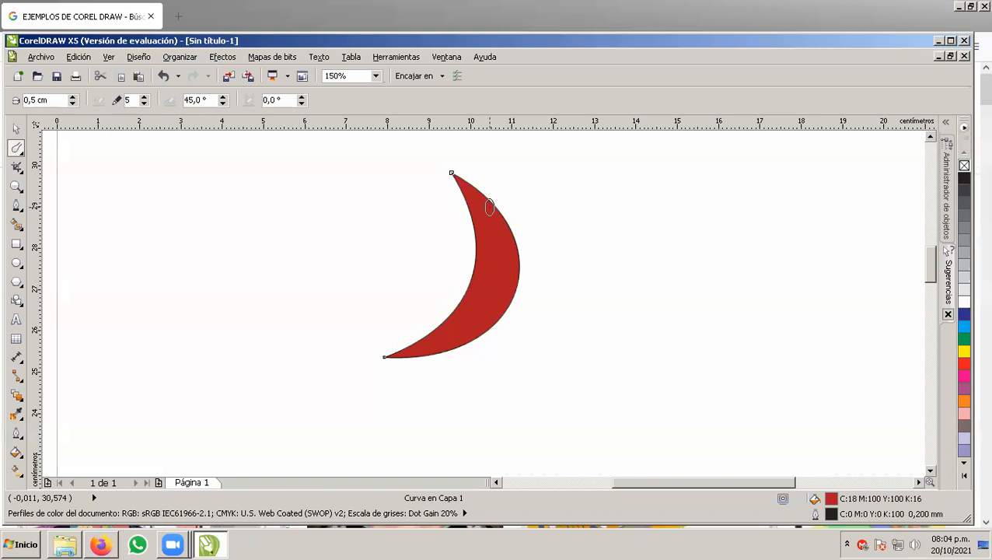
mouse_move(485, 206)
mouse_down()
mouse_move(518, 168)
mouse_move(518, 132)
mouse_up()
mouse_move(503, 223)
mouse_down()
mouse_move(527, 211)
mouse_move(552, 153)
mouse_up()
drag(537, 250, 589, 211)
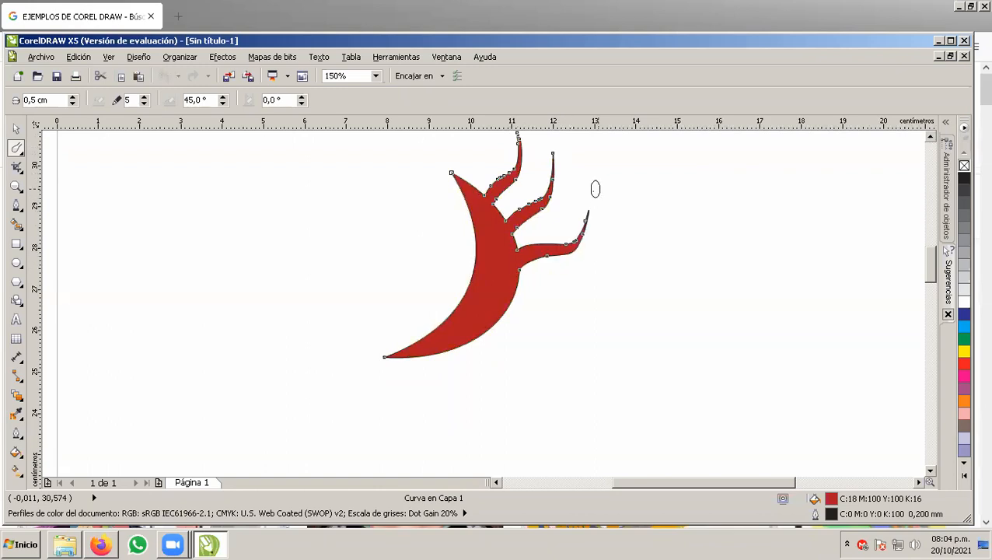
drag(507, 297, 604, 291)
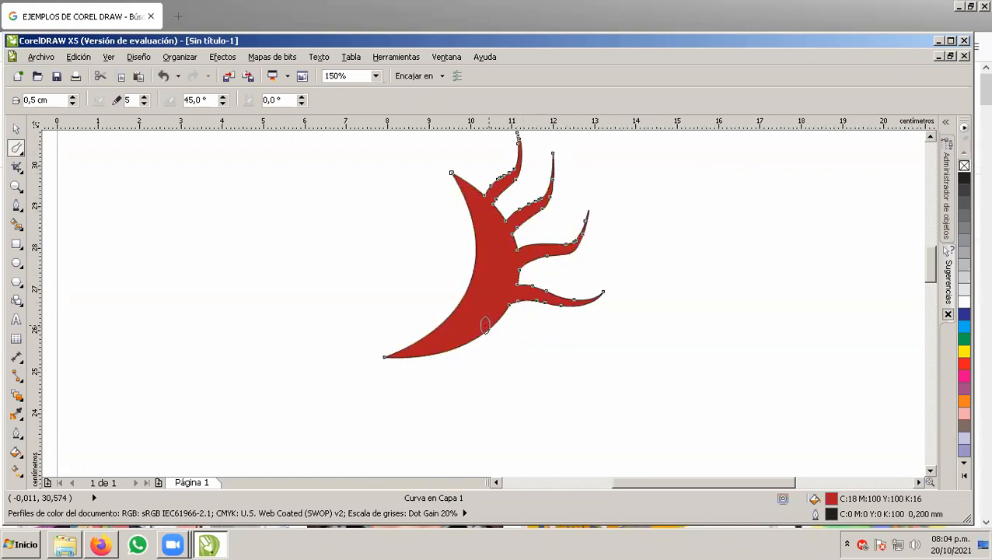
drag(483, 326, 580, 363)
mouse_move(442, 343)
mouse_down()
mouse_move(480, 398)
mouse_move(521, 404)
mouse_up()
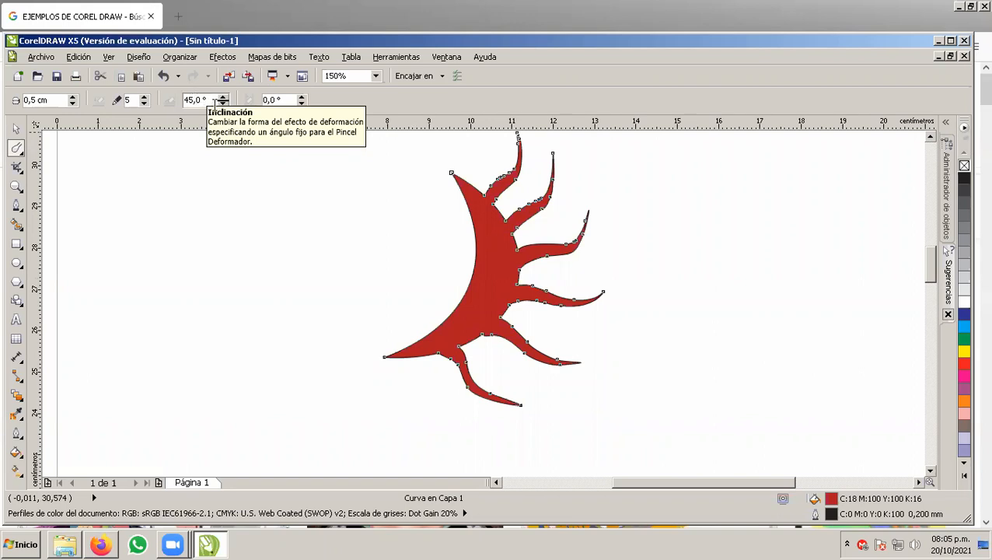
Step: Try a Smudge Brush tilt (Inclinación) of 90° and return it to 45°
click(205, 100)
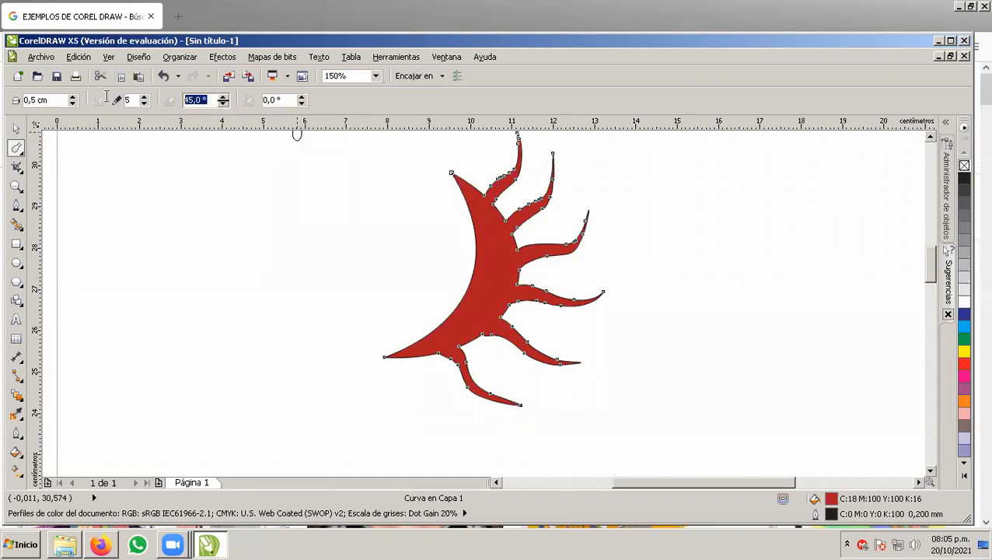
text(90)
key(Return)
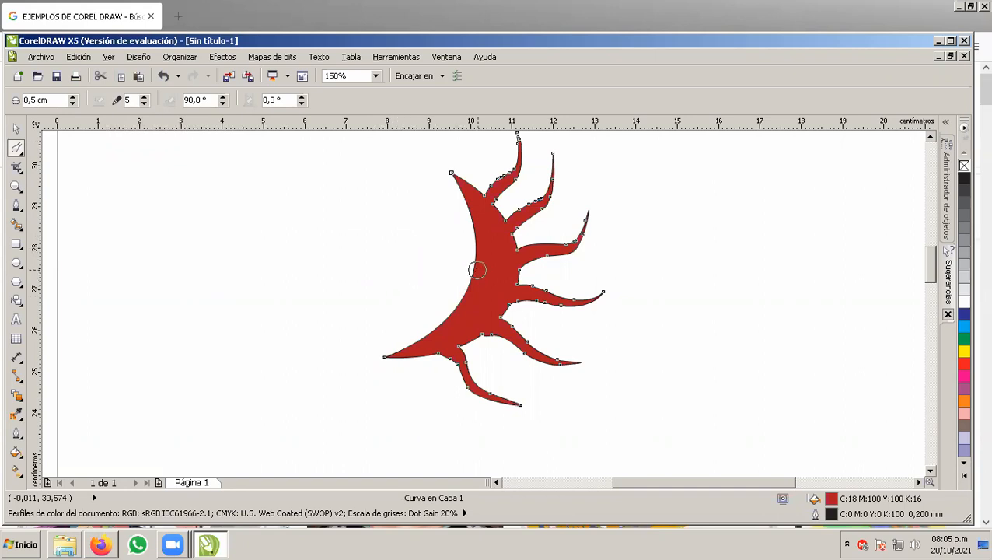
drag(210, 100, 134, 99)
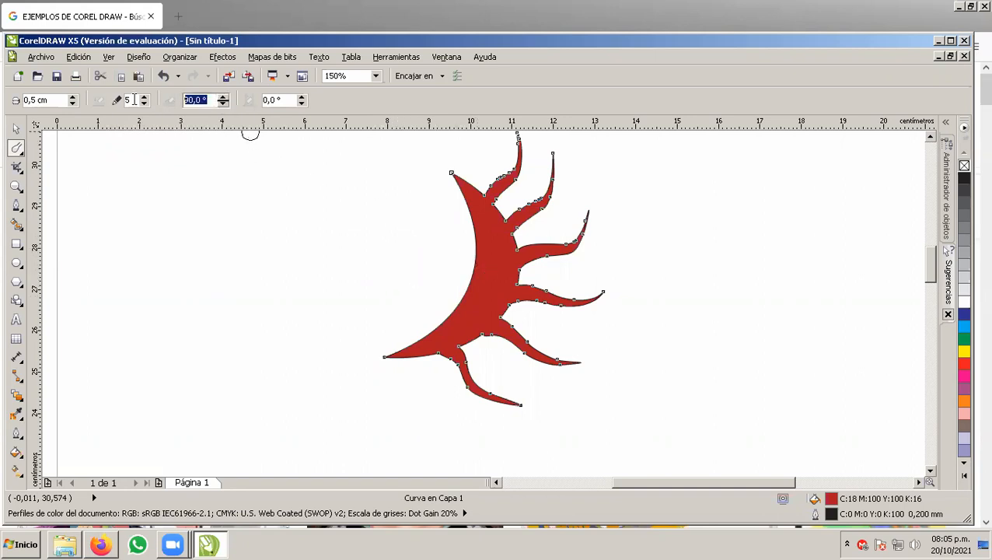
text(45)
key(Return)
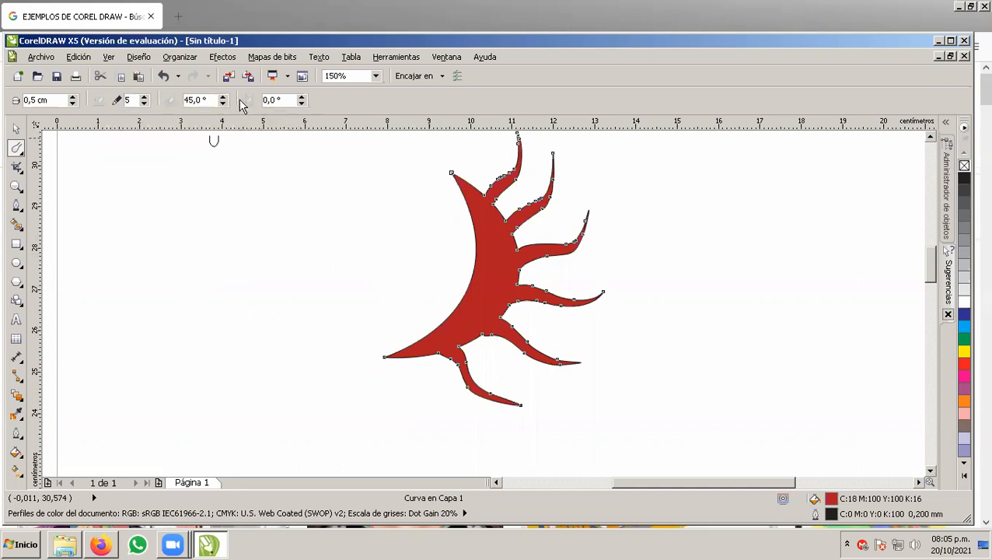
Step: Set the Smudge Brush tilt (Inclinación) to 30°
drag(208, 99, 136, 94)
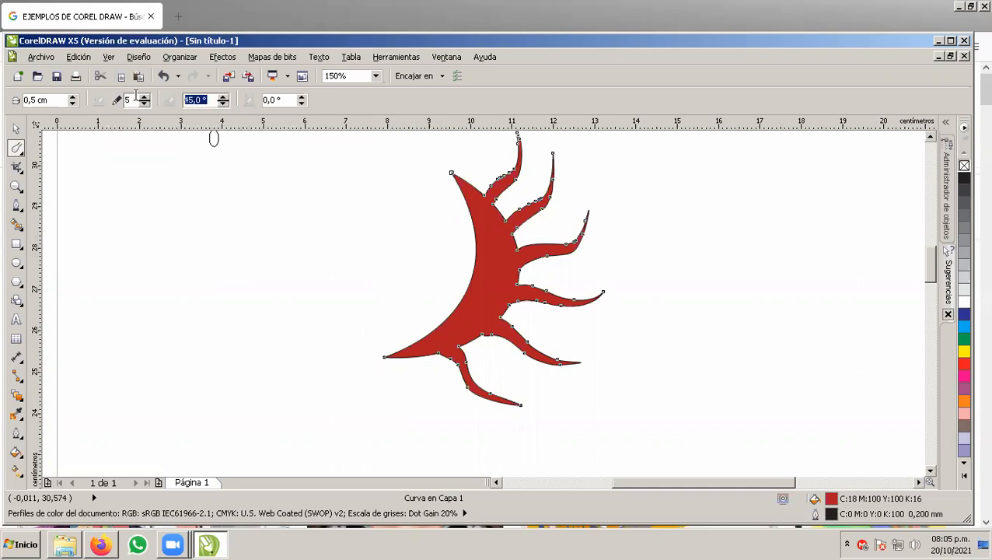
text(30)
key(Return)
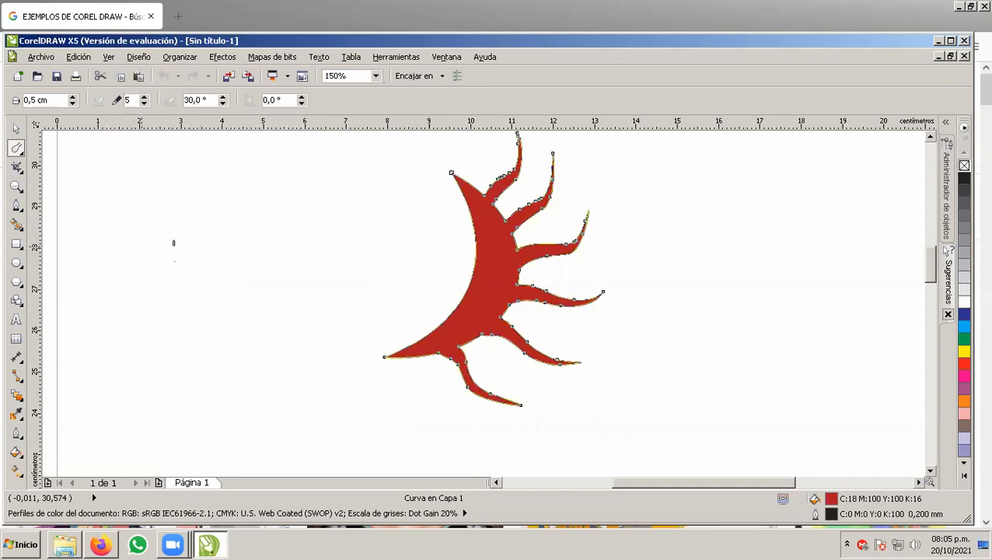
Step: Try two curved smudge strokes on the crescent's inner edge with the 30° tilt, undoing both
drag(471, 272, 428, 311)
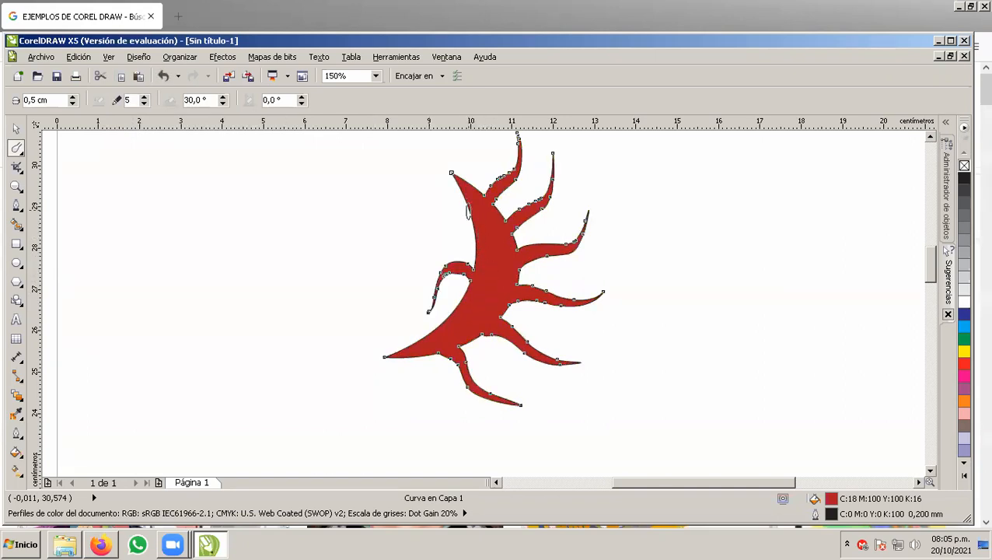
mouse_move(464, 185)
mouse_down()
mouse_move(460, 226)
mouse_move(472, 265)
mouse_up()
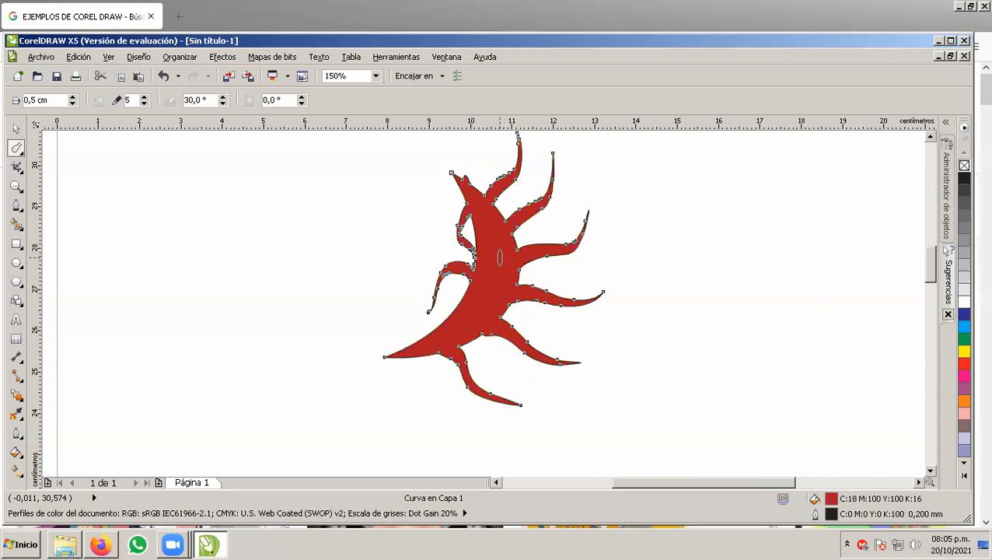
key(ctrl+z)
key(ctrl+z)
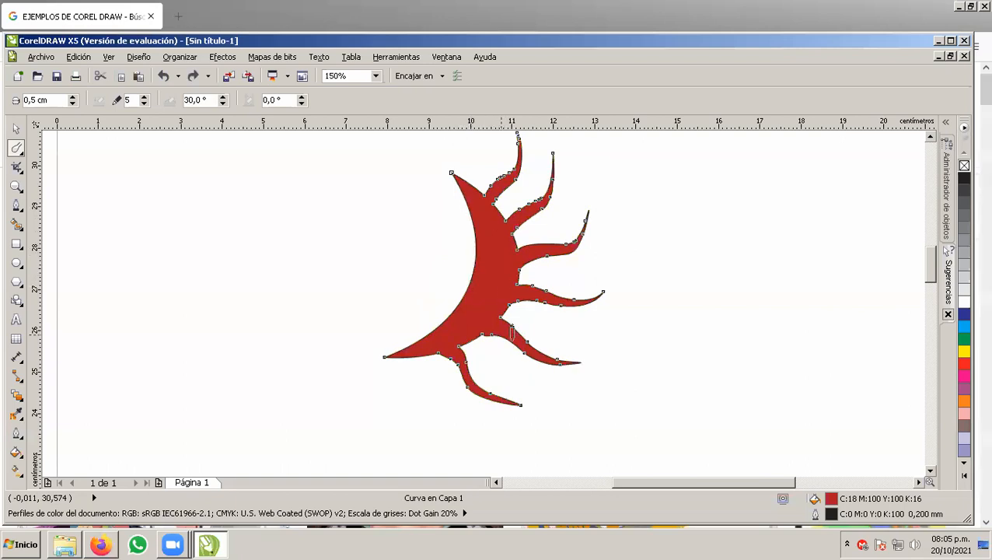
scroll(491, 342, up, 1)
scroll(487, 349, up, 1)
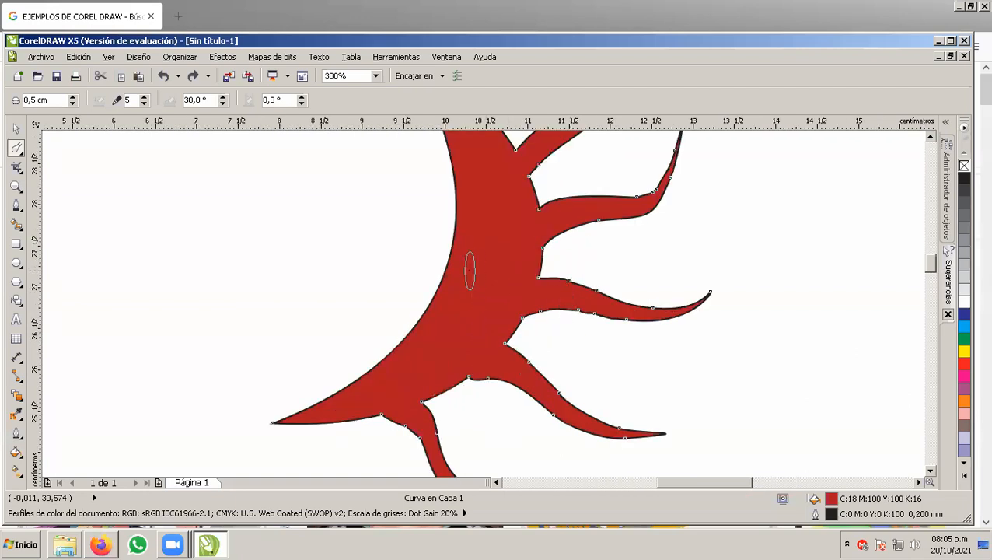
scroll(477, 268, up, 3)
scroll(473, 282, down, 2)
scroll(473, 281, down, 4)
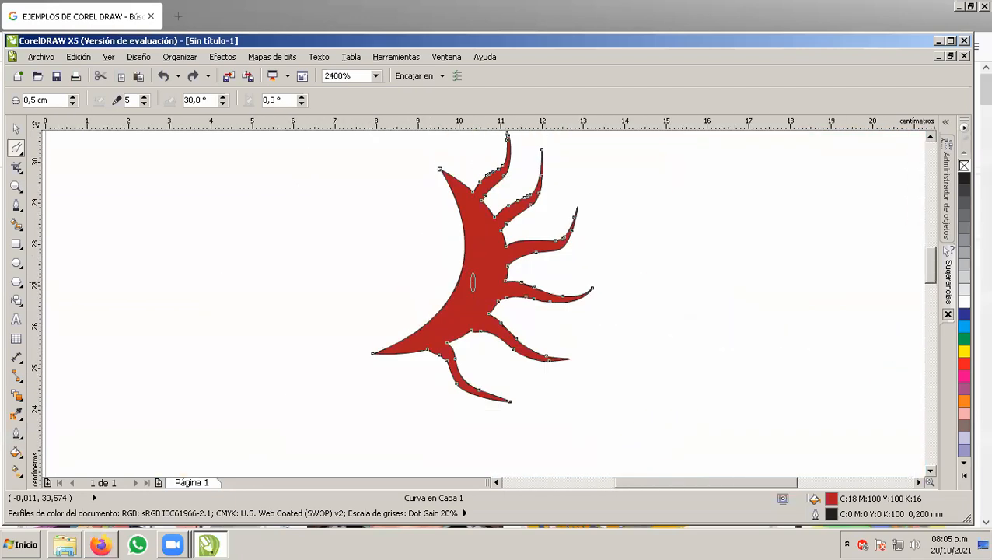
Step: Rotate the tentacled crescent about 107° so that its tentacles fan upward and its inner edge faces down
click(15, 128)
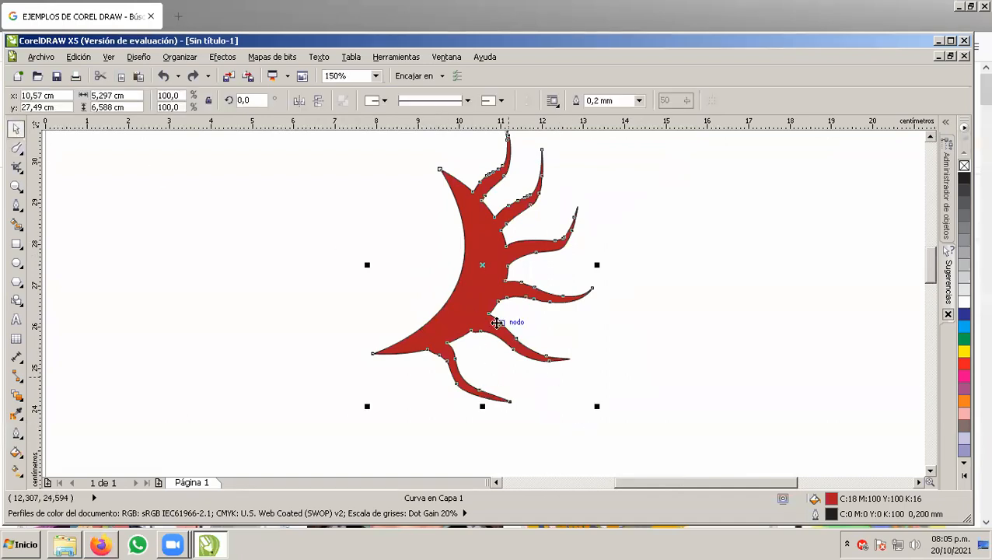
click(545, 363)
click(742, 358)
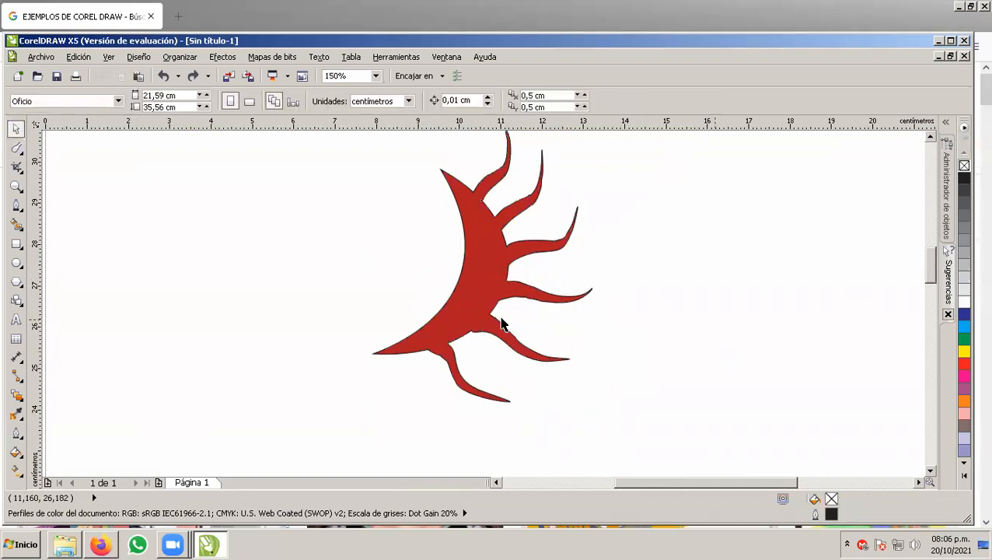
click(482, 311)
click(470, 307)
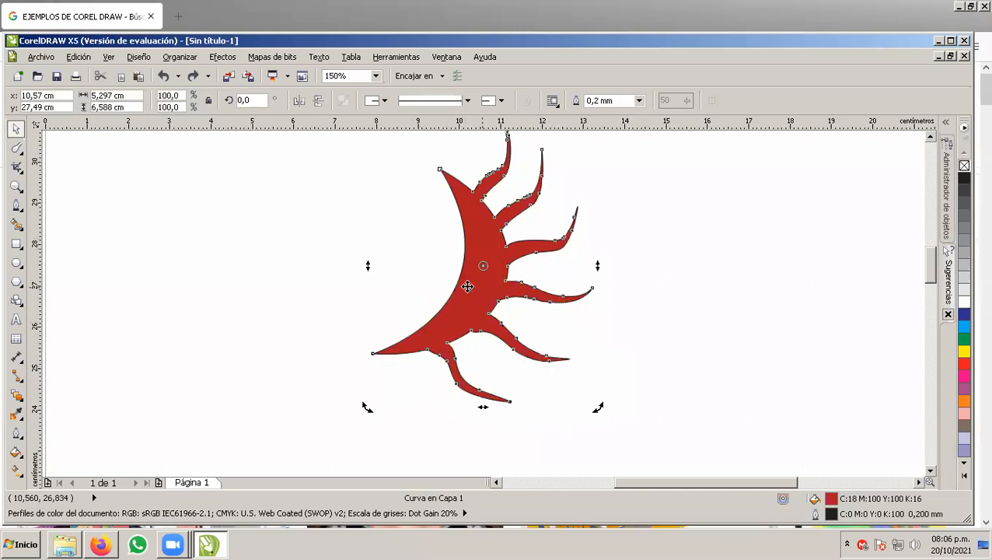
drag(595, 408, 519, 210)
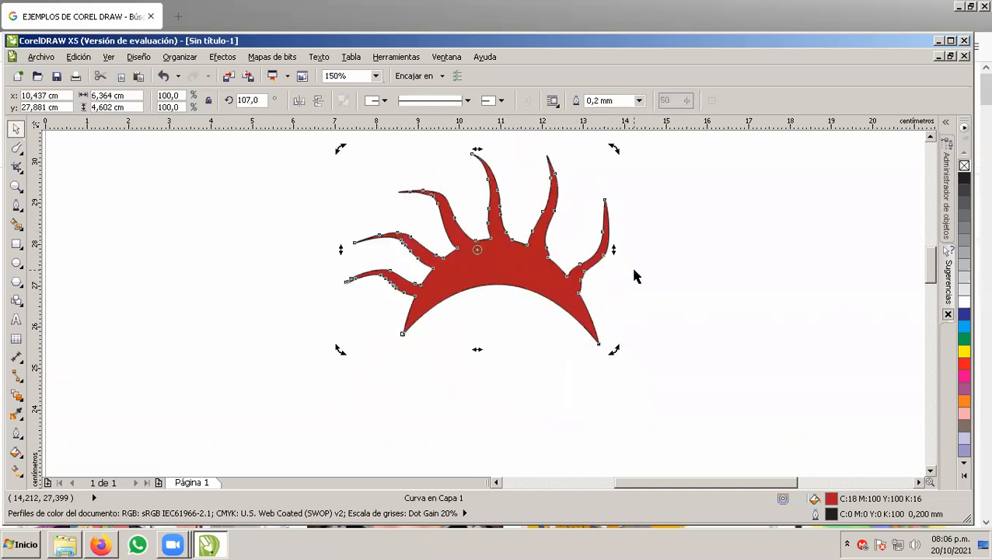
click(734, 250)
click(510, 272)
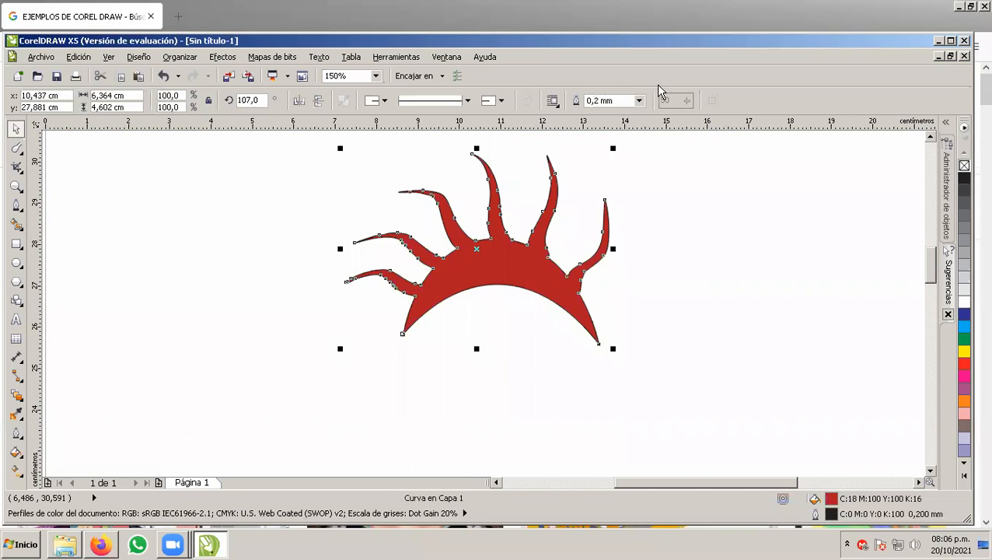
Step: Smudge a short hooked stroke out of the crescent's inner edge near its left tip with the 0,5 cm nib, dryout 5 and 30° tilt
scroll(642, 285, up, 1)
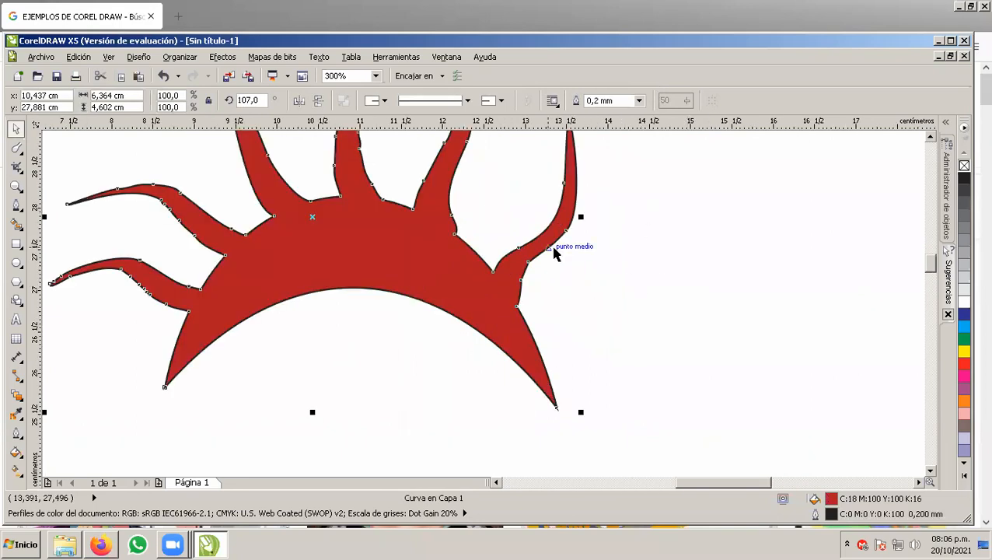
click(17, 148)
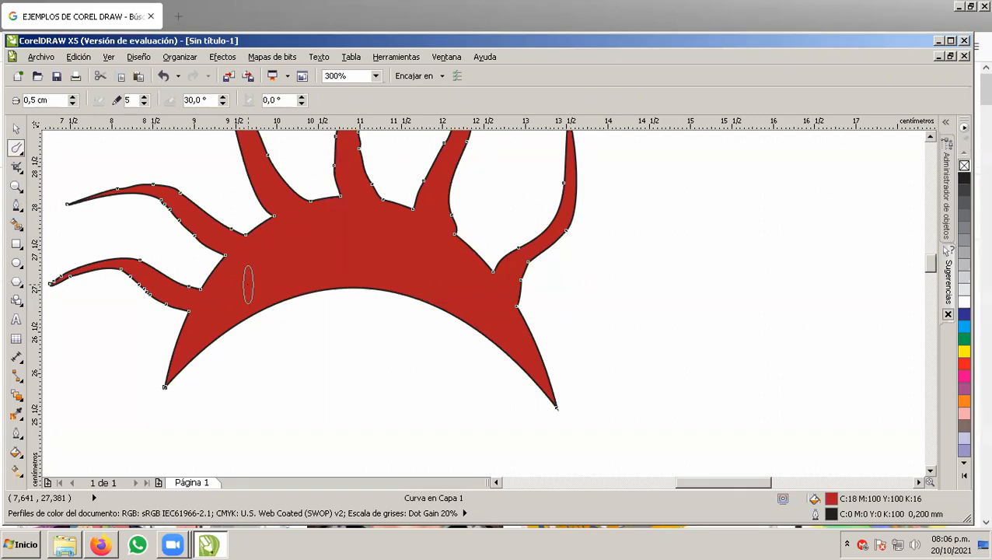
mouse_move(235, 299)
mouse_down()
mouse_move(231, 308)
mouse_move(272, 344)
mouse_move(246, 405)
mouse_move(284, 405)
mouse_up()
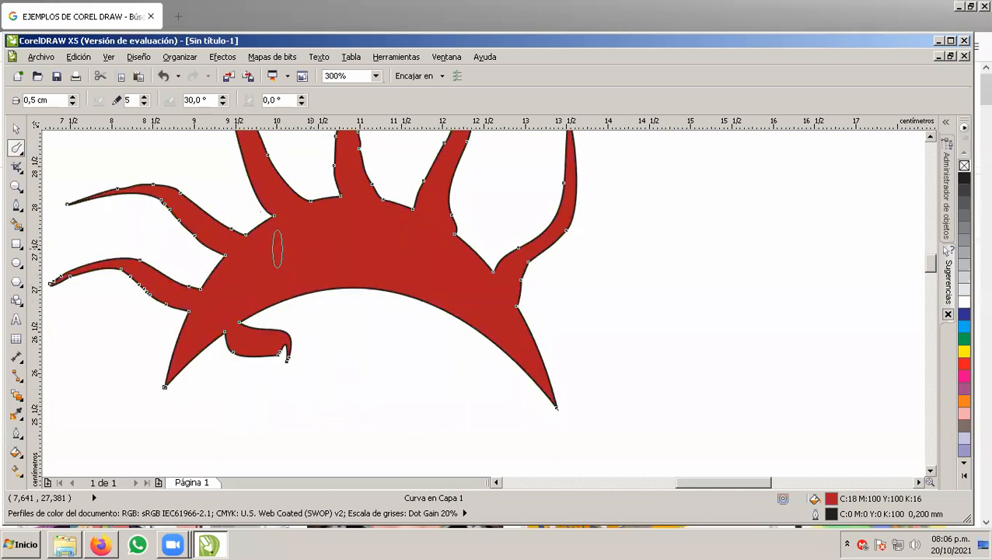
Step: Set the Smudge Brush dryout to 1
double_click(127, 100)
key(Return)
scroll(284, 178, down, 1)
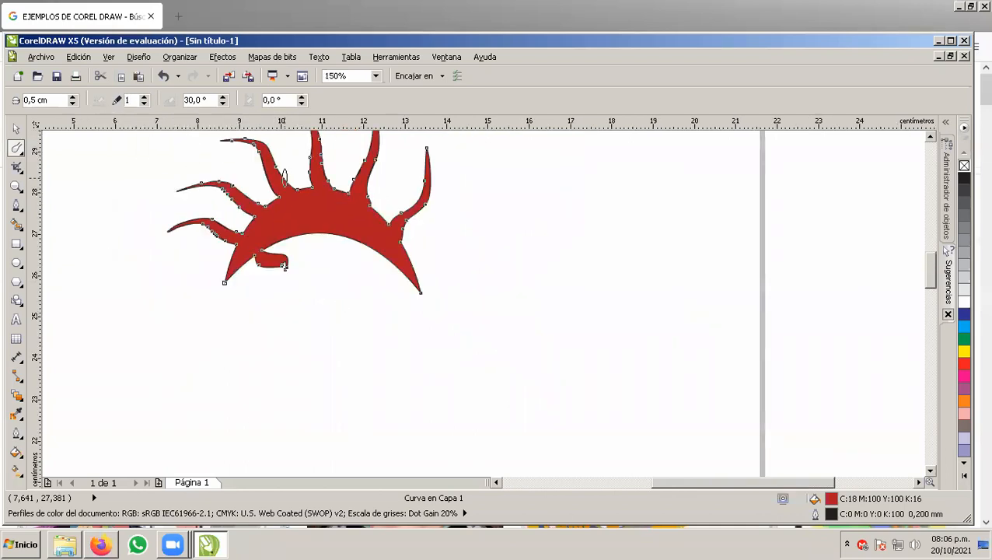
Step: Try a curved smudge down from the inner edge and a wavy one outward near the right tip with dryout 1, undoing both
mouse_move(302, 216)
mouse_down()
mouse_move(347, 280)
mouse_move(317, 369)
mouse_up()
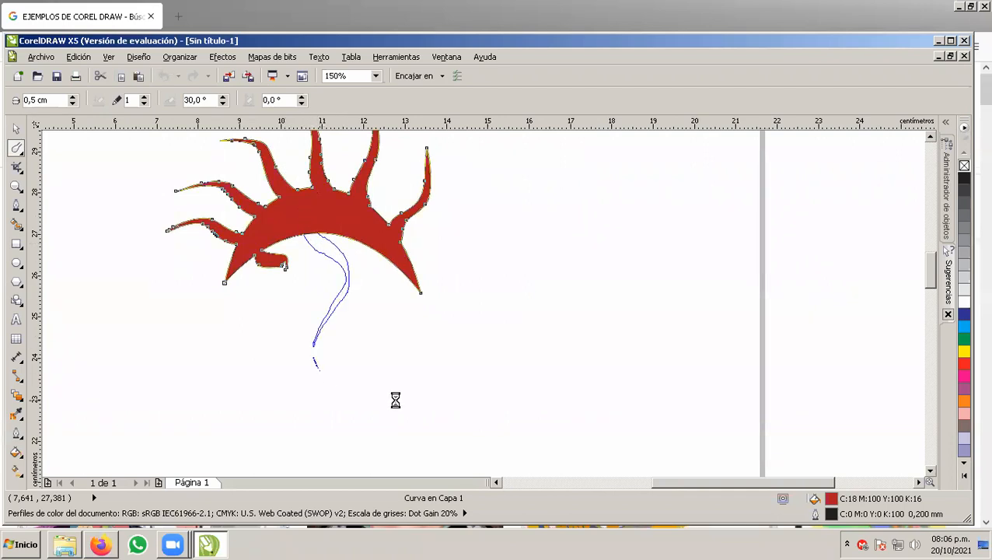
key(ctrl+z)
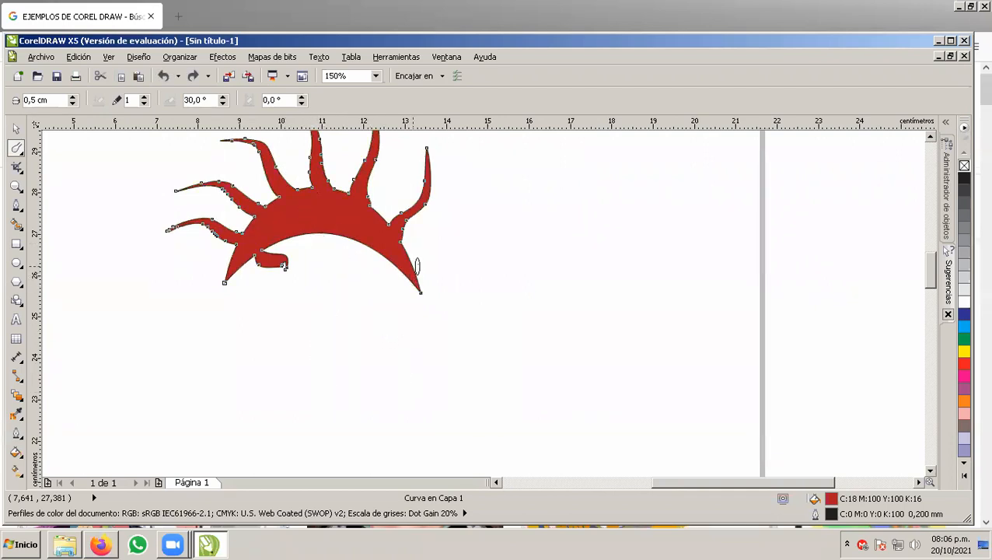
mouse_move(394, 249)
mouse_down()
mouse_move(418, 259)
mouse_move(438, 247)
mouse_move(448, 276)
mouse_move(474, 253)
mouse_up()
alt+scroll(470, 292, up, 2)
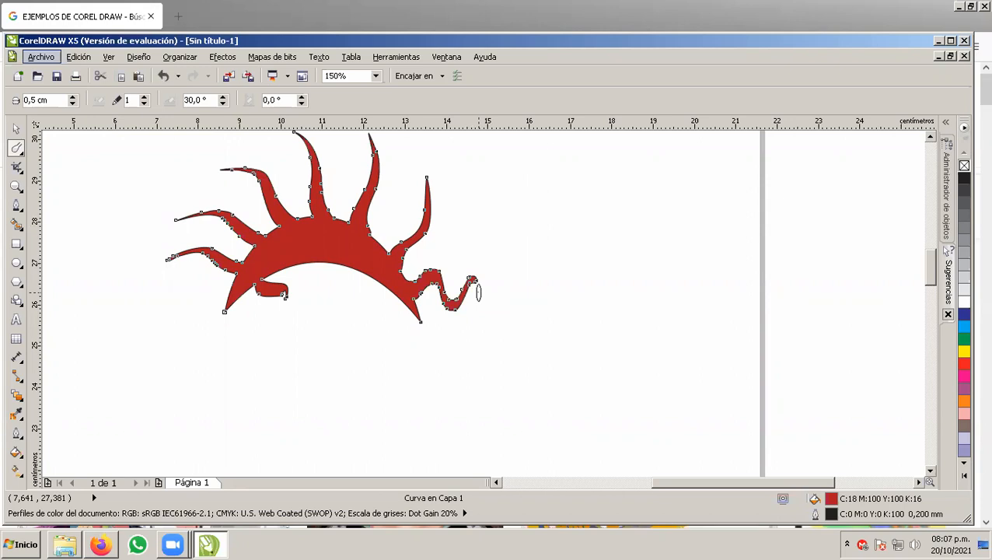
scroll(474, 295, up, 2)
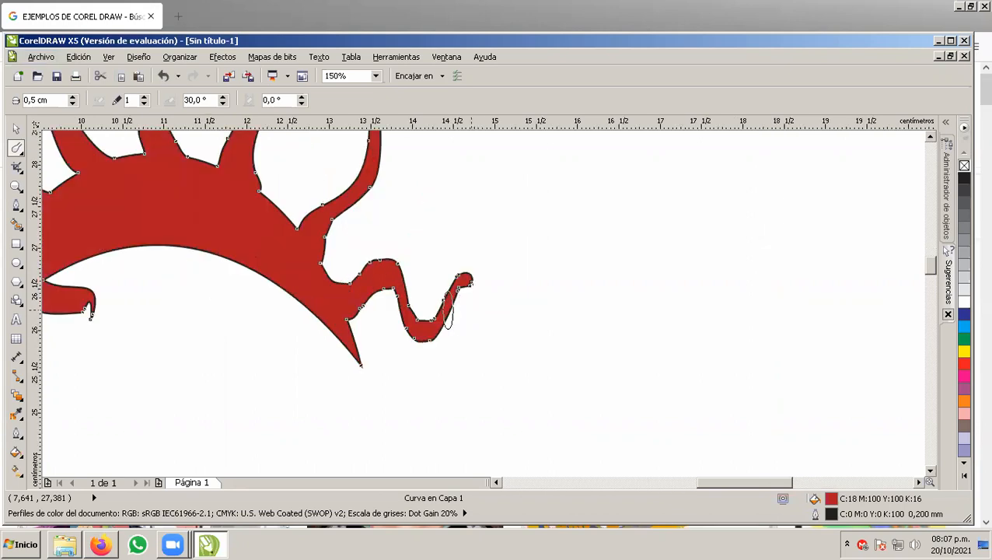
key(ctrl+z)
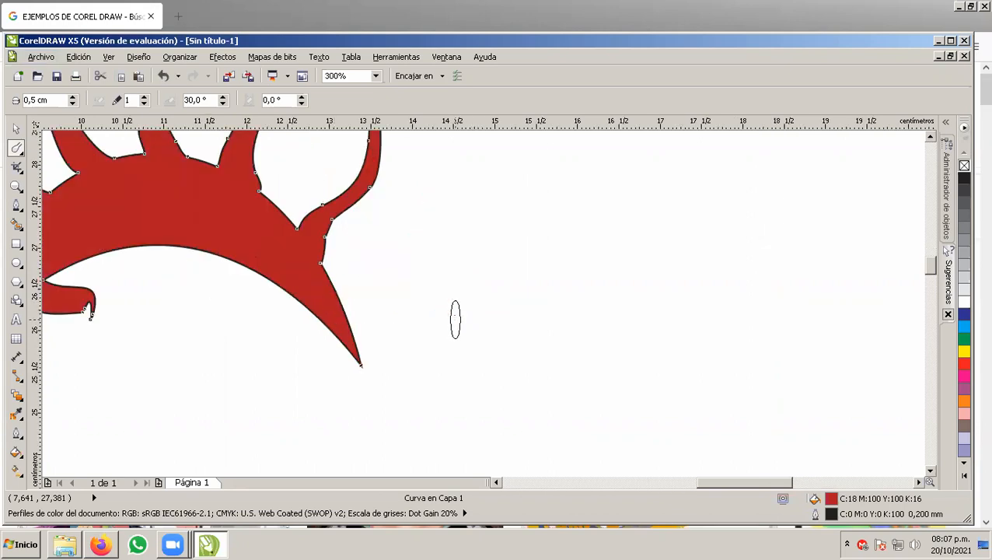
Step: Try two long winding smudge strokes down from the right part of the inner edge, undoing each one
mouse_move(255, 268)
mouse_down()
mouse_move(241, 318)
mouse_move(159, 472)
mouse_up()
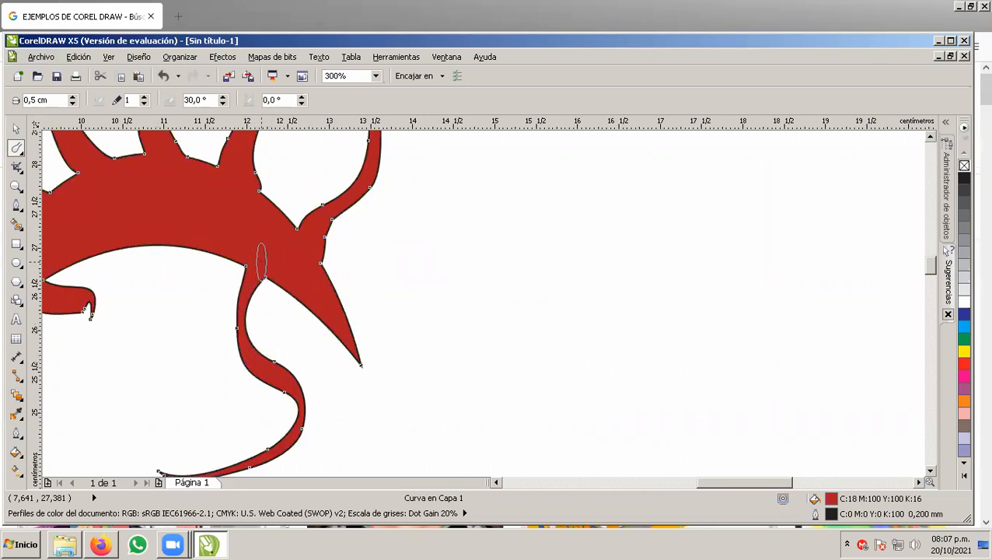
scroll(544, 296, down, 1)
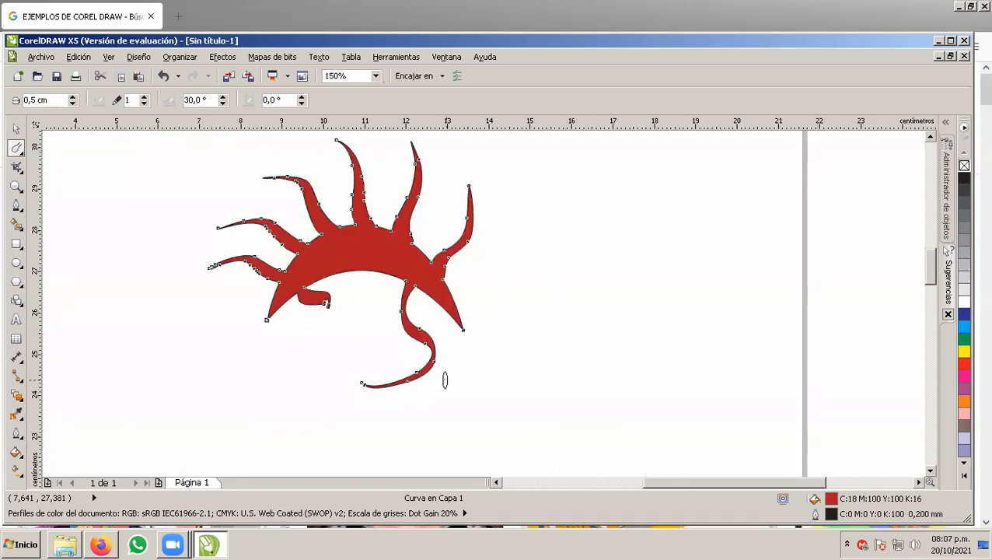
key(ctrl+z)
mouse_move(411, 266)
mouse_down()
mouse_move(356, 310)
mouse_move(433, 350)
mouse_up()
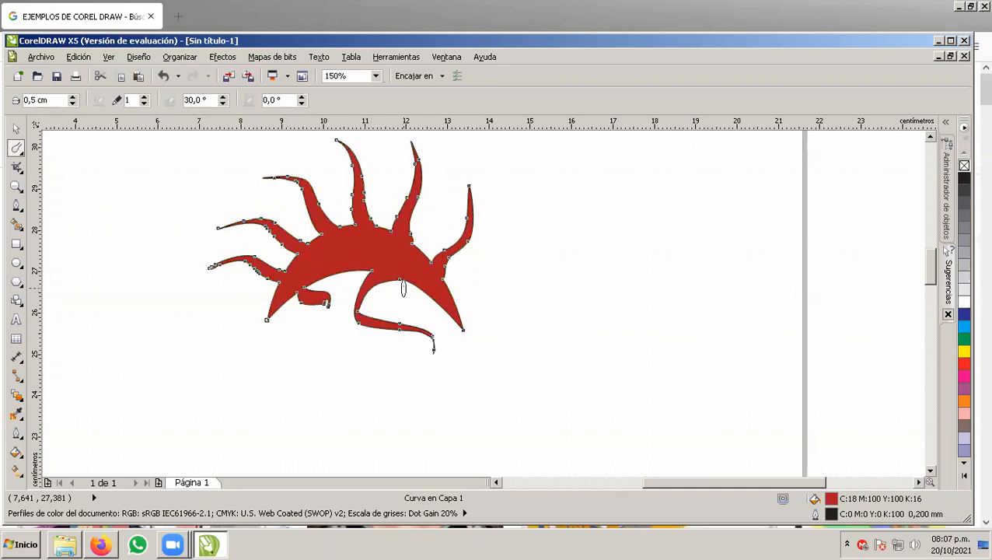
key(ctrl+z)
Step: Smudge an S-shaped tapering tentacle downward from the right part of the crescent's inner edge with dryout 1
mouse_move(378, 272)
mouse_down()
mouse_move(416, 336)
mouse_move(371, 366)
mouse_up()
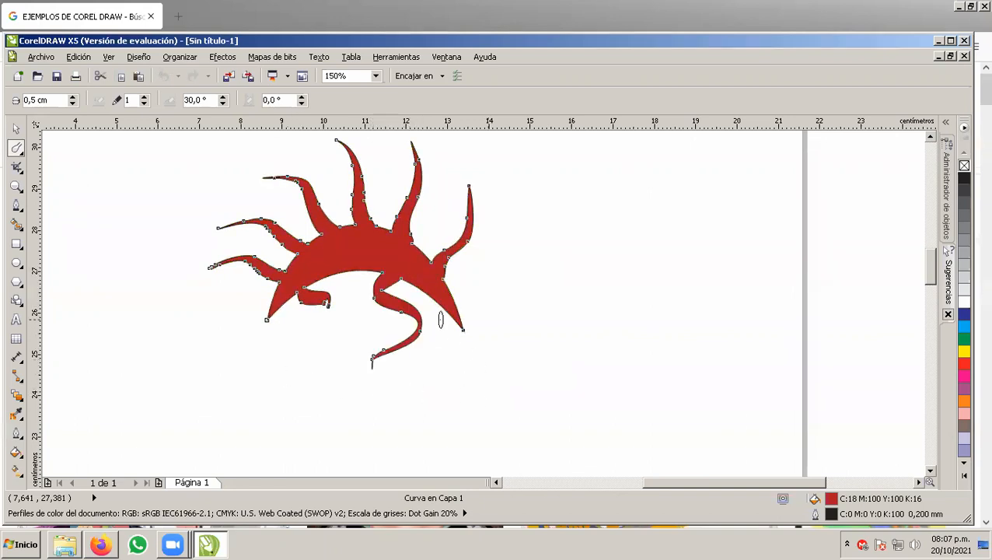
scroll(419, 357, up, 1)
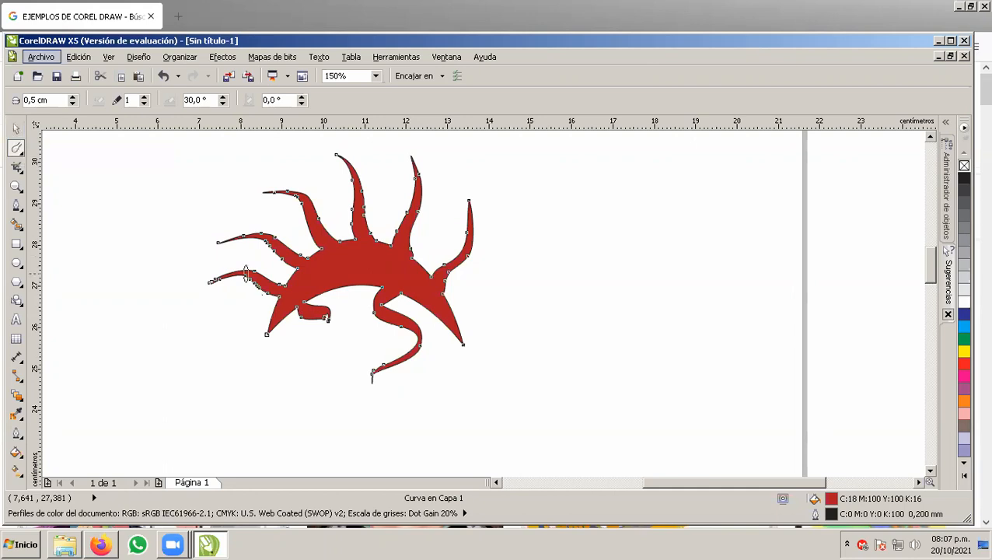
Step: Try smudging curved white cuts from the inner edge into the crescent's body, undoing them
mouse_move(374, 266)
mouse_down()
mouse_move(335, 302)
mouse_move(356, 361)
mouse_move(347, 364)
mouse_move(349, 332)
mouse_move(340, 330)
mouse_move(363, 328)
mouse_move(332, 271)
mouse_up()
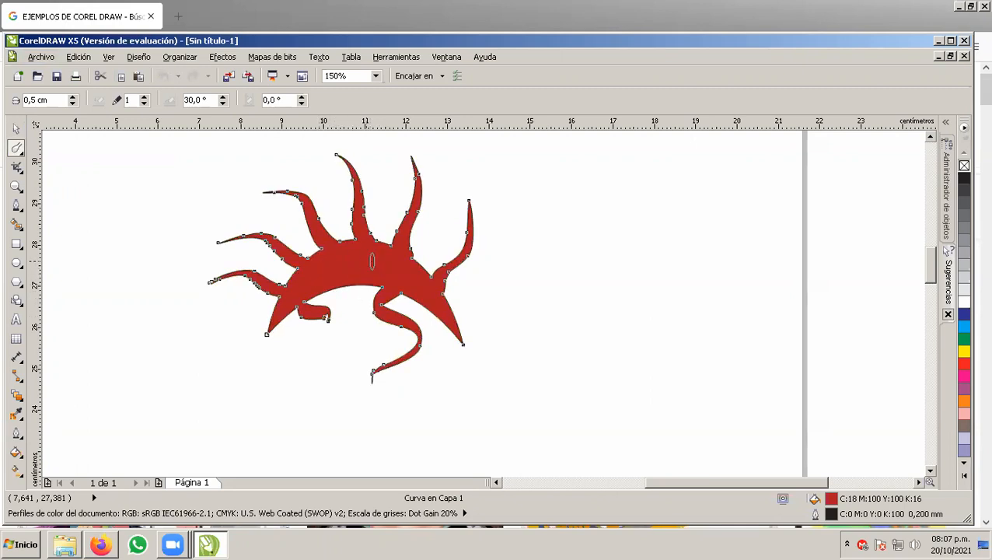
mouse_move(364, 292)
mouse_down()
mouse_move(345, 256)
mouse_move(299, 284)
mouse_up()
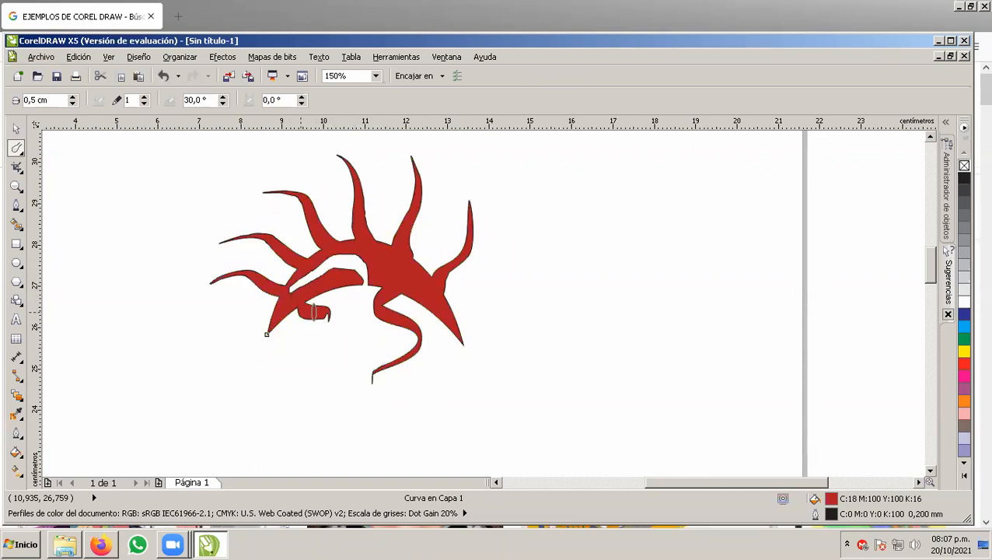
mouse_move(353, 299)
mouse_down()
mouse_move(355, 258)
mouse_move(388, 261)
mouse_up()
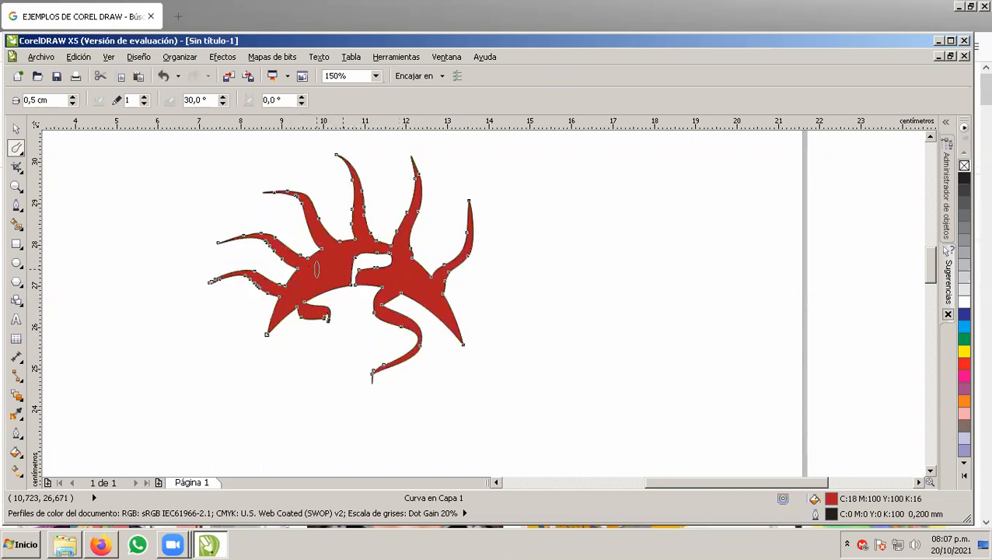
scroll(370, 263, up, 1)
scroll(368, 289, up, 4)
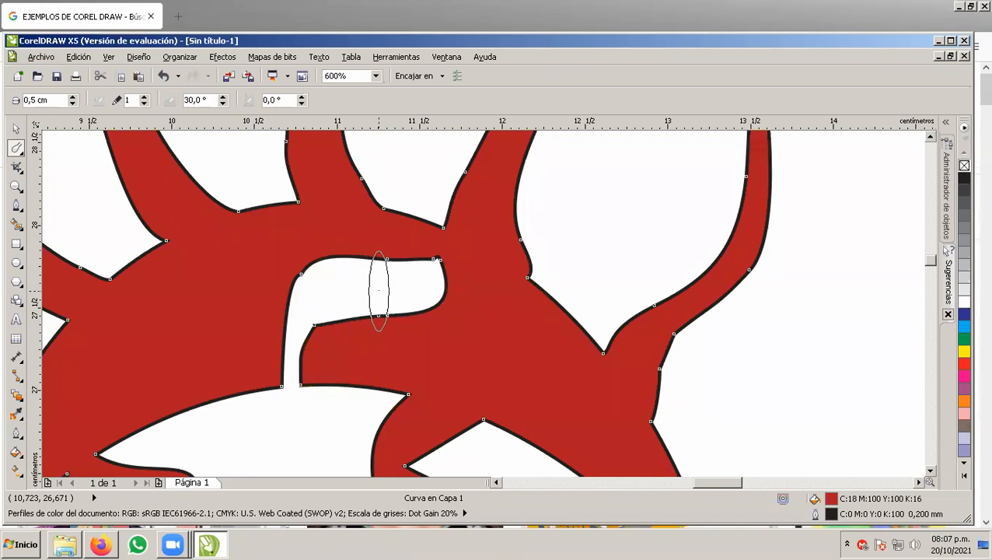
click(16, 129)
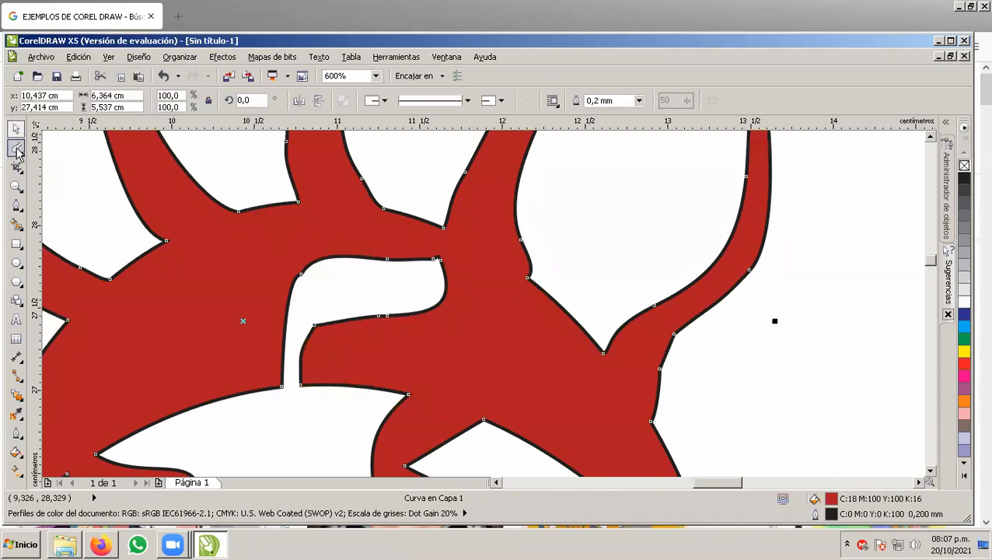
click(17, 149)
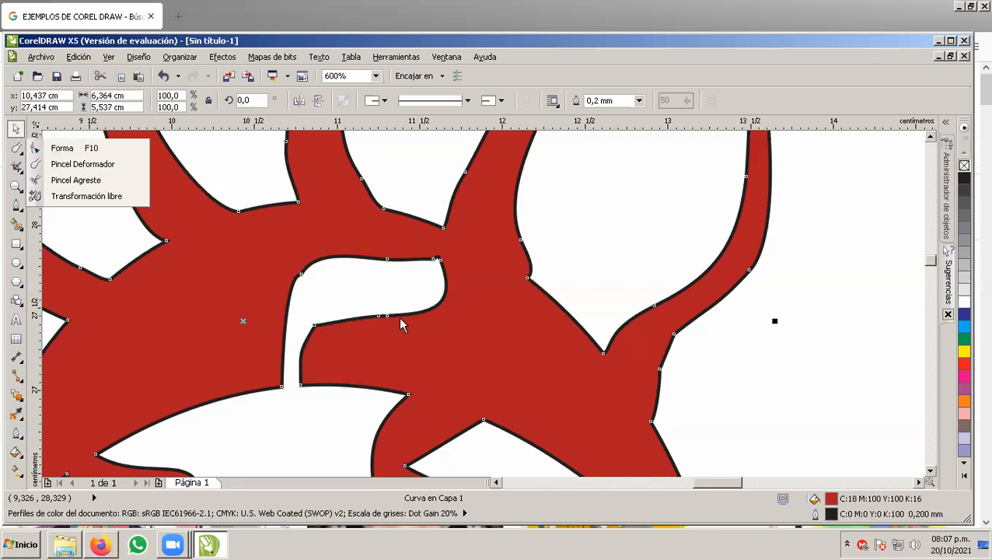
key(ctrl+z)
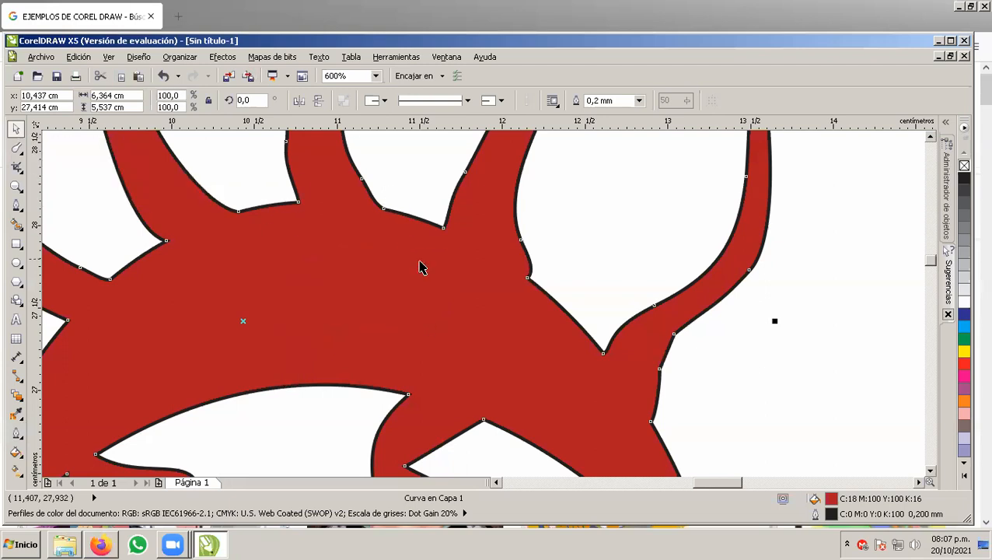
Step: Try reshaping the outline by moving two nodes between the two rightmost tentacles with the Shape tool, undoing both moves
click(22, 152)
click(59, 147)
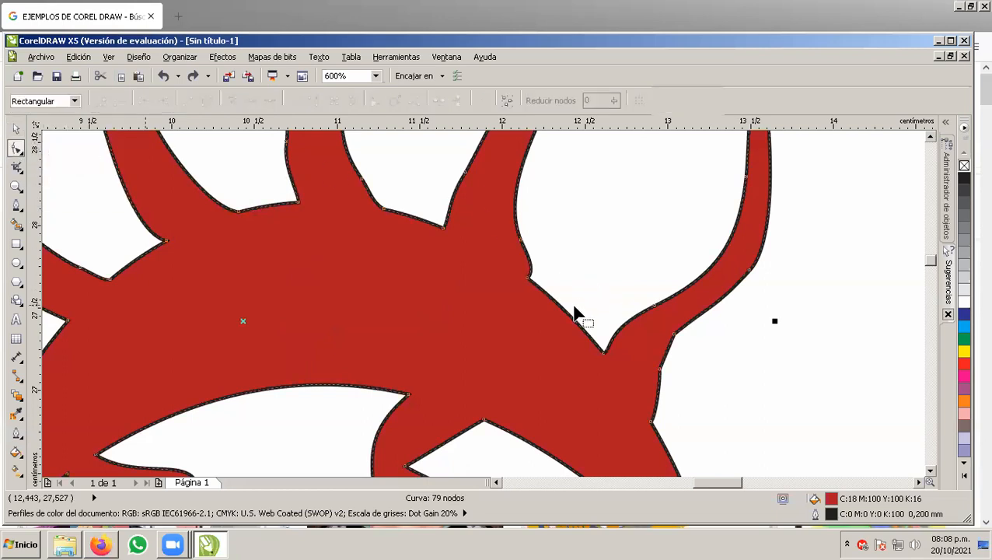
drag(531, 281, 625, 191)
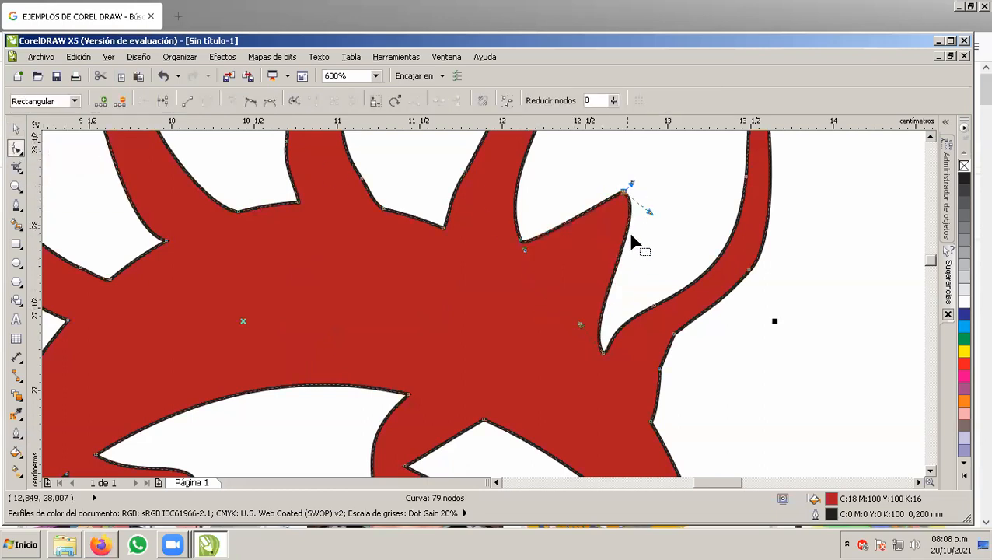
key(ctrl+z)
drag(521, 240, 666, 220)
key(z)
key(ctrl+z)
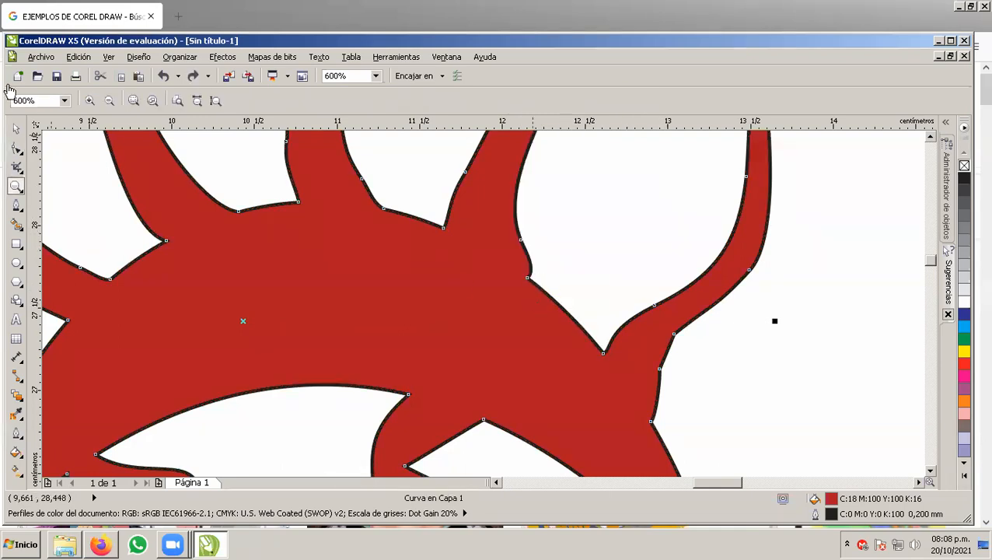
Step: Try moving the whole tentacled shape slightly down and to the right, and undo the move
click(17, 130)
scroll(657, 370, down, 1)
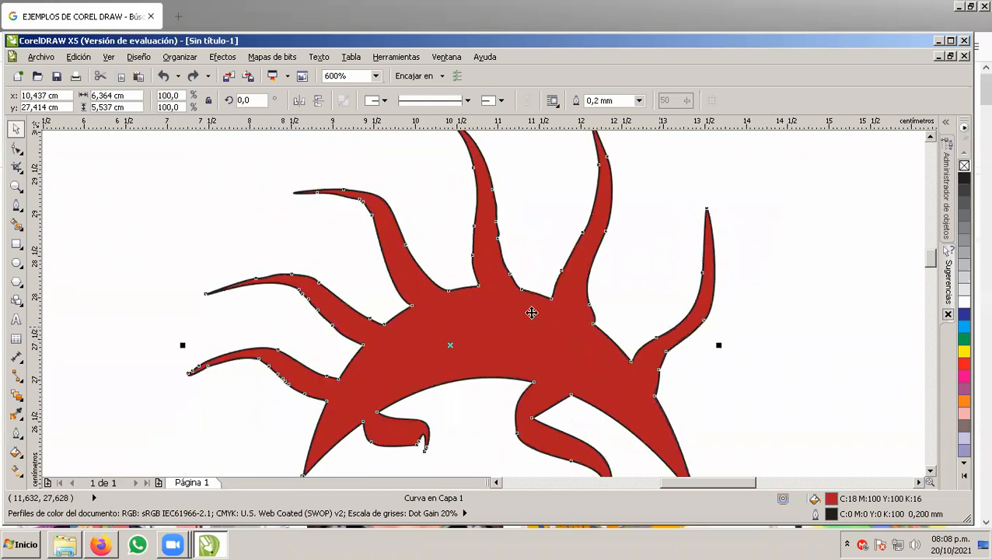
drag(482, 286, 514, 332)
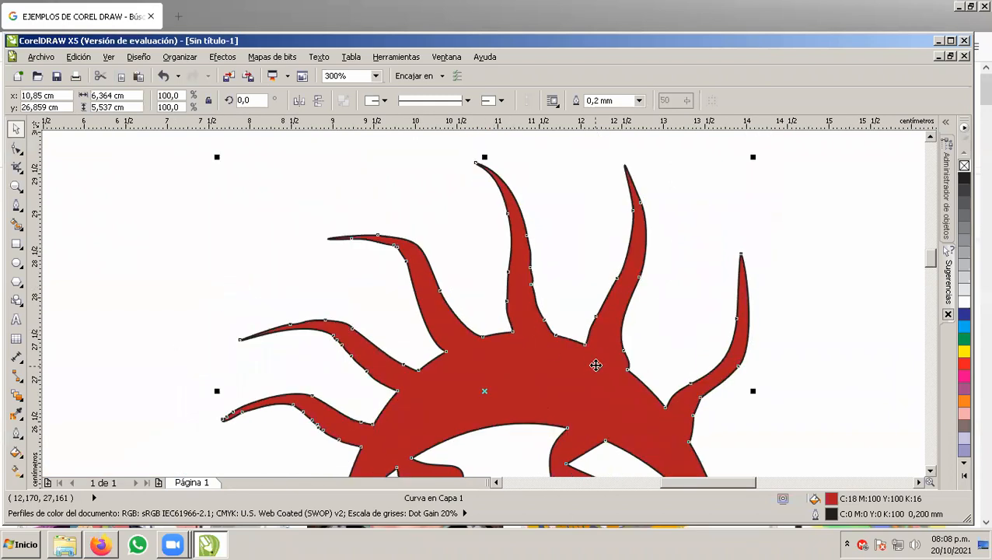
key(ctrl+z)
scroll(447, 214, down, 1)
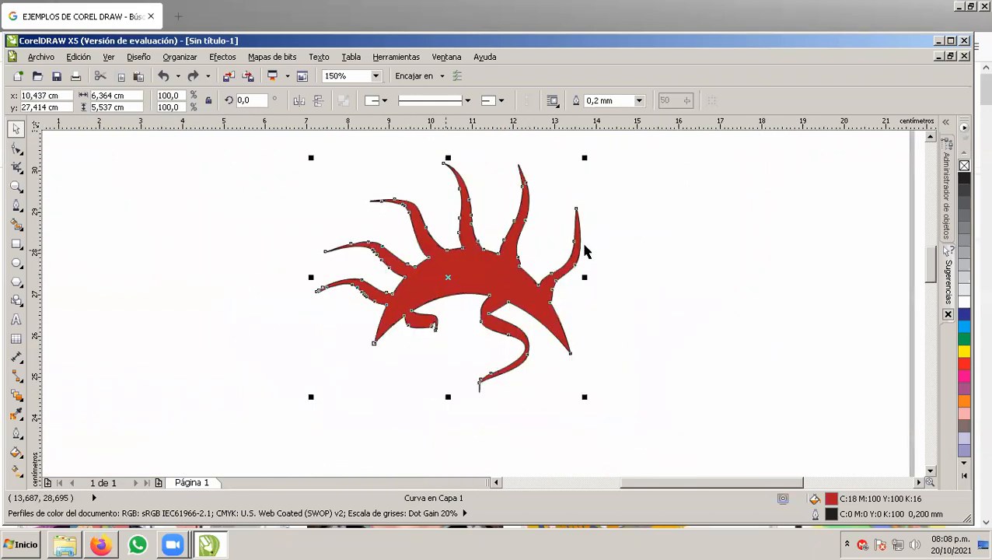
Step: Deselect the tentacled shape and examine its outline up close and as a whole
click(609, 167)
scroll(596, 179, up, 1)
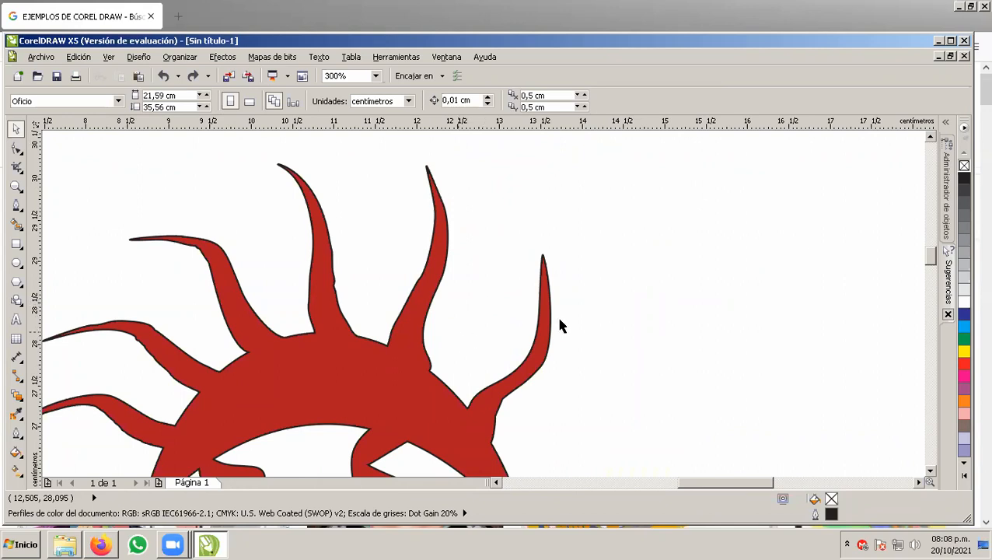
drag(931, 258, 931, 260)
scroll(654, 288, down, 1)
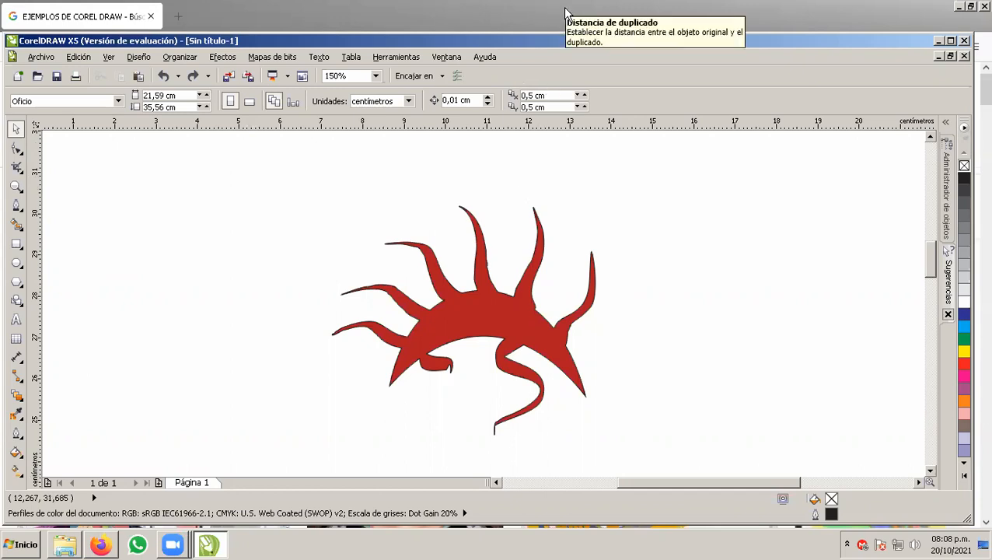
click(428, 8)
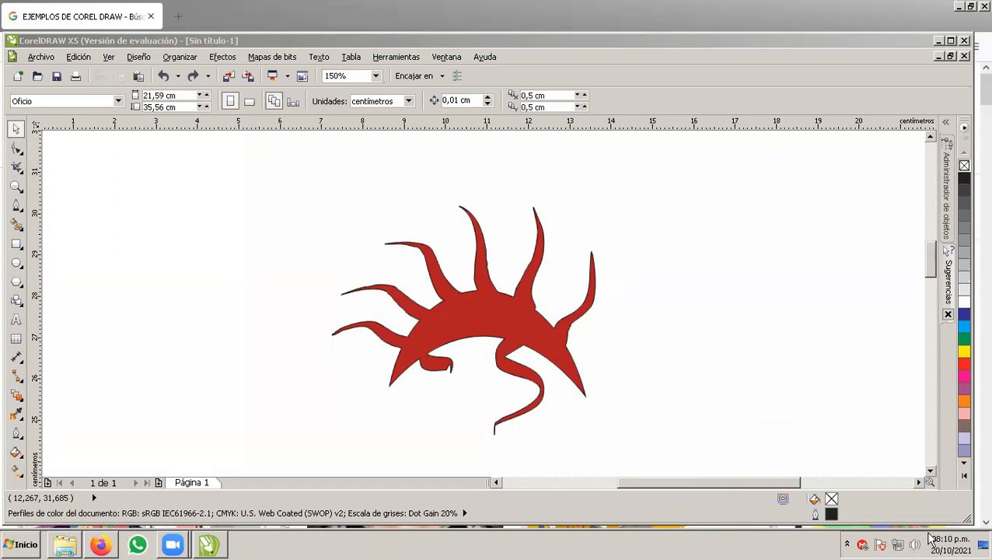
Step: Check the current date and time on the system clock and return to the drawing
click(949, 544)
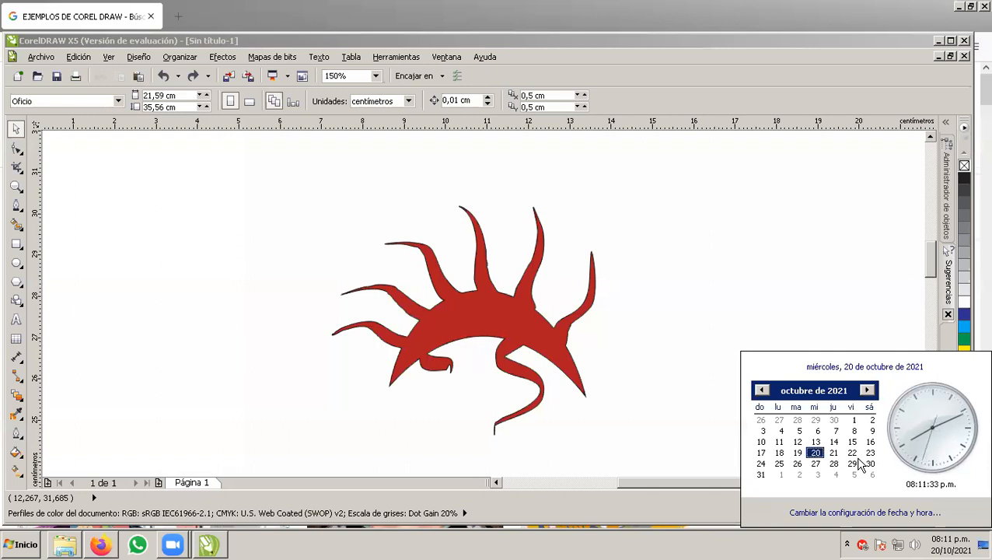
click(254, 176)
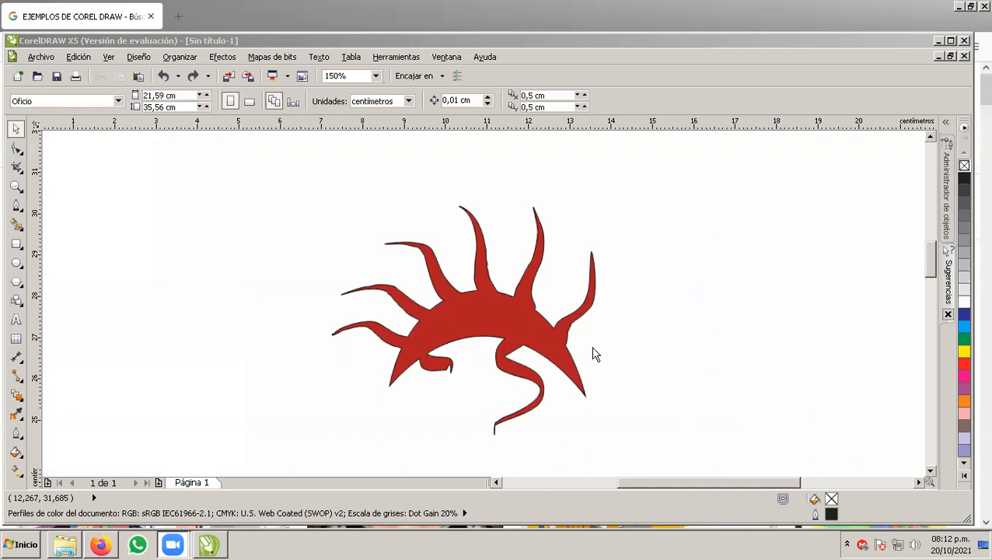
click(950, 544)
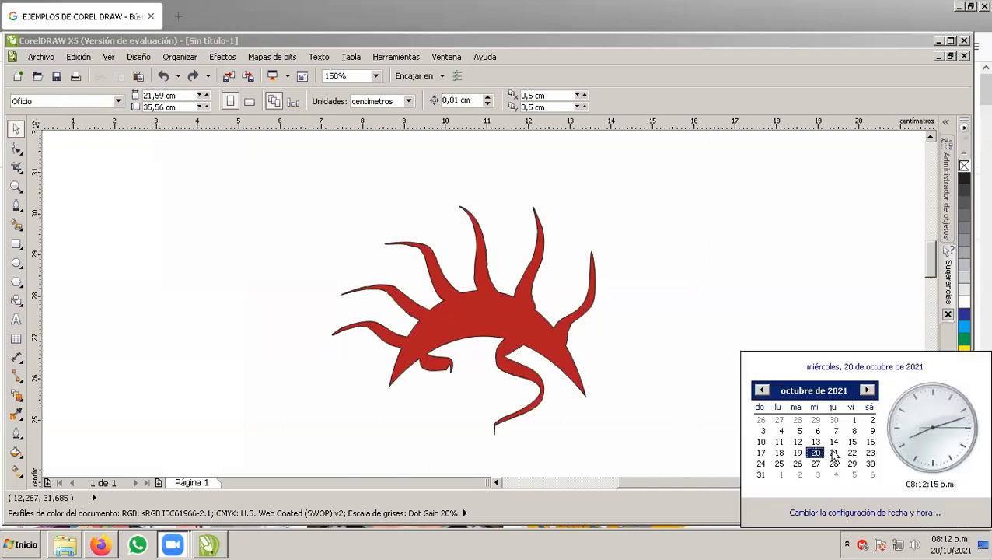
click(715, 257)
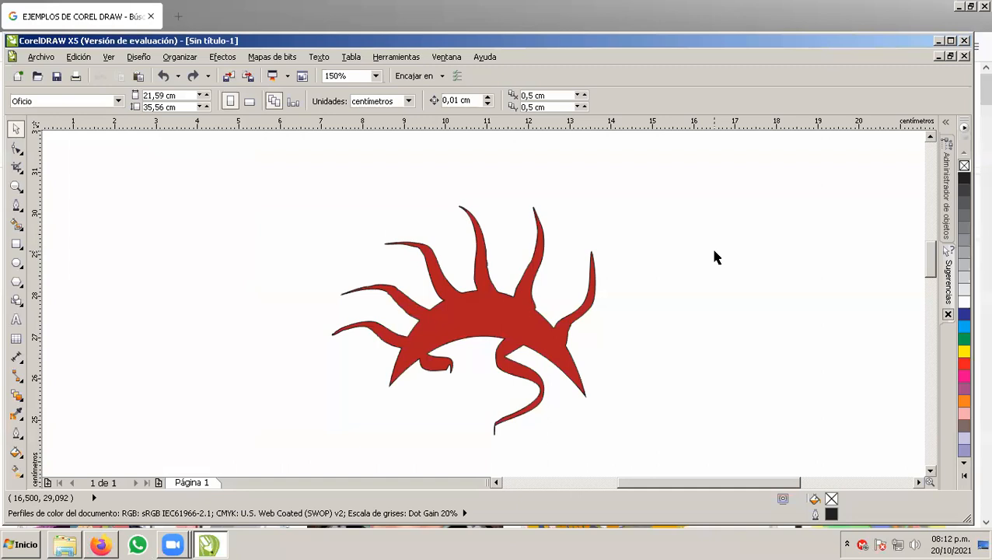
Step: Try moving a node on the right edge of the fourth tentacle from the left with the Shape tool, and undo it
click(478, 231)
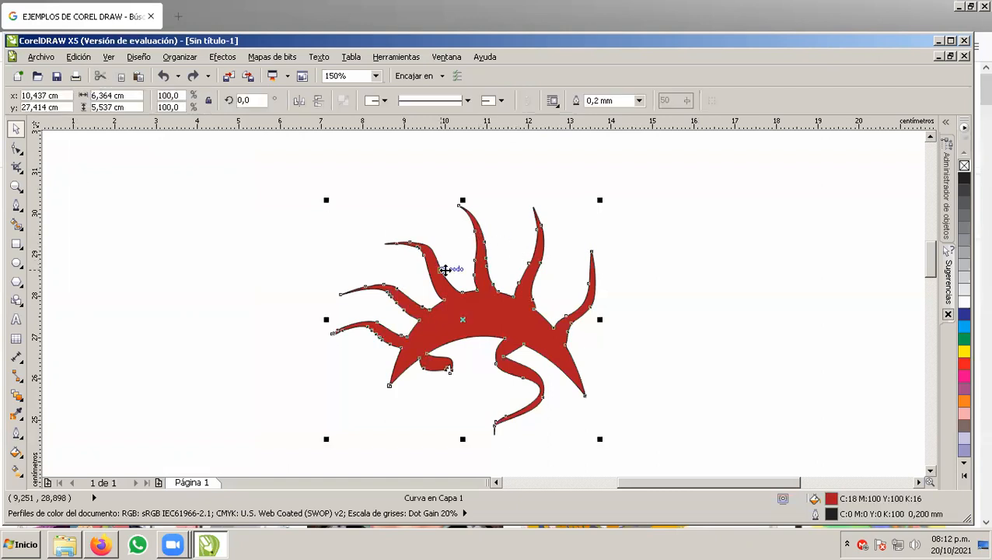
click(17, 149)
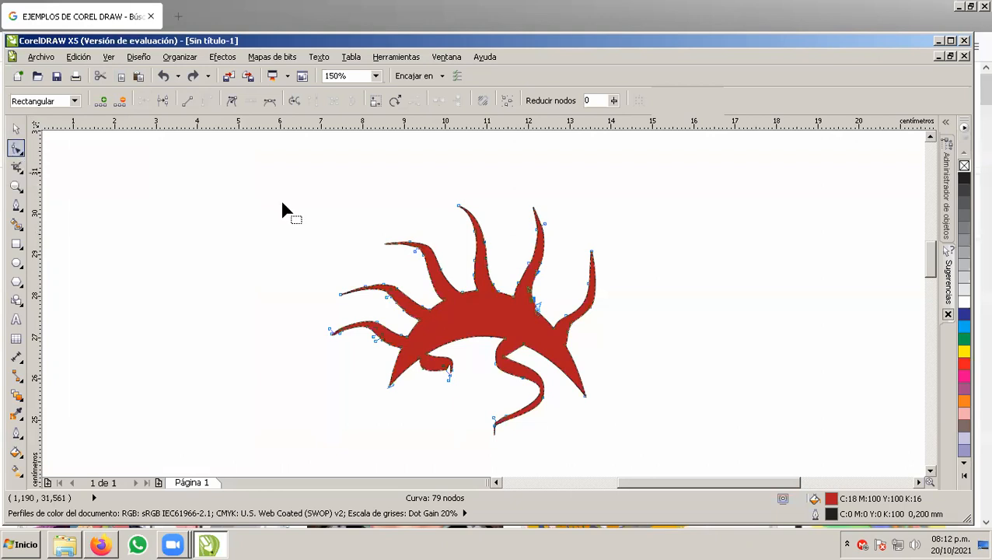
click(504, 271)
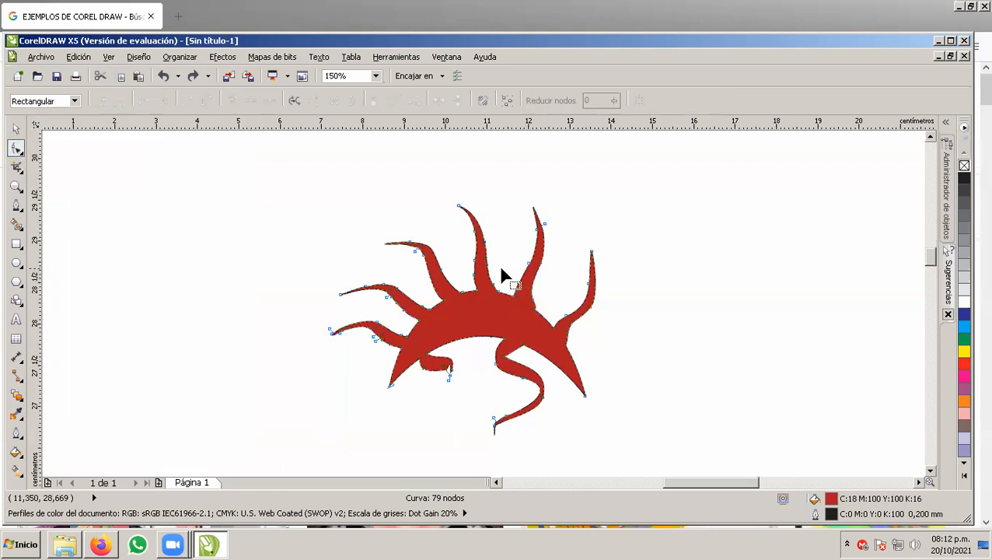
scroll(498, 264, up, 2)
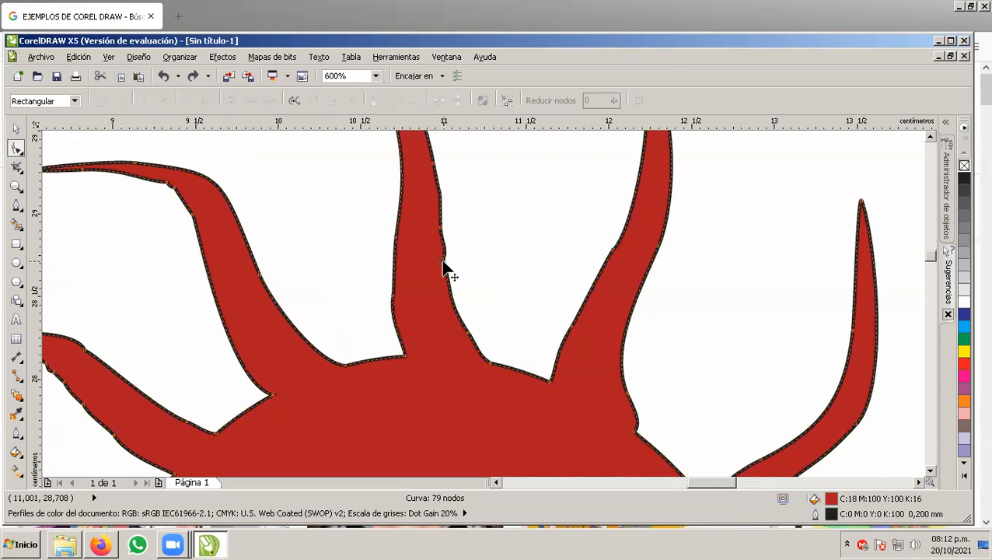
click(445, 275)
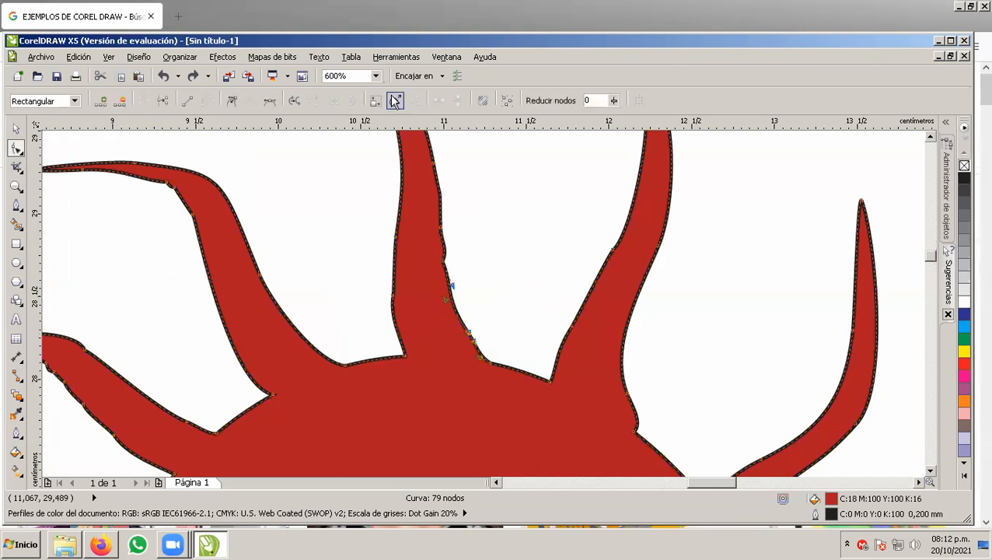
click(440, 231)
drag(441, 227, 526, 214)
key(ctrl+z)
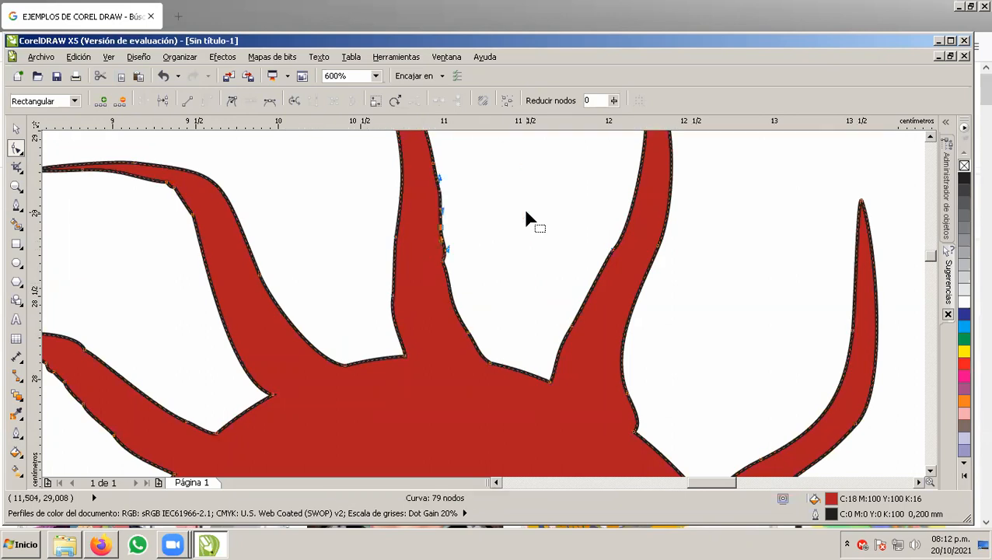
Step: Delete the uneven nodes along the right edge of the fourth tentacle from the left
click(442, 262)
click(440, 265)
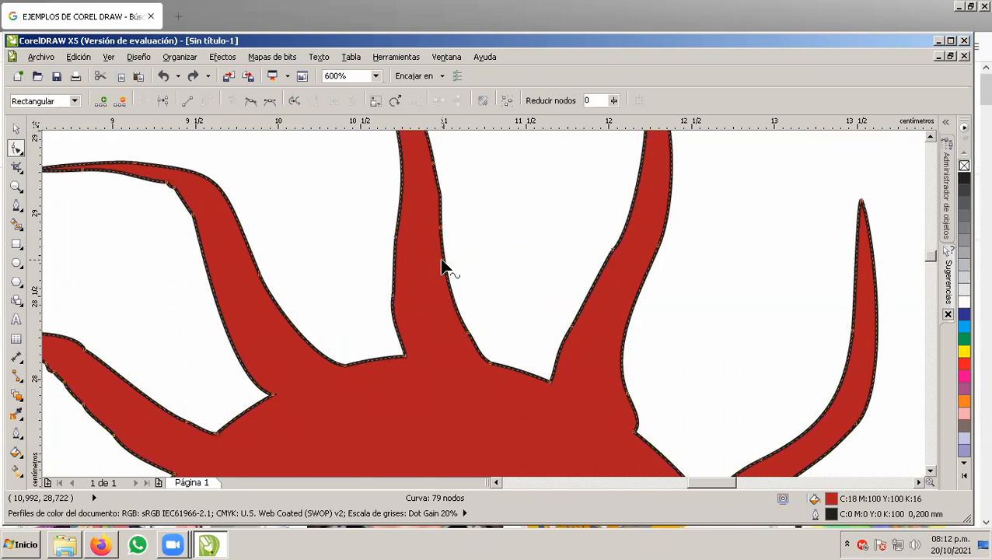
click(442, 230)
scroll(477, 233, down, 2)
scroll(480, 216, up, 2)
drag(467, 188, 453, 335)
key(Delete)
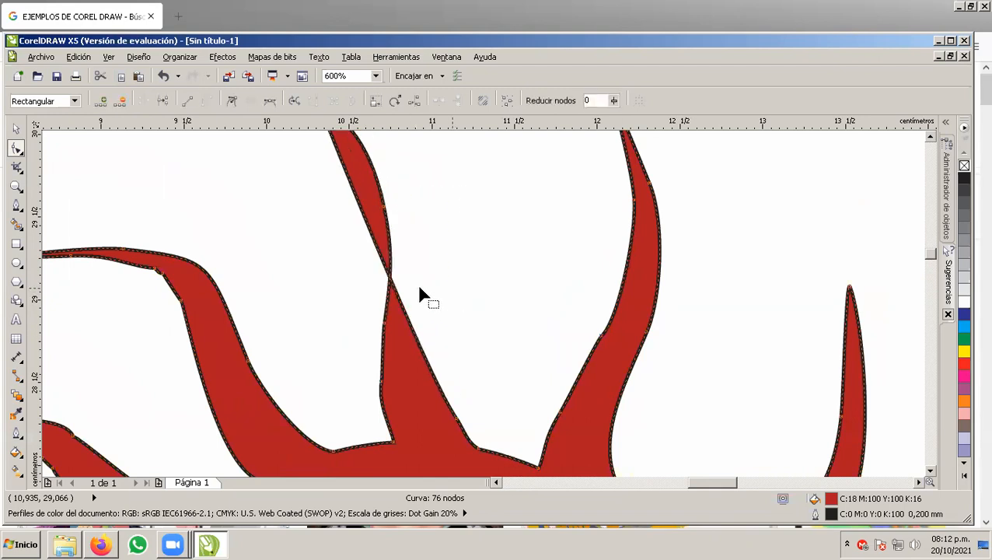
Step: Bend the fourth tentacle's straightened right edge outward into a smooth curve running from its tip to its base
scroll(417, 283, down, 2)
click(375, 208)
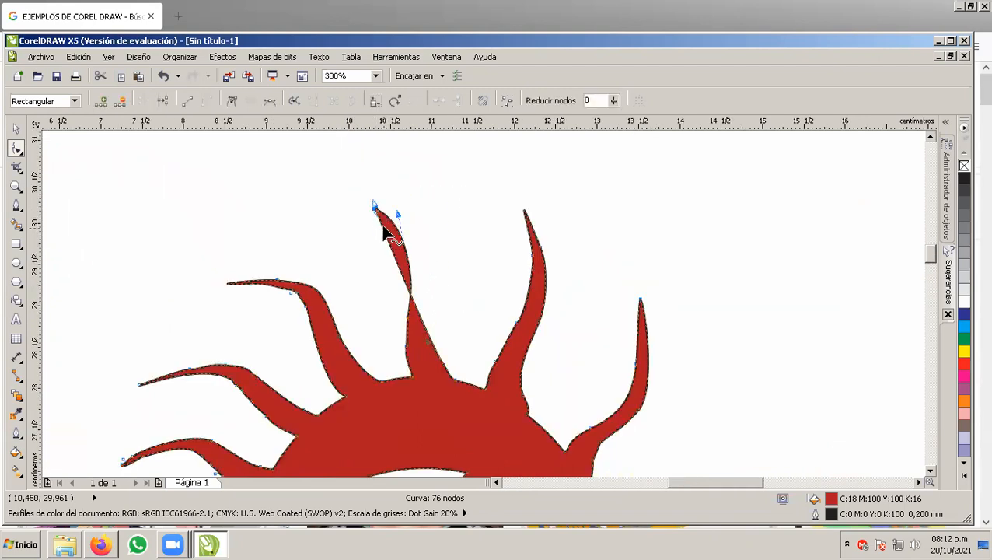
drag(389, 214, 426, 225)
key(ctrl+z)
drag(413, 308, 449, 285)
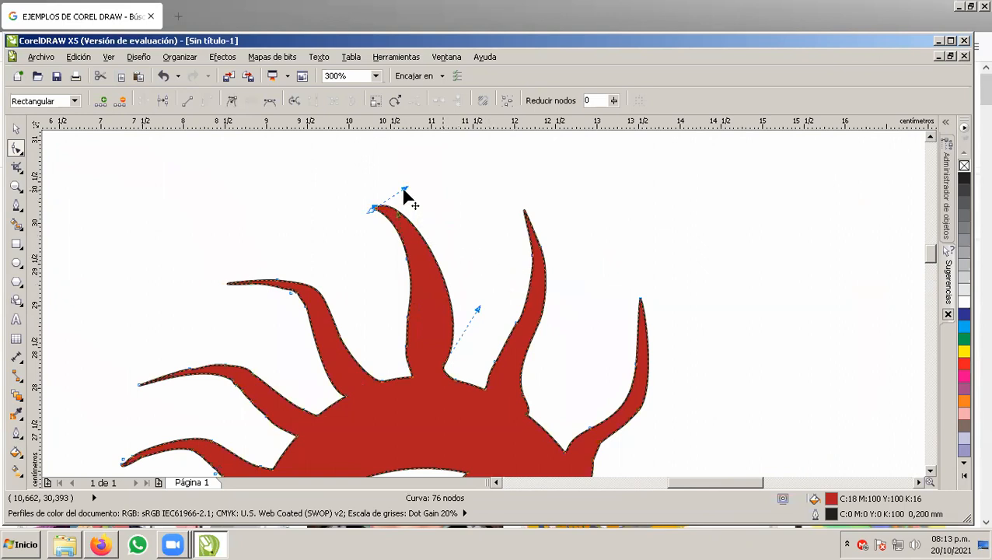
click(515, 321)
scroll(434, 210, down, 2)
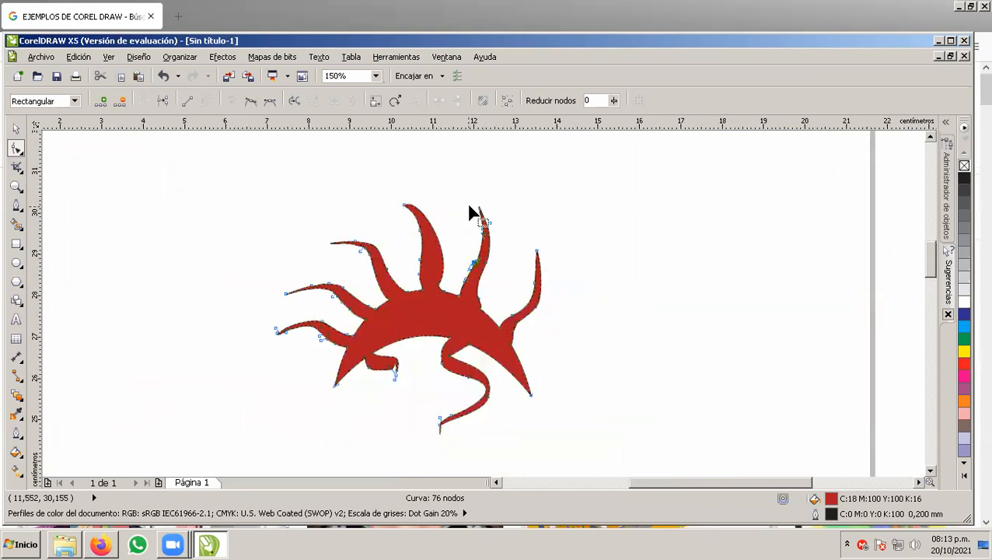
scroll(412, 286, up, 2)
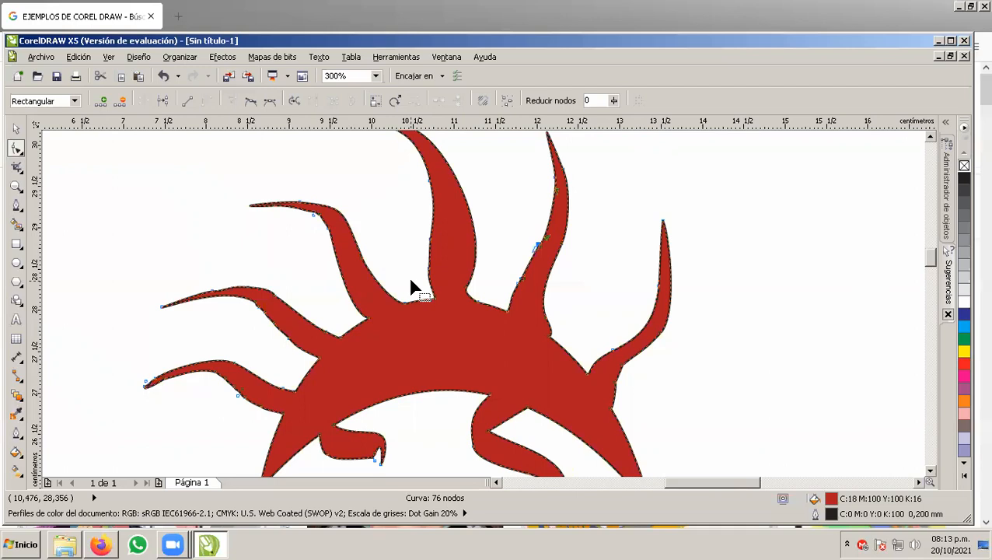
Step: Check the Zoom meeting windows and return to the drawing
click(173, 545)
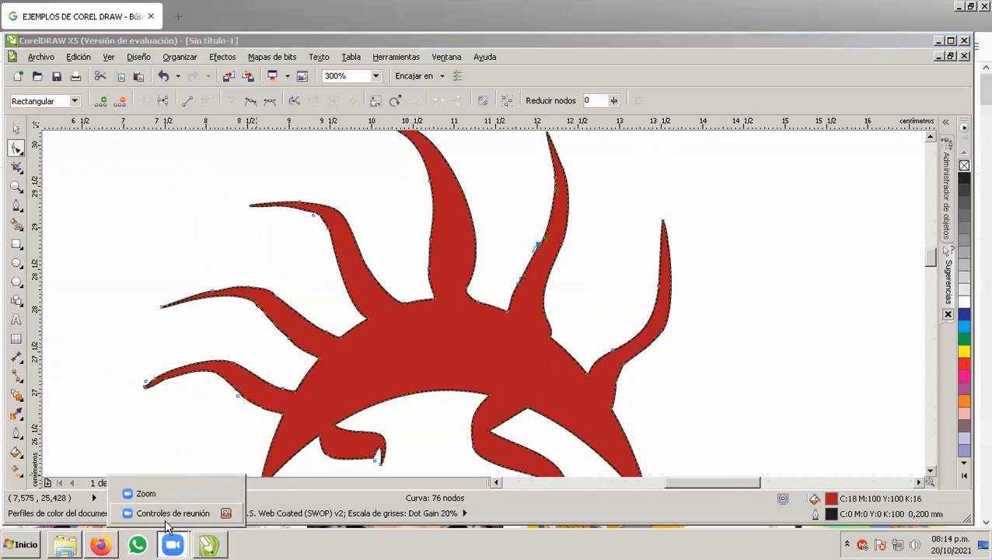
click(196, 515)
click(171, 544)
click(146, 494)
click(182, 540)
click(166, 513)
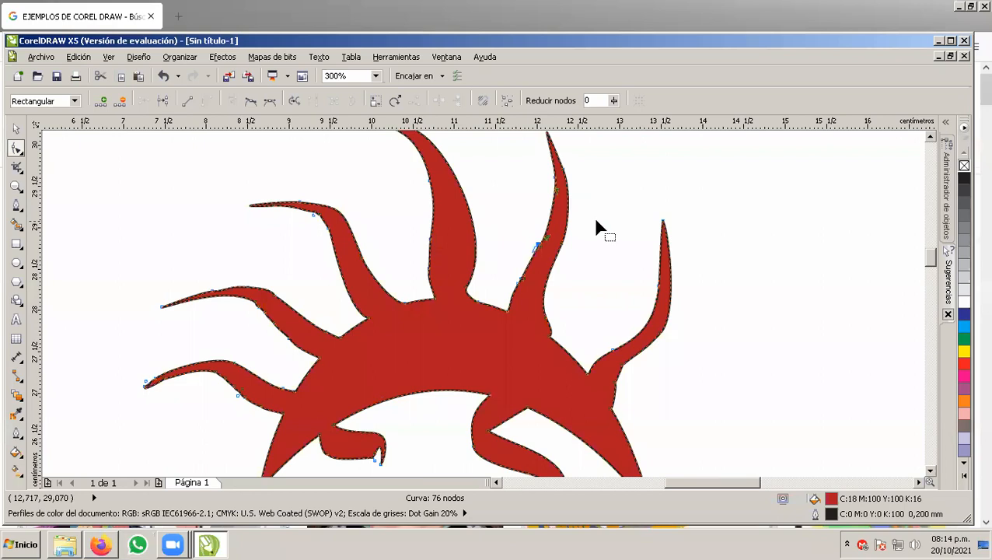
Step: Try the Roughen Brush with a 0.1 cm nib on the outline at the base of the third tentacle, and undo it
click(297, 247)
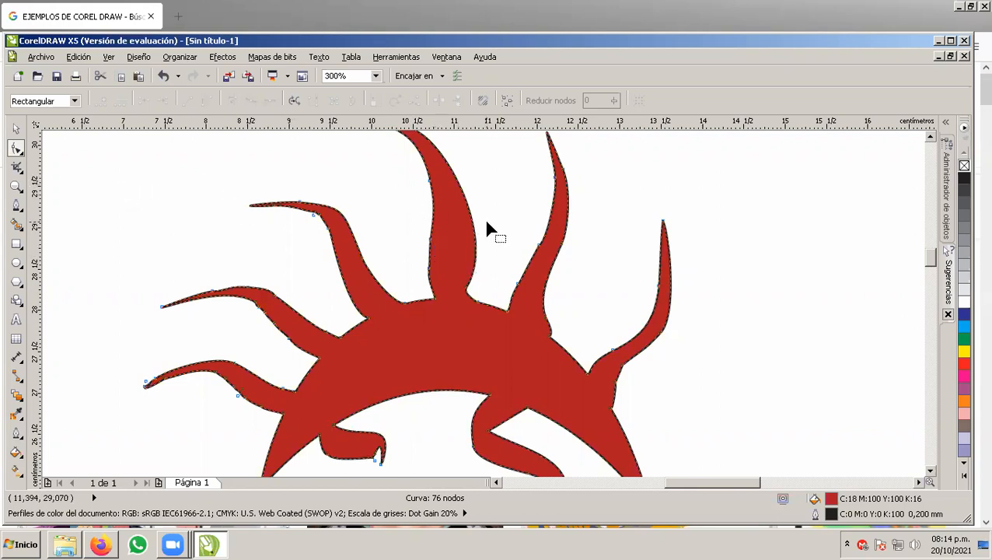
click(19, 152)
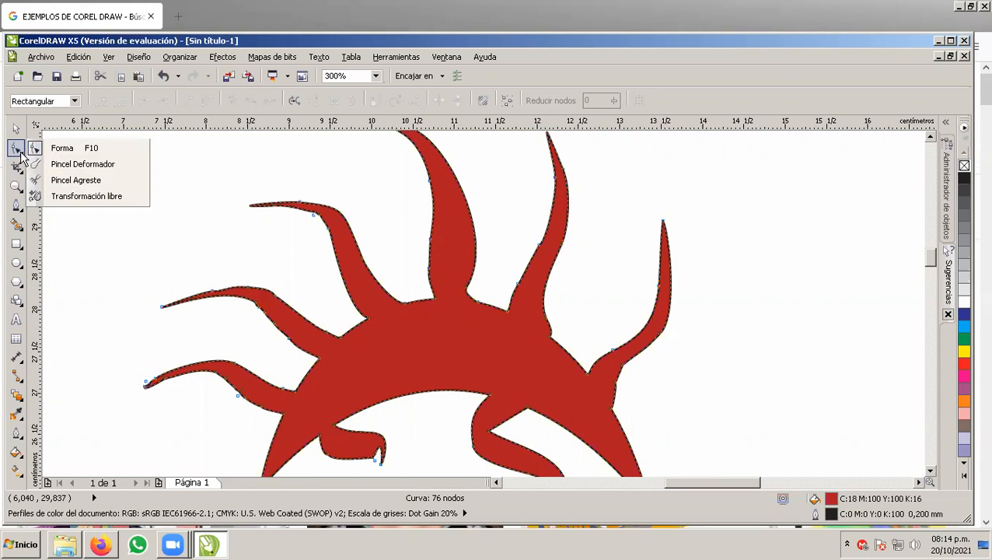
click(81, 183)
drag(392, 301, 384, 287)
scroll(398, 320, up, 2)
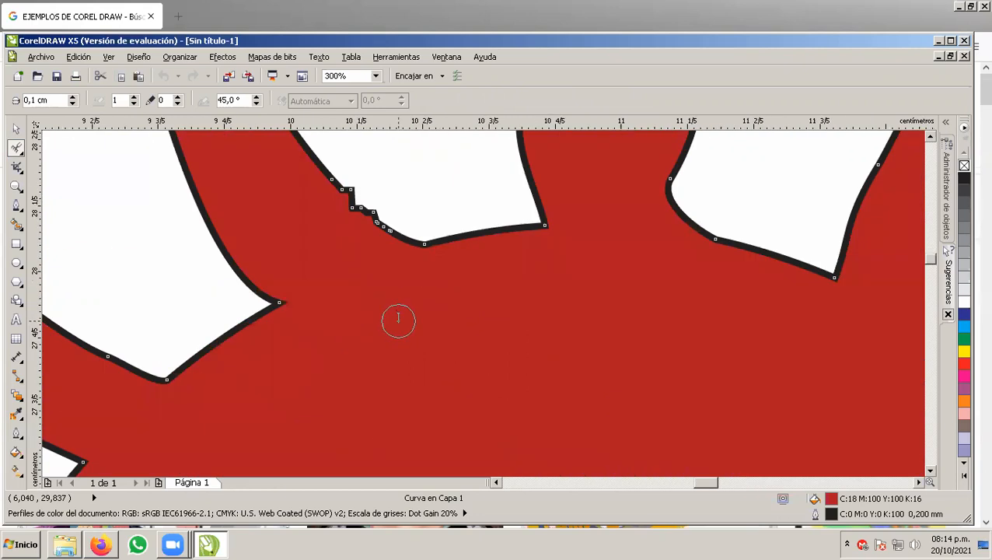
key(ctrl+z)
key(ctrl+z)
Step: Undo the fourth tentacle's node edits and the two tentacles on the crescent's inner edge
scroll(420, 303, down, 3)
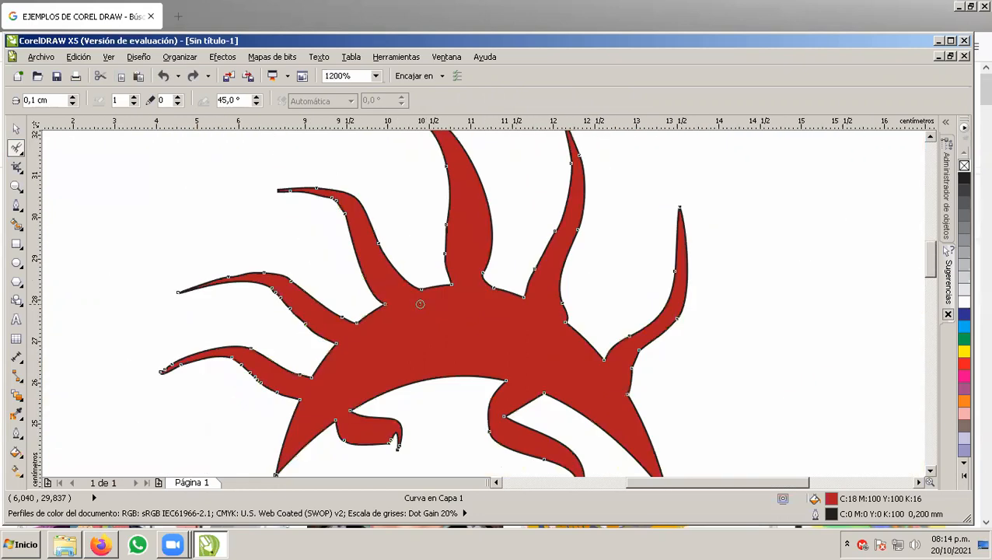
key(ctrl+z)
key(ctrl+z)
key(ctrl+z)
key(ctrl+z)
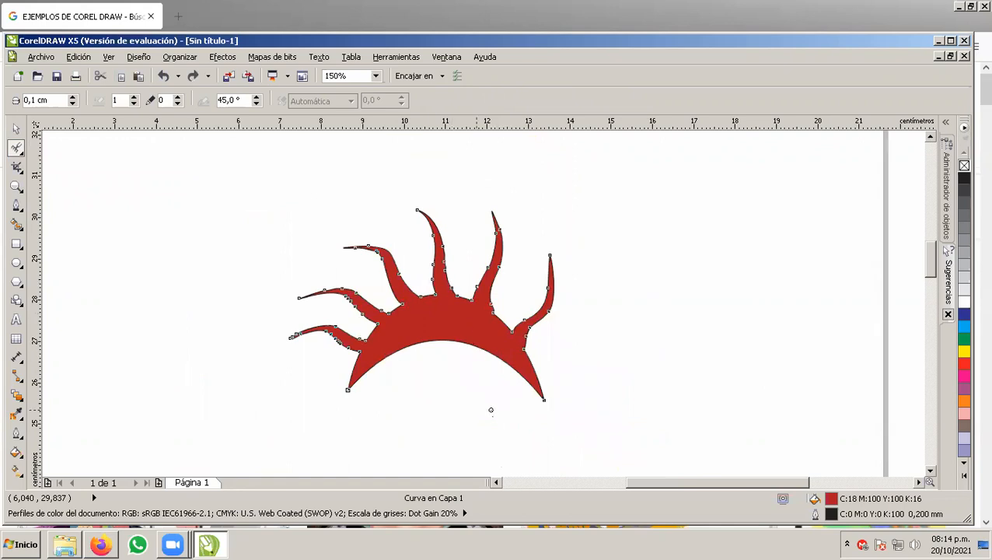
Step: Set the Roughen Brush nib size to 0.5 cm and try short strokes on the left part of the inner edge, undoing them
scroll(490, 410, up, 2)
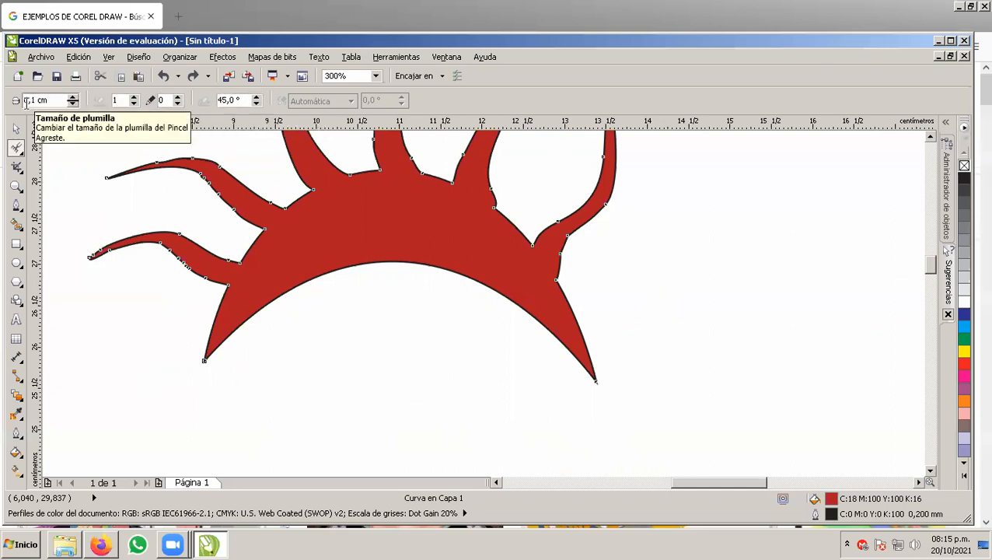
click(72, 97)
click(73, 97)
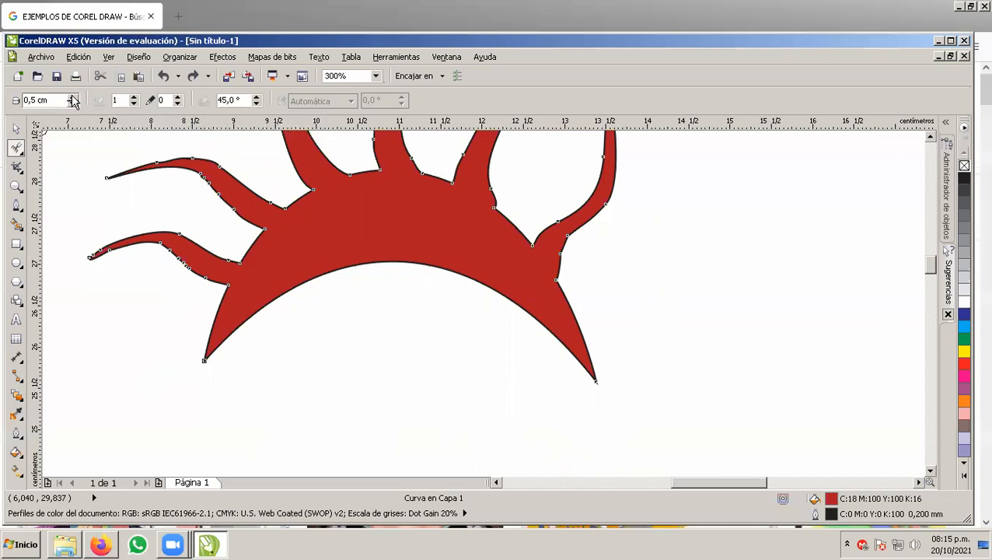
drag(323, 269, 294, 298)
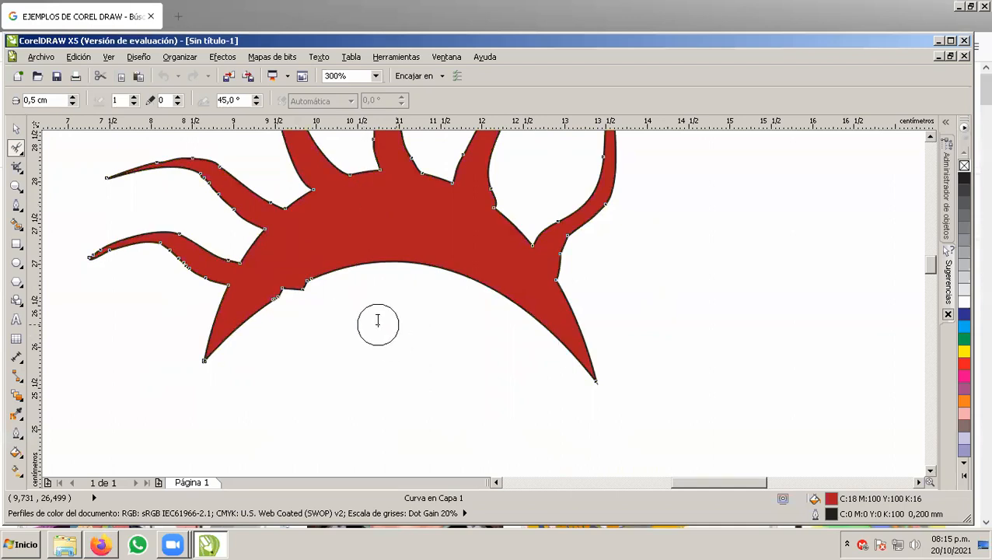
key(ctrl+z)
drag(301, 255, 299, 312)
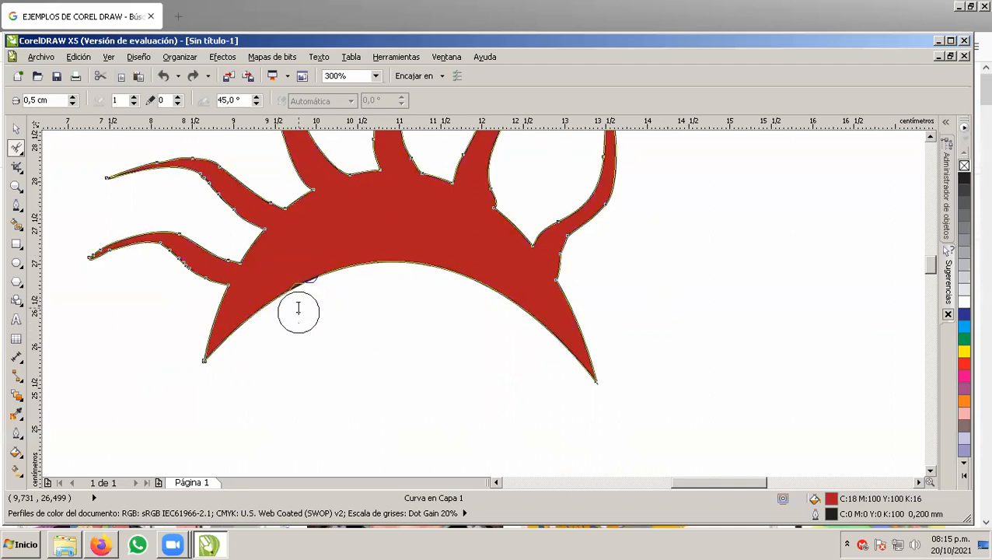
key(ctrl+z)
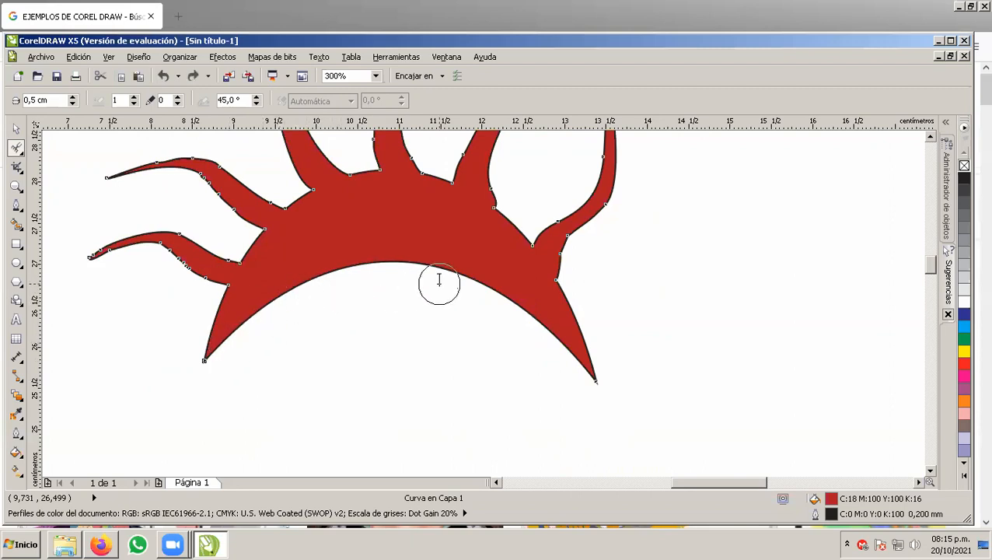
Step: Try roughening the crescent's whole inner edge and a shorter stretch from its middle, undoing both strokes
mouse_move(243, 327)
mouse_down()
mouse_move(318, 286)
mouse_move(441, 272)
mouse_move(524, 310)
mouse_move(568, 358)
mouse_move(610, 366)
mouse_up()
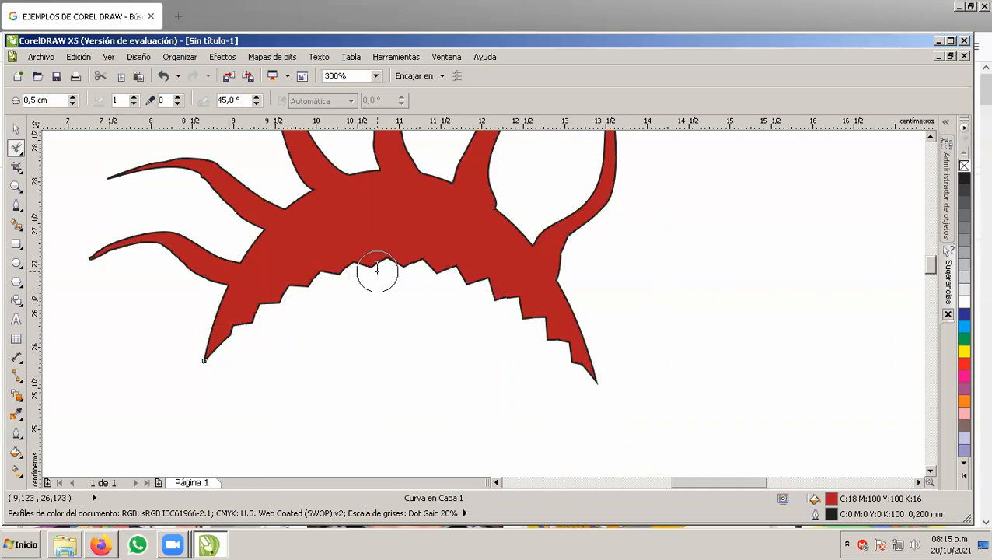
key(ctrl+z)
mouse_move(377, 271)
mouse_down()
mouse_move(337, 266)
mouse_move(482, 266)
mouse_move(506, 289)
mouse_up()
key(ctrl+z)
Step: Roughen the middle of the crescent's inner edge with several strokes and undo the most recent ones
mouse_move(394, 270)
mouse_down()
mouse_move(449, 261)
mouse_move(377, 263)
mouse_move(496, 255)
mouse_move(363, 266)
mouse_move(463, 258)
mouse_move(290, 245)
mouse_move(441, 248)
mouse_move(323, 256)
mouse_move(438, 251)
mouse_move(407, 235)
mouse_move(282, 264)
mouse_move(313, 244)
mouse_move(491, 276)
mouse_move(237, 256)
mouse_move(258, 305)
mouse_move(492, 276)
mouse_up()
mouse_move(314, 259)
mouse_down()
mouse_move(522, 282)
mouse_move(323, 265)
mouse_move(291, 283)
mouse_move(418, 263)
mouse_move(489, 276)
mouse_move(370, 252)
mouse_move(297, 254)
mouse_move(486, 261)
mouse_move(511, 271)
mouse_move(376, 241)
mouse_move(249, 275)
mouse_move(390, 265)
mouse_move(490, 274)
mouse_move(531, 300)
mouse_move(533, 323)
mouse_up()
key(ctrl+z)
key(ctrl+z)
key(ctrl+z)
key(ctrl+z)
key(ctrl+z)
key(ctrl+z)
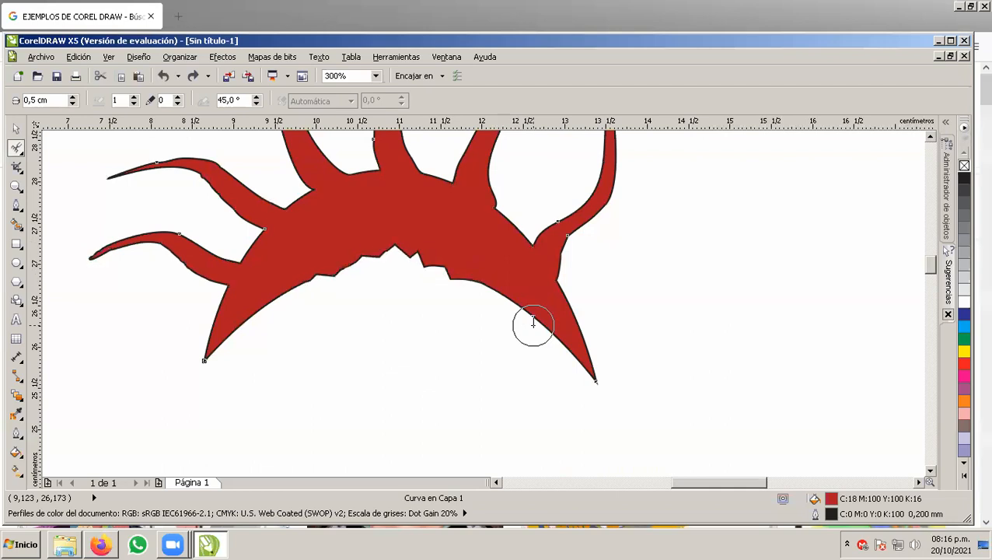
key(ctrl+z)
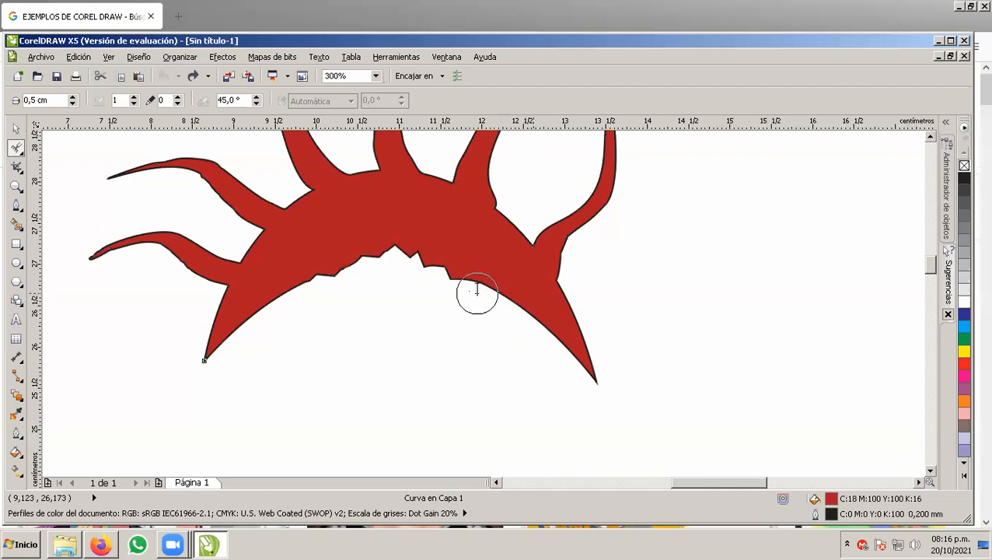
Step: Set the Roughen Brush spike frequency to 6 and try it along the inner edge and right tip, undoing the stroke
click(134, 98)
click(134, 98)
click(134, 98)
mouse_move(342, 269)
mouse_down()
mouse_move(219, 342)
mouse_move(269, 304)
mouse_move(444, 255)
mouse_move(535, 291)
mouse_move(574, 362)
mouse_up()
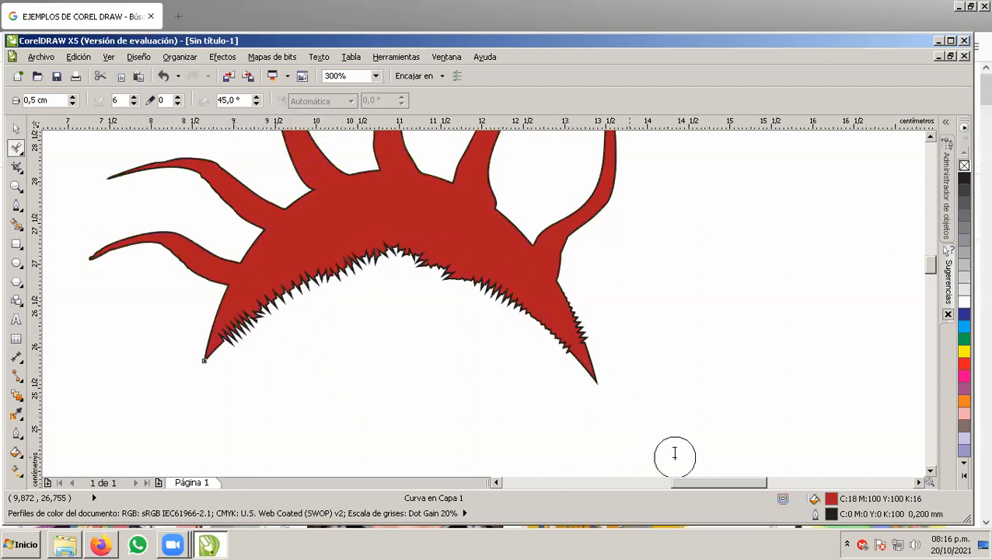
key(ctrl+z)
Step: Try roughening the inner edge from the right tip to the left tip, examine the spikes up close, and undo the stroke
mouse_move(554, 328)
mouse_down()
mouse_move(515, 298)
mouse_move(412, 257)
mouse_move(340, 274)
mouse_move(221, 342)
mouse_up()
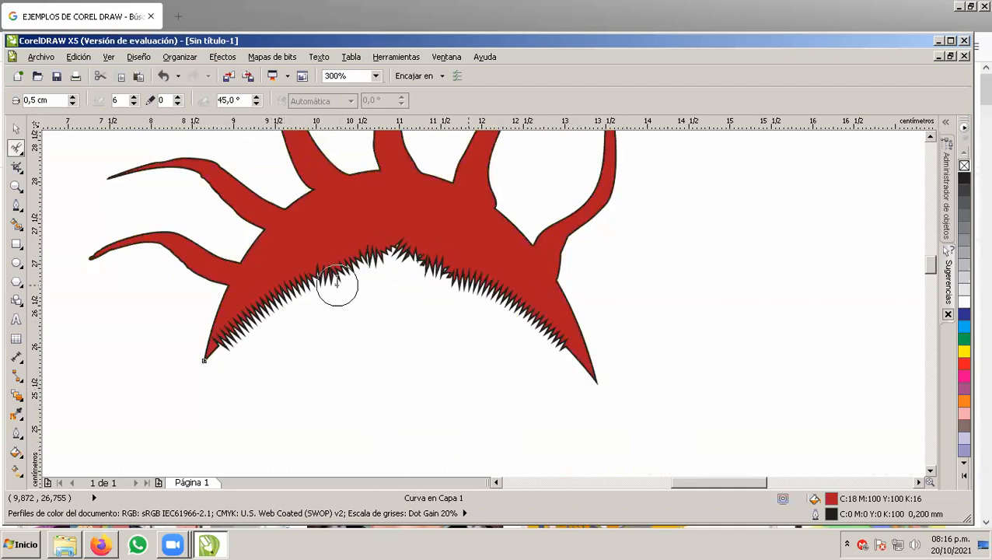
scroll(332, 282, up, 3)
scroll(472, 314, down, 2)
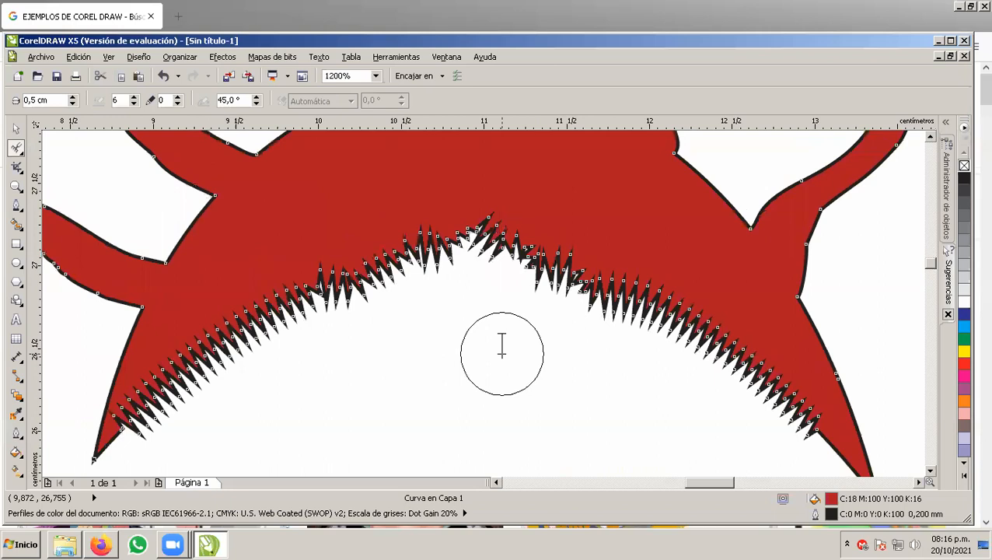
key(ctrl+z)
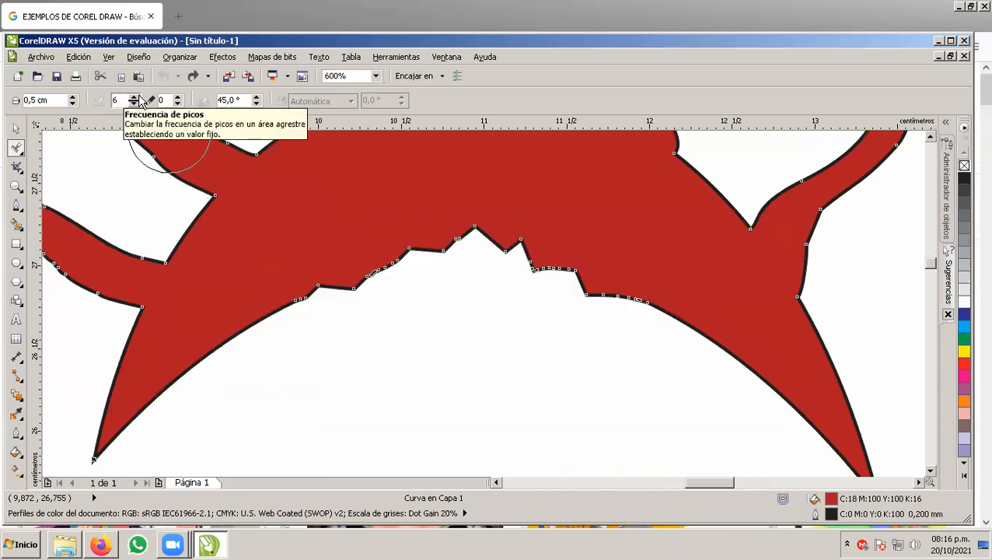
Step: Set the Roughen Brush spike frequency to 2, try it along the left half of the inner edge, and undo the strokes
click(133, 103)
click(133, 103)
click(132, 103)
click(133, 103)
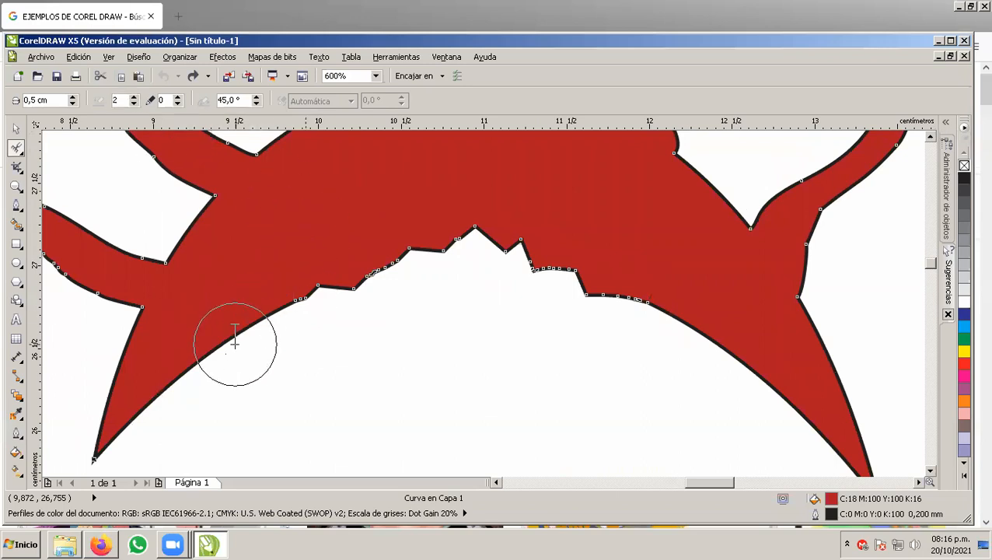
drag(235, 342, 536, 228)
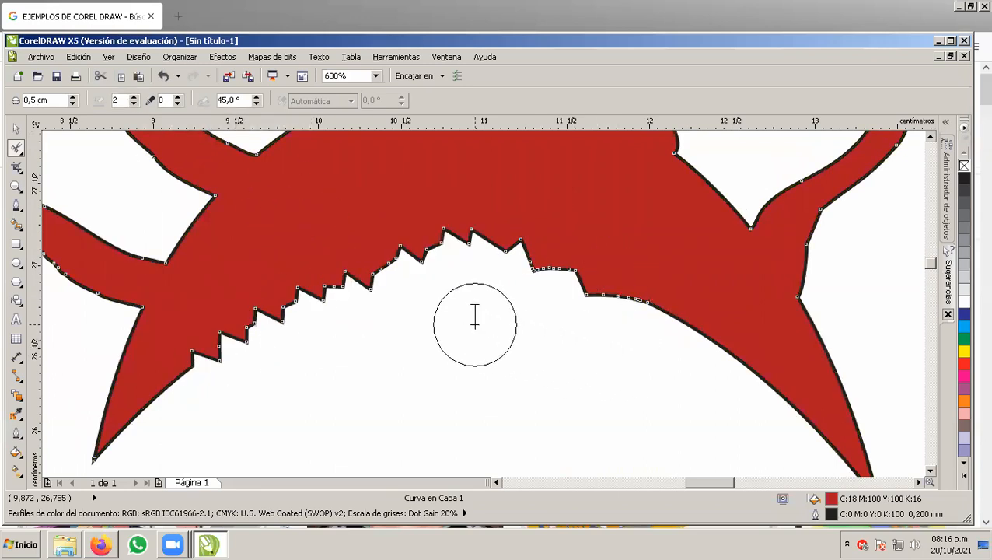
key(ctrl+z)
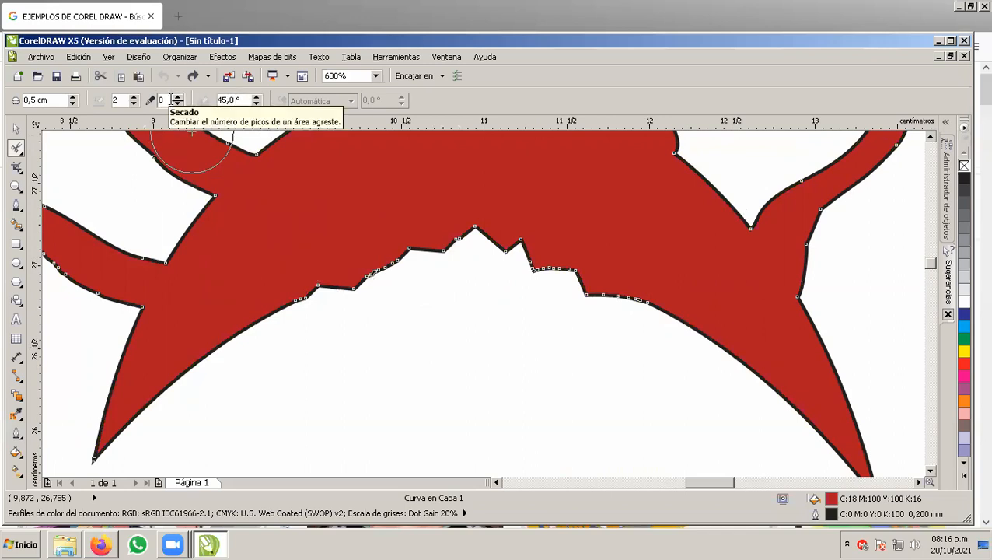
mouse_move(487, 303)
mouse_down()
mouse_move(354, 210)
mouse_move(489, 392)
mouse_up()
key(ctrl+z)
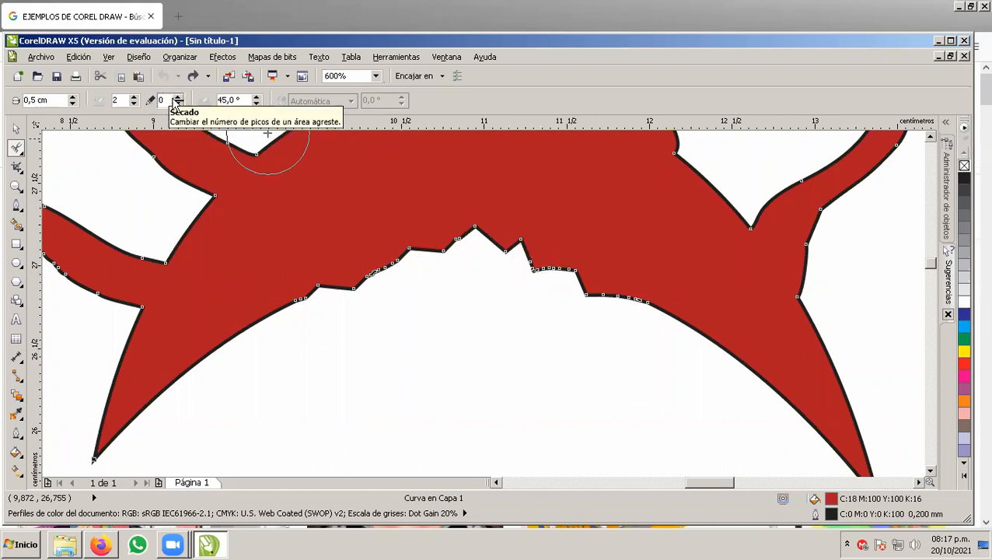
Step: Set the spike frequency to 3 and drying to 5, try the brush on the crescent, and undo the strokes
click(133, 97)
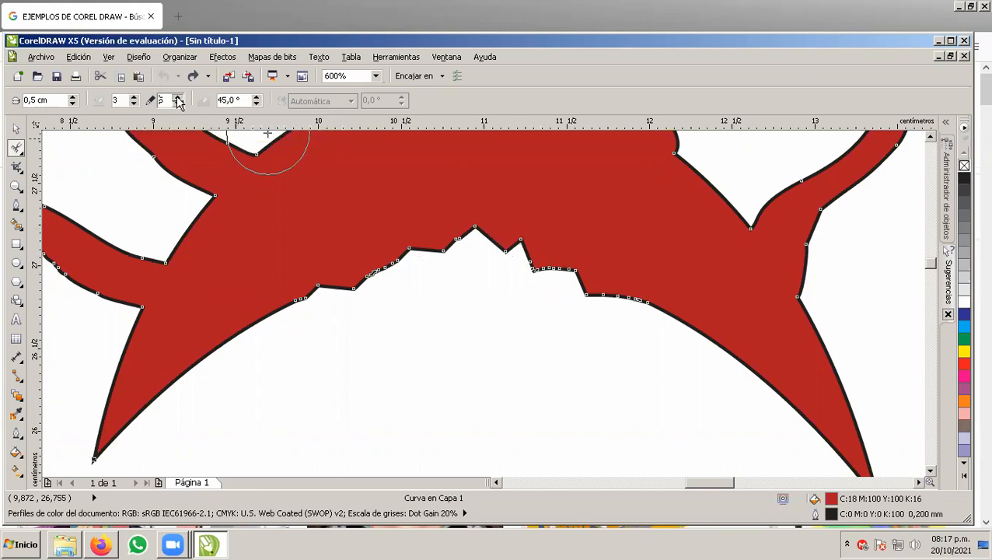
drag(281, 224, 276, 405)
mouse_move(483, 294)
mouse_down()
mouse_move(396, 301)
mouse_move(233, 345)
mouse_move(201, 368)
mouse_move(385, 251)
mouse_move(475, 266)
mouse_up()
key(ctrl+z)
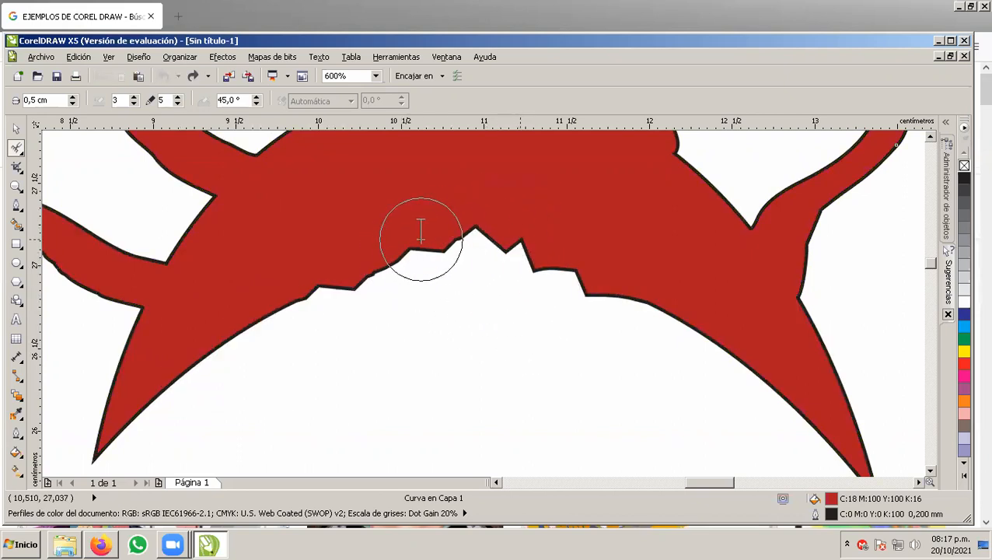
Step: Try roughening several stretches of the inner edge between its middle and the right tip, undoing every stroke
scroll(439, 255, down, 1)
mouse_move(440, 255)
mouse_down()
mouse_move(519, 253)
mouse_move(673, 309)
mouse_move(777, 388)
mouse_up()
key(ctrl+z)
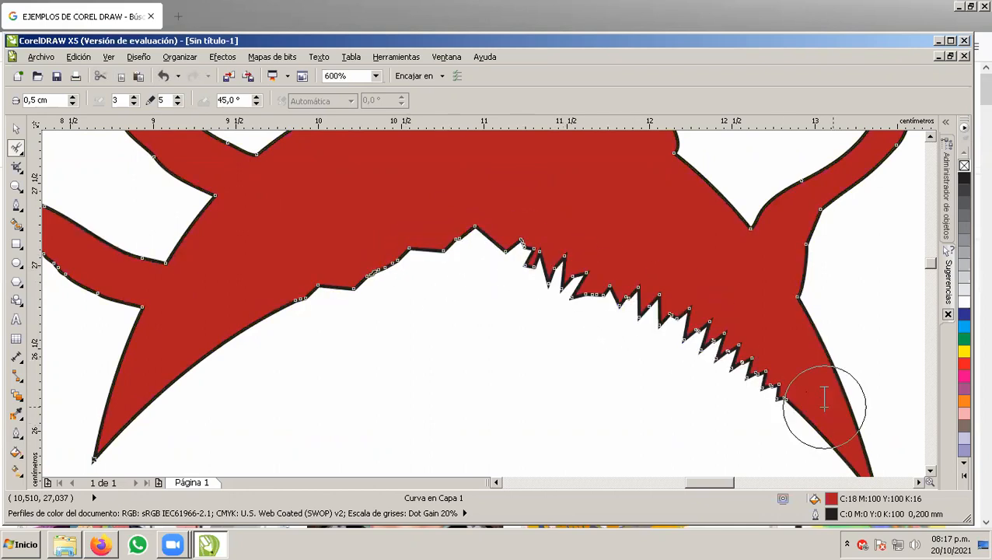
key(ctrl+z)
mouse_move(725, 311)
mouse_down()
mouse_move(677, 435)
mouse_move(742, 373)
mouse_move(729, 343)
mouse_move(766, 395)
mouse_up()
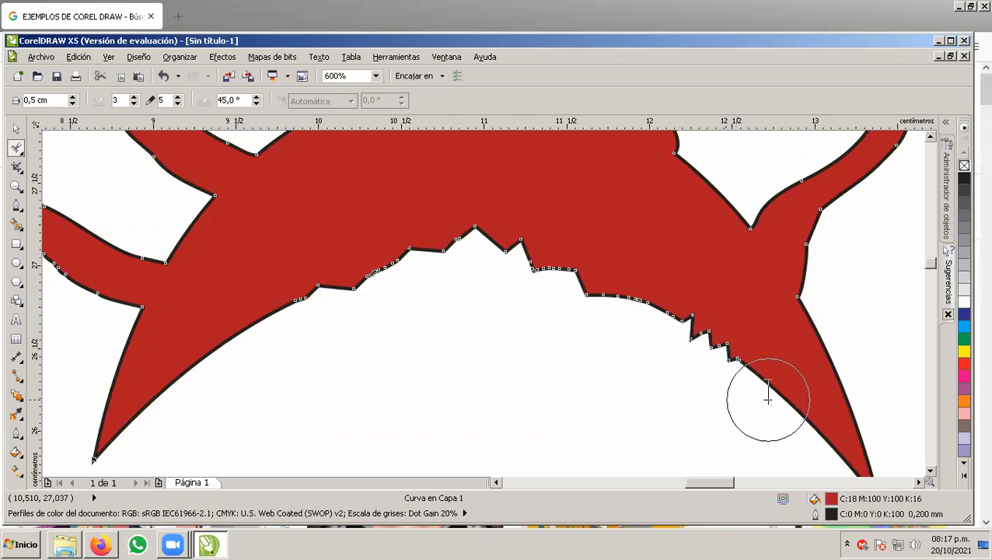
key(ctrl+z)
drag(673, 311, 746, 345)
key(ctrl+z)
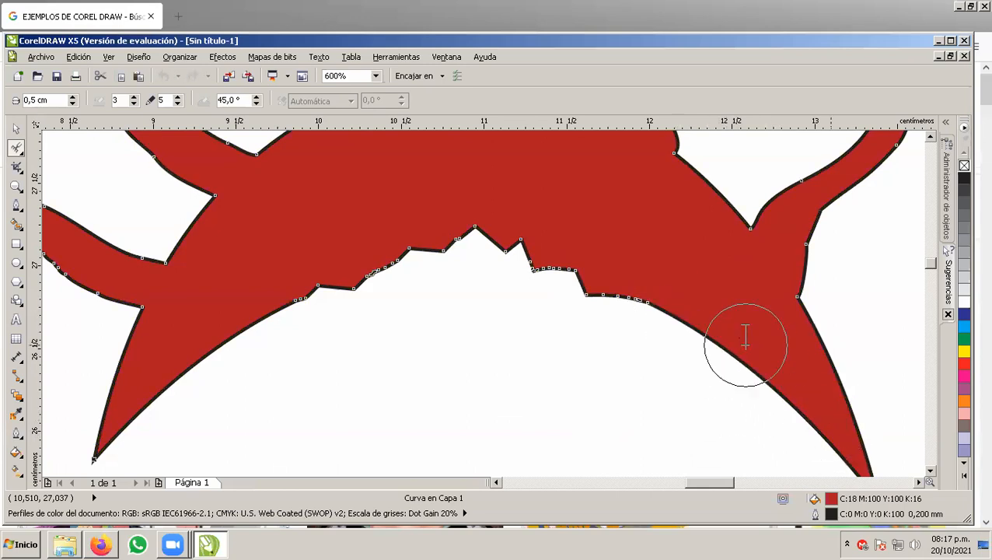
click(703, 324)
key(ctrl+z)
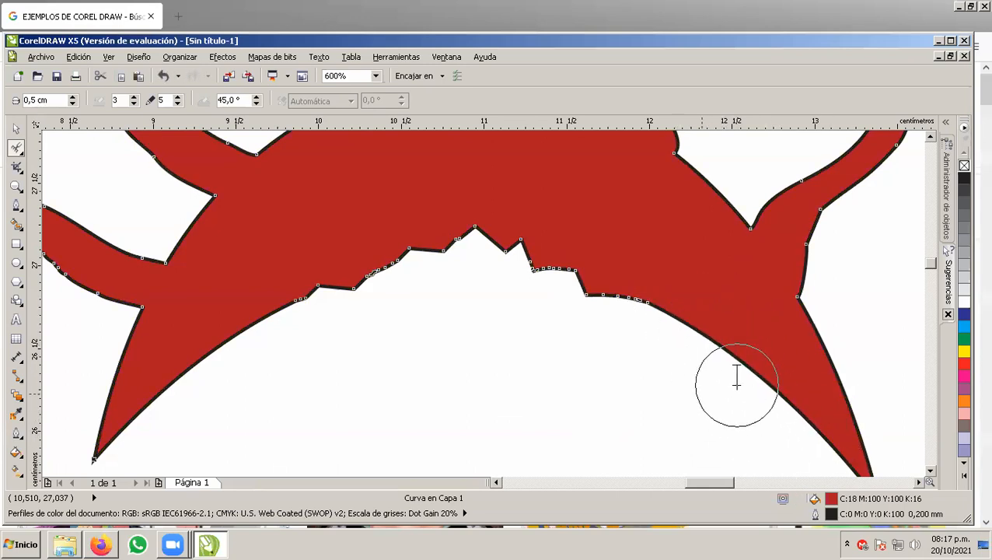
Step: Set the brush tilt to 10° and try it on the left and right halves of the inner edge, undoing the strokes
double_click(229, 101)
text(10)
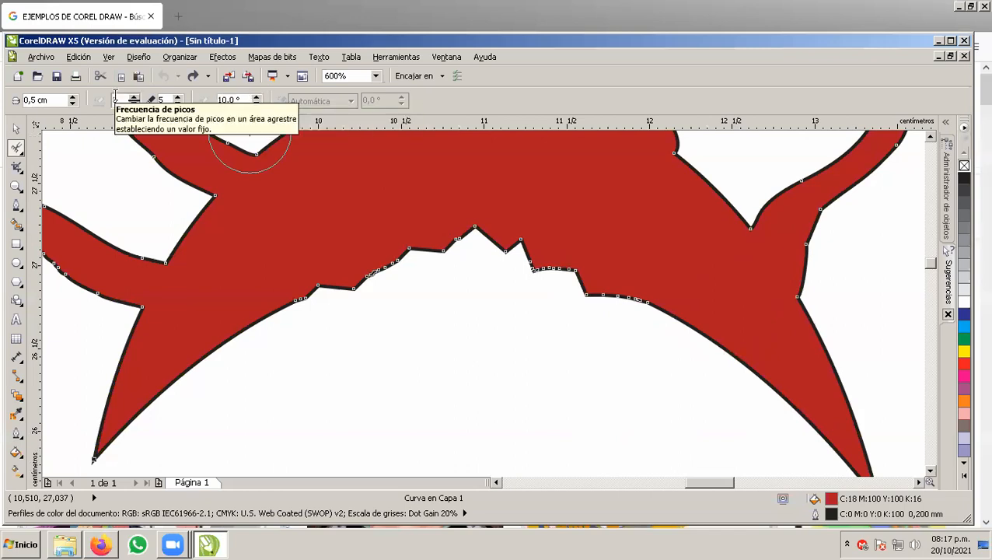
key(Return)
mouse_move(261, 339)
mouse_down()
mouse_move(325, 280)
mouse_move(412, 260)
mouse_up()
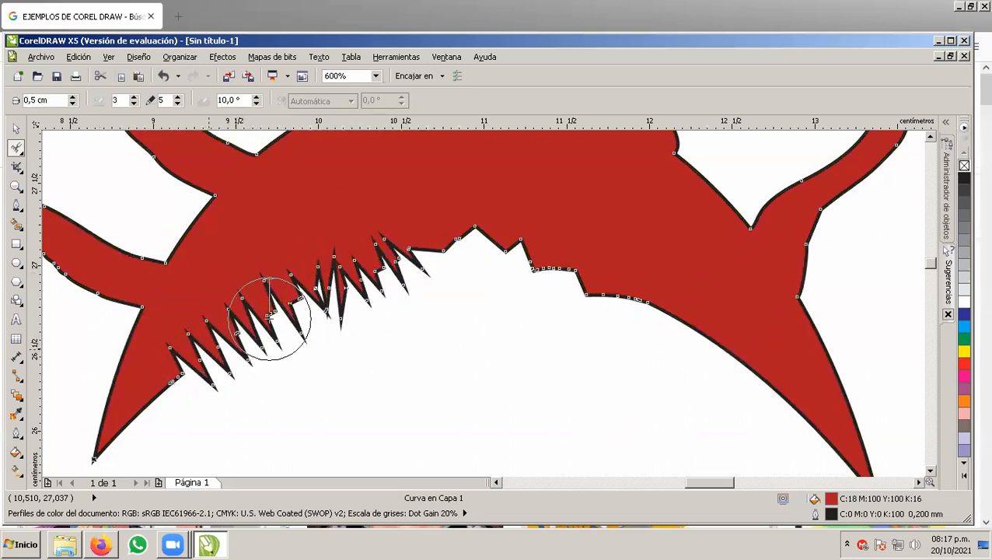
key(ctrl+z)
key(ctrl+z)
drag(396, 240, 430, 296)
key(ctrl+z)
key(ctrl+z)
mouse_move(618, 296)
mouse_down()
mouse_move(668, 282)
mouse_move(739, 342)
mouse_up()
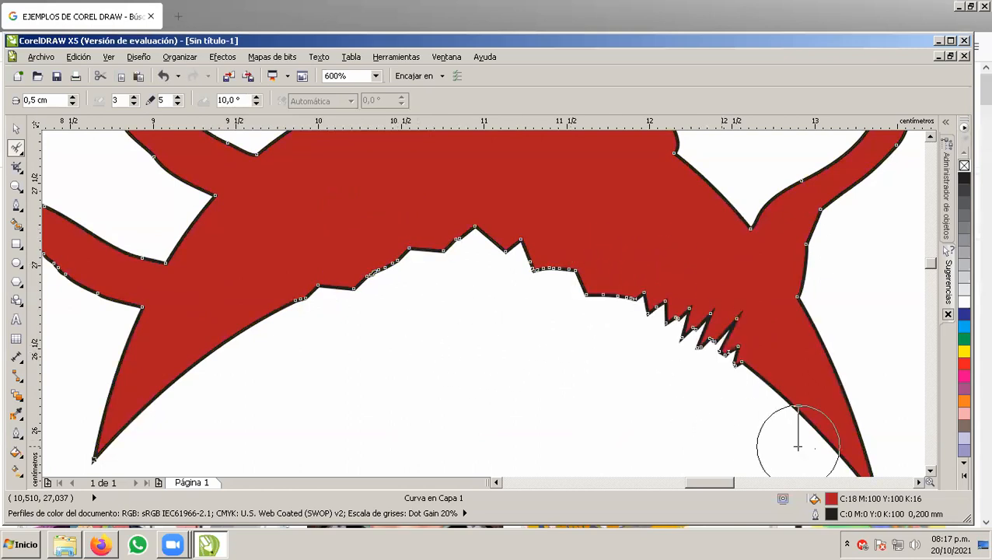
key(ctrl+z)
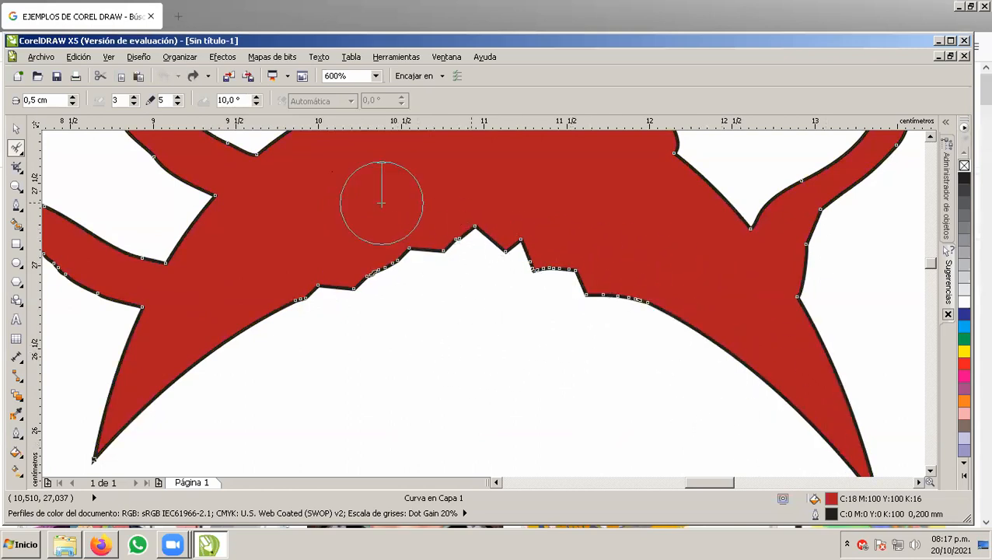
Step: Set the nib size to 1.0 cm and roughen the crescent's inner edge from the left tip to the right tip
scroll(384, 229, down, 1)
scroll(397, 226, down, 2)
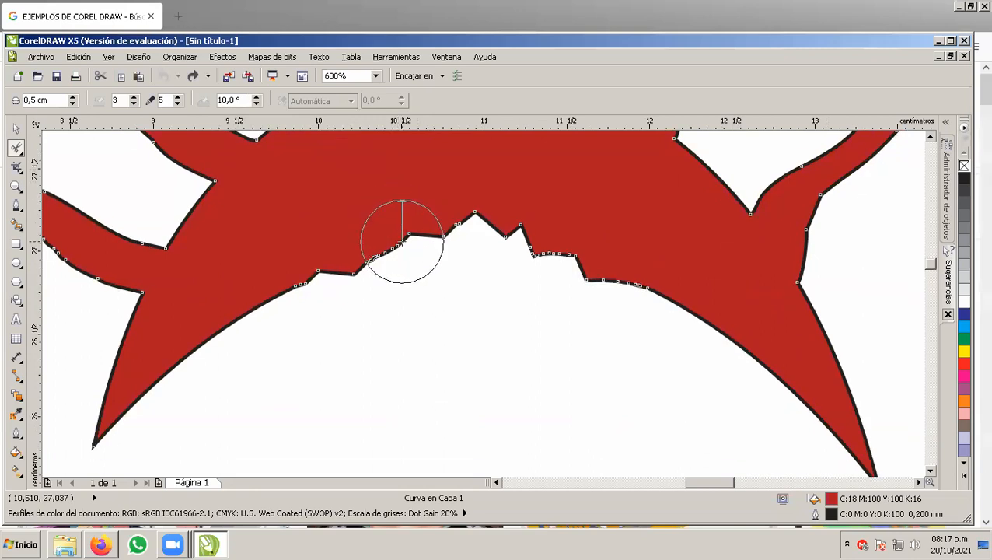
click(72, 98)
click(72, 98)
click(72, 97)
click(72, 97)
click(72, 97)
click(307, 257)
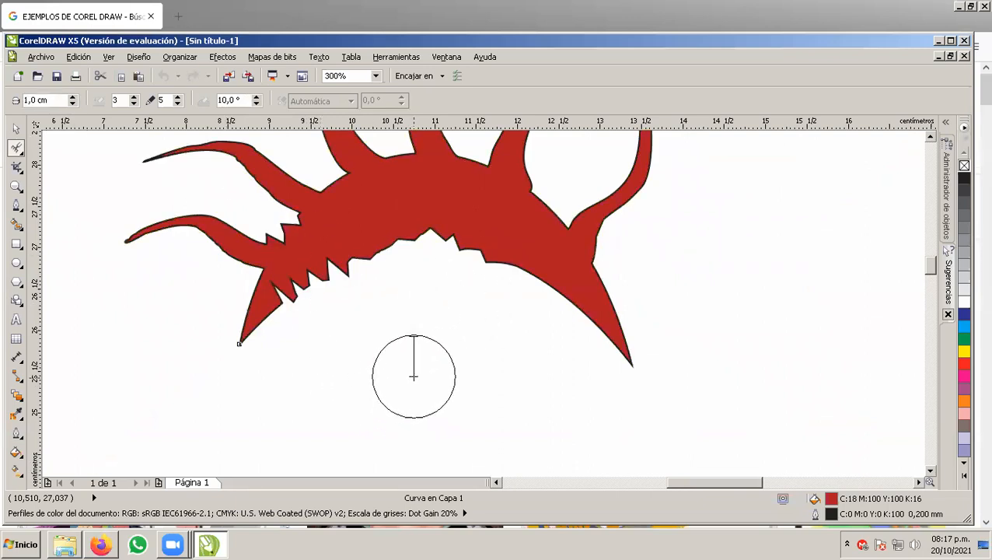
mouse_move(327, 257)
mouse_down()
mouse_move(549, 286)
mouse_move(679, 346)
mouse_move(645, 228)
mouse_move(619, 194)
mouse_move(618, 210)
mouse_up()
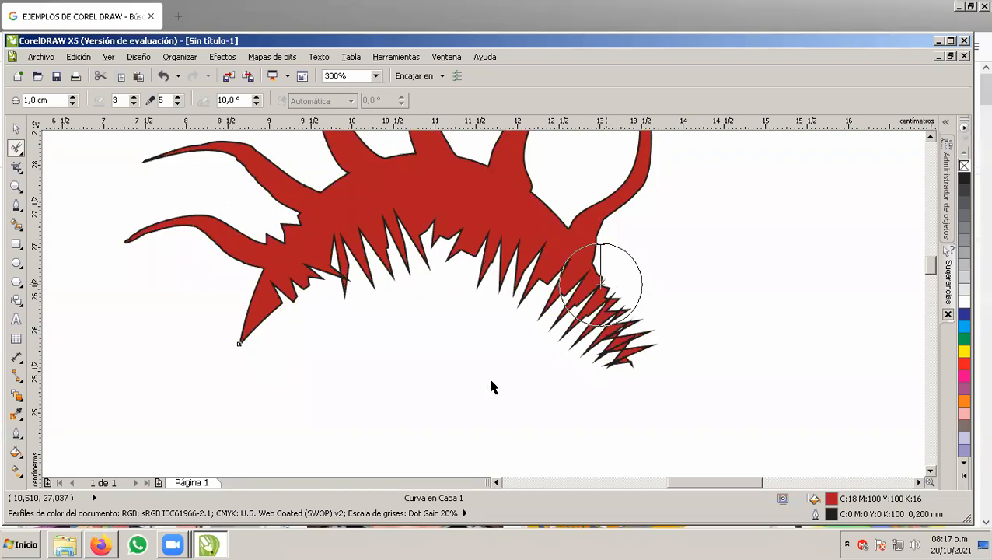
Step: Roughen the crescent's rays with the Roughen Brush, stroking along each from base to tip except the lowest left one
scroll(464, 305, down, 4)
scroll(465, 298, up, 4)
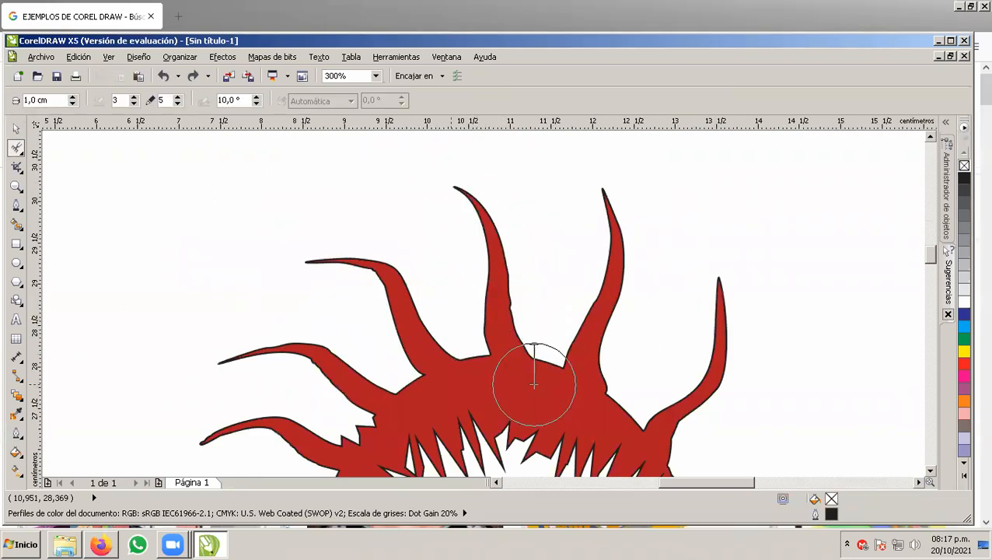
click(15, 130)
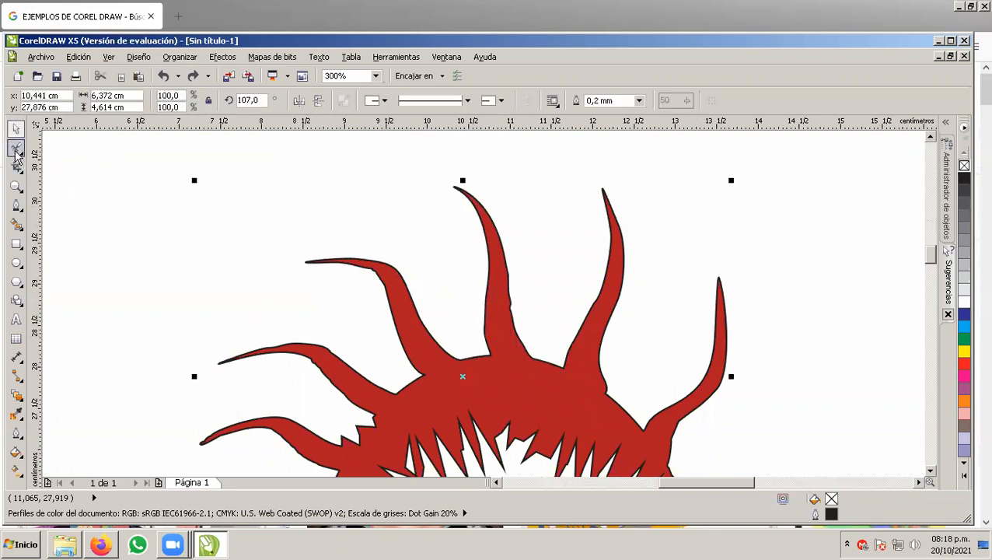
click(17, 148)
mouse_move(500, 332)
mouse_down()
mouse_move(478, 266)
mouse_move(482, 234)
mouse_up()
drag(596, 356, 604, 187)
mouse_move(404, 356)
mouse_down()
mouse_move(381, 310)
mouse_move(373, 260)
mouse_move(297, 246)
mouse_up()
mouse_move(374, 387)
mouse_down()
mouse_move(361, 360)
mouse_move(342, 384)
mouse_up()
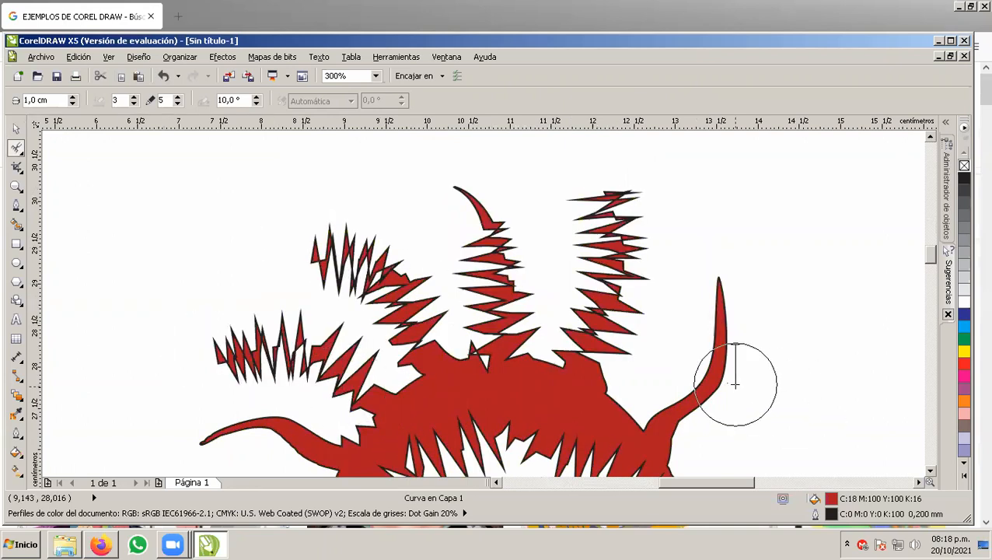
drag(735, 382, 715, 203)
Step: Roughen the lowest left ray and the crescent's outer edge between the rays
scroll(399, 288, down, 2)
drag(374, 334, 317, 335)
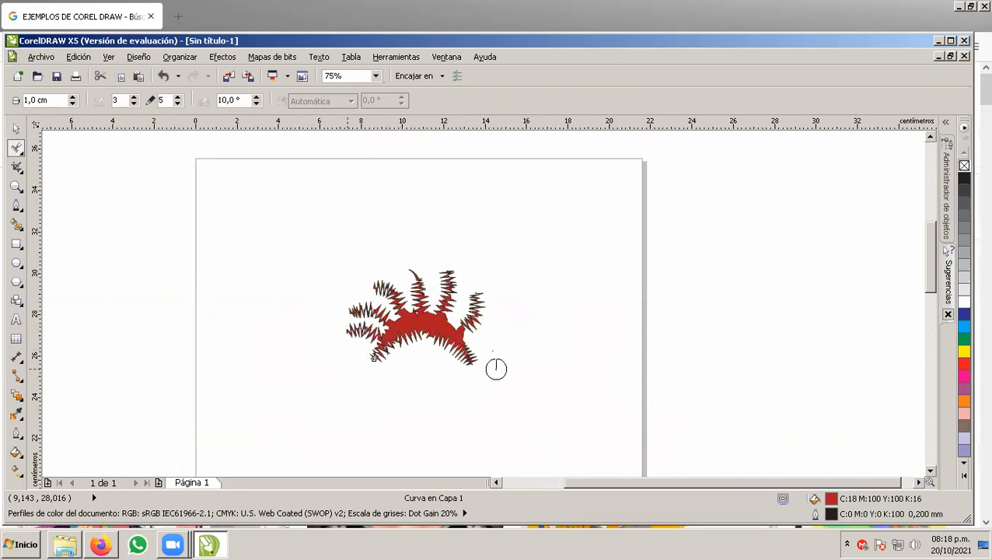
scroll(464, 325, up, 1)
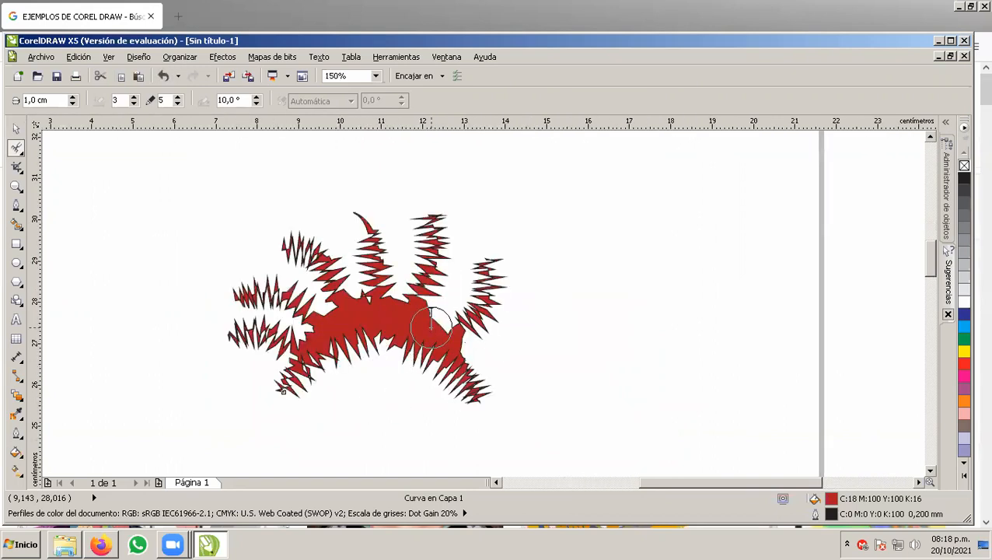
mouse_move(431, 322)
mouse_down()
mouse_move(395, 309)
mouse_move(404, 307)
mouse_move(340, 303)
mouse_move(331, 309)
mouse_move(400, 307)
mouse_move(327, 313)
mouse_up()
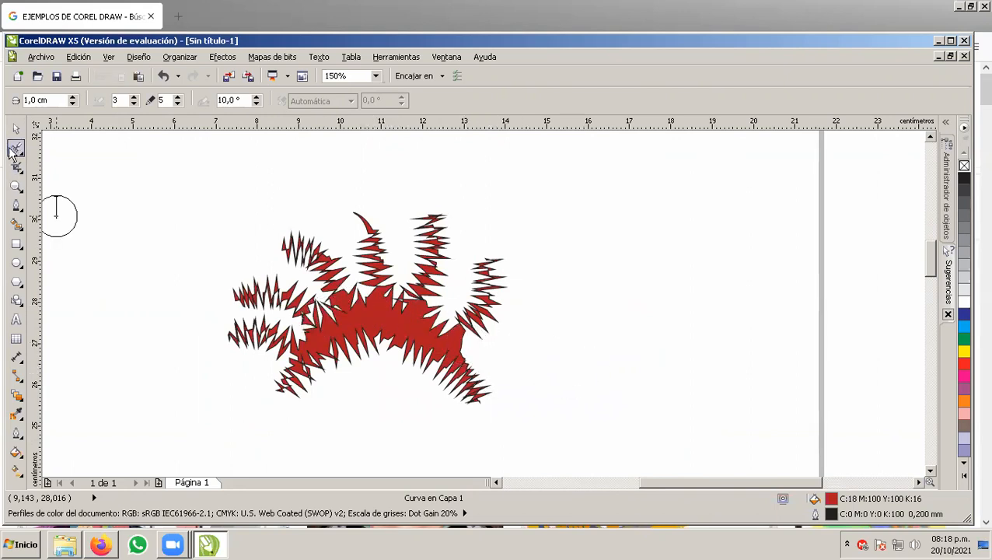
Step: Undo all the large-nib roughening on the rays, outer edge and inner edge, and deselect the crescent
click(21, 131)
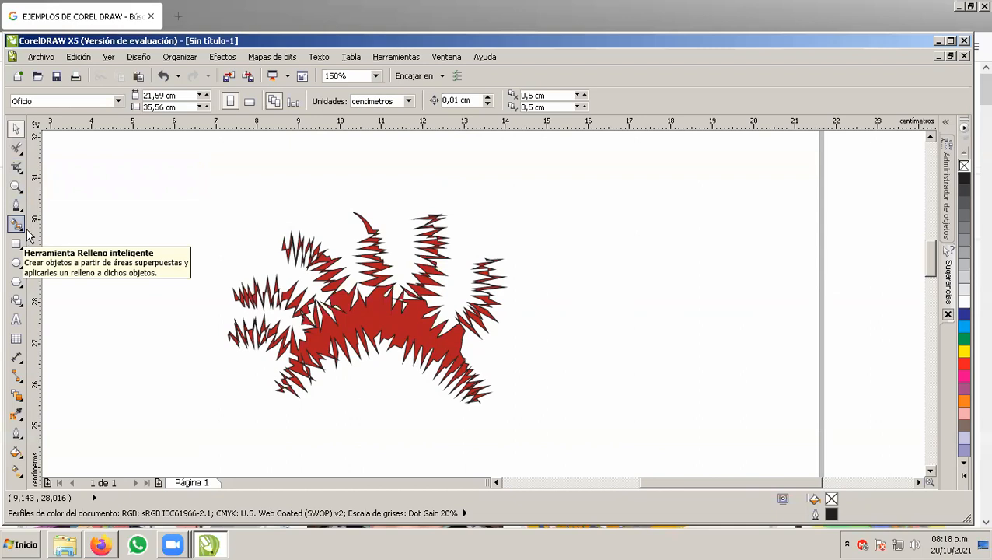
click(16, 128)
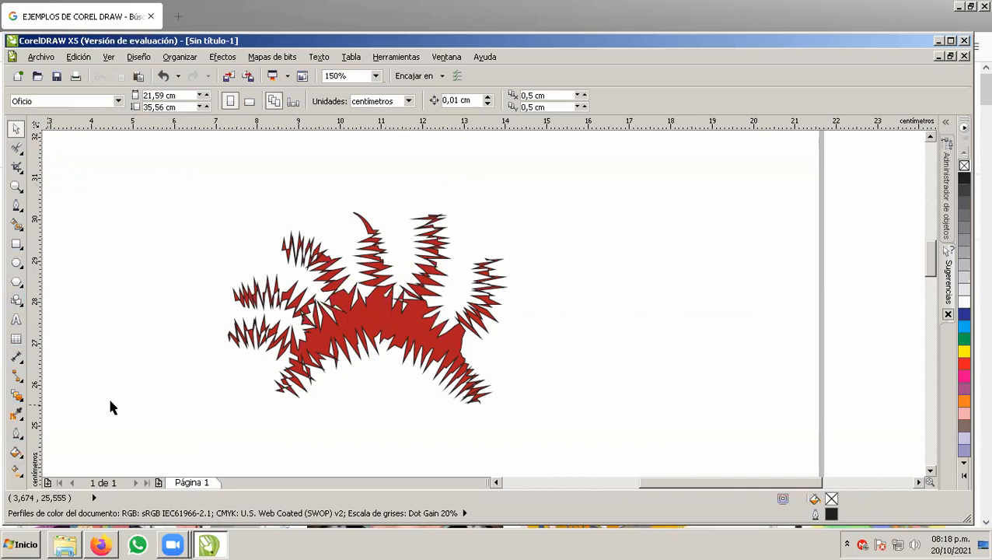
click(398, 316)
key(ctrl+z)
key(ctrl+z)
key(ctrl+z)
key(ctrl+z)
key(ctrl+z)
key(ctrl+z)
key(ctrl+z)
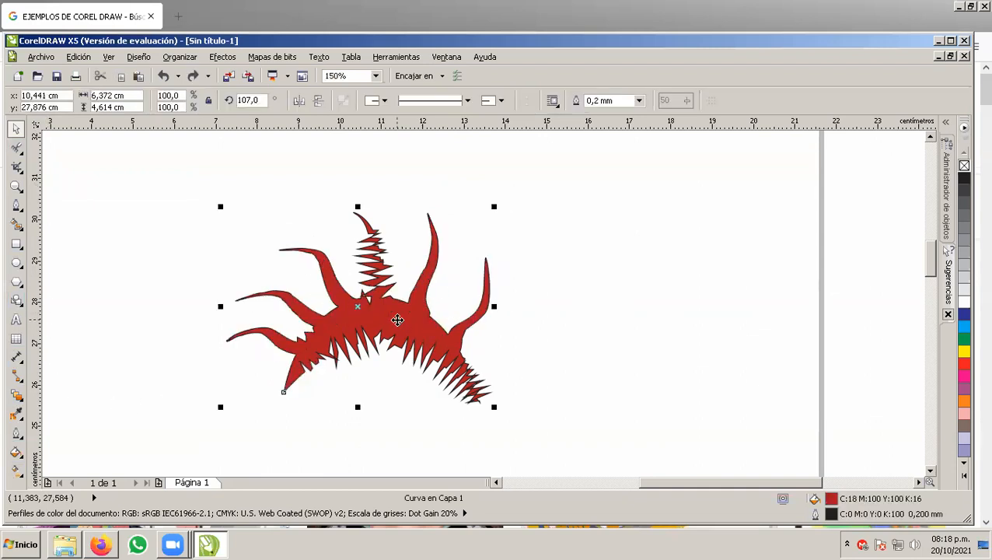
key(ctrl+z)
key(ctrl+z)
key(ctrl+z)
key(ctrl+z)
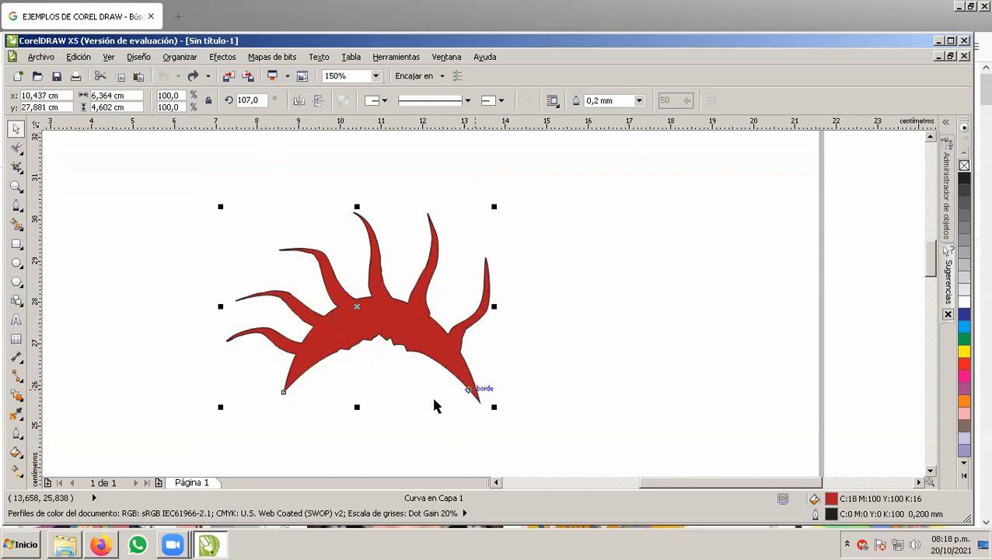
click(379, 410)
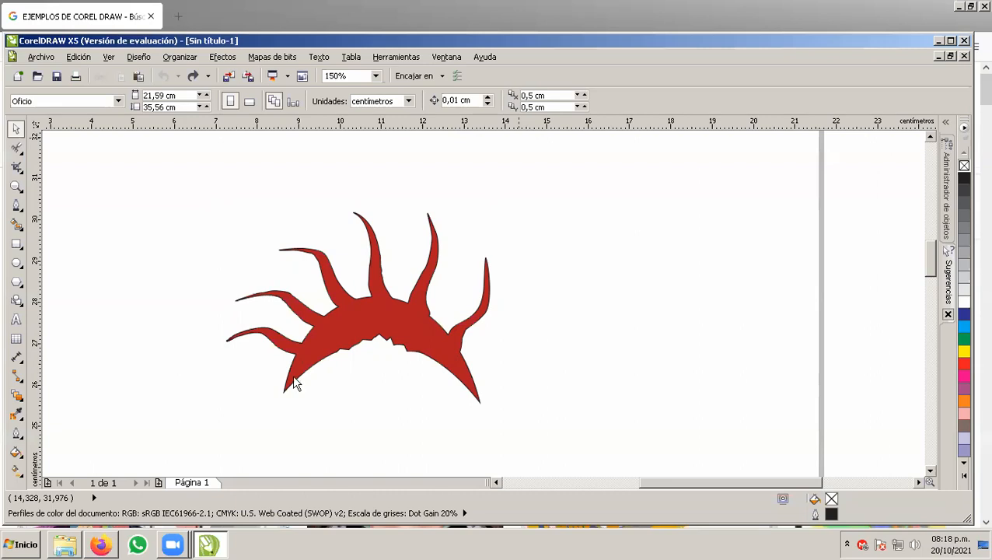
click(173, 544)
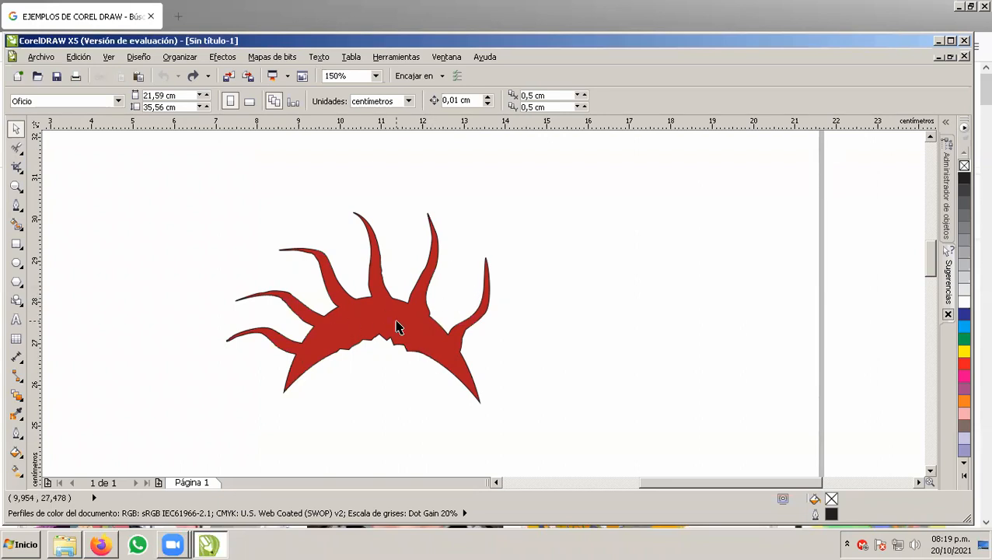
click(396, 327)
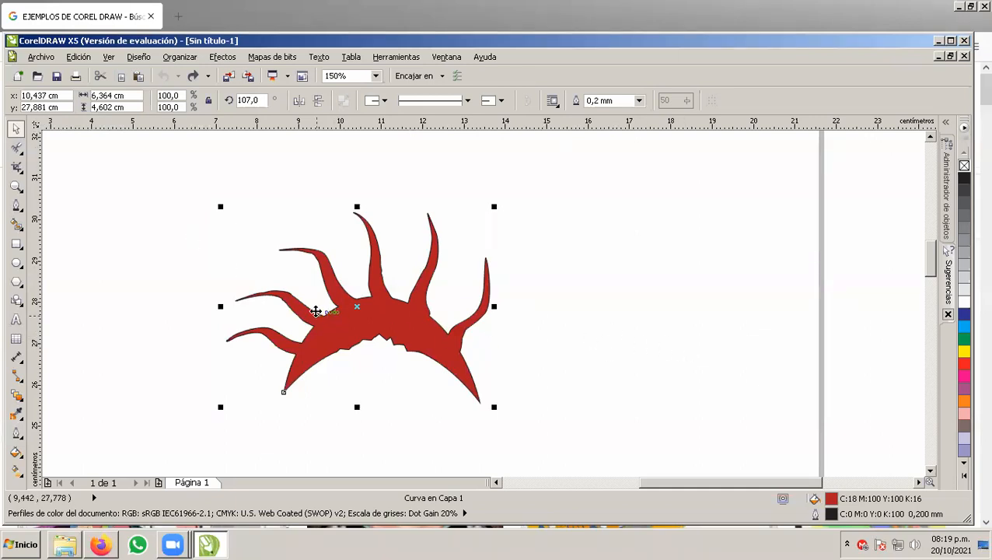
click(587, 262)
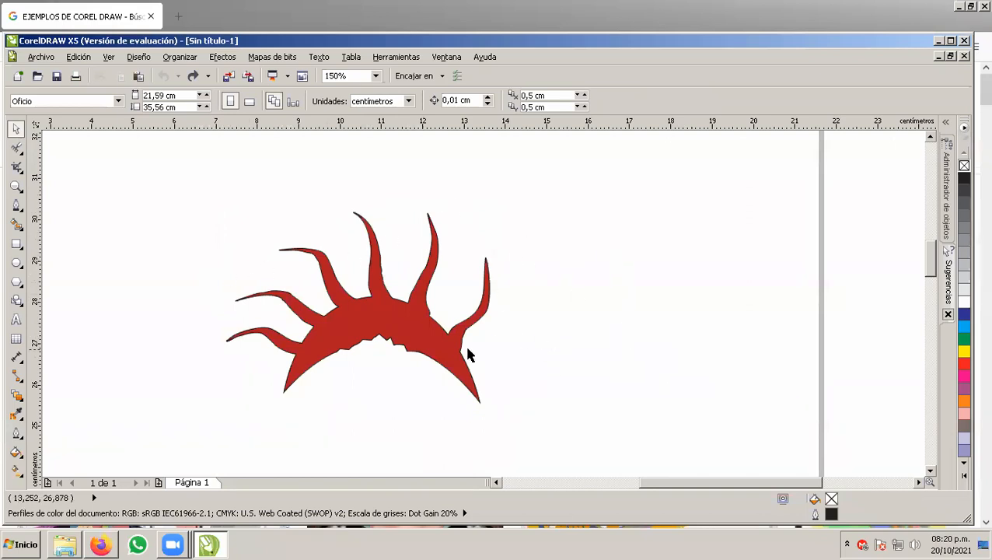
Step: Select the red crescent with its rays
scroll(456, 326, down, 1)
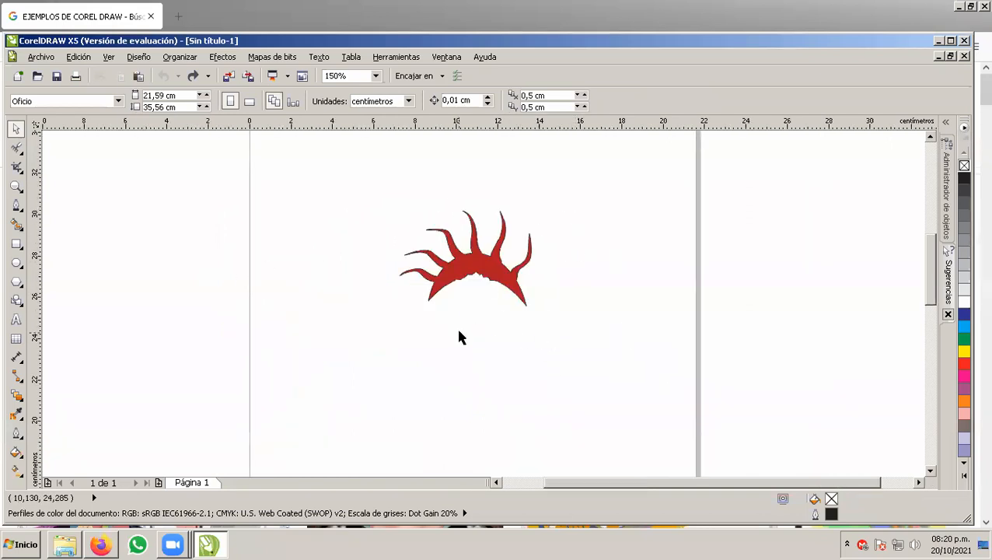
scroll(471, 293, up, 3)
scroll(504, 308, down, 2)
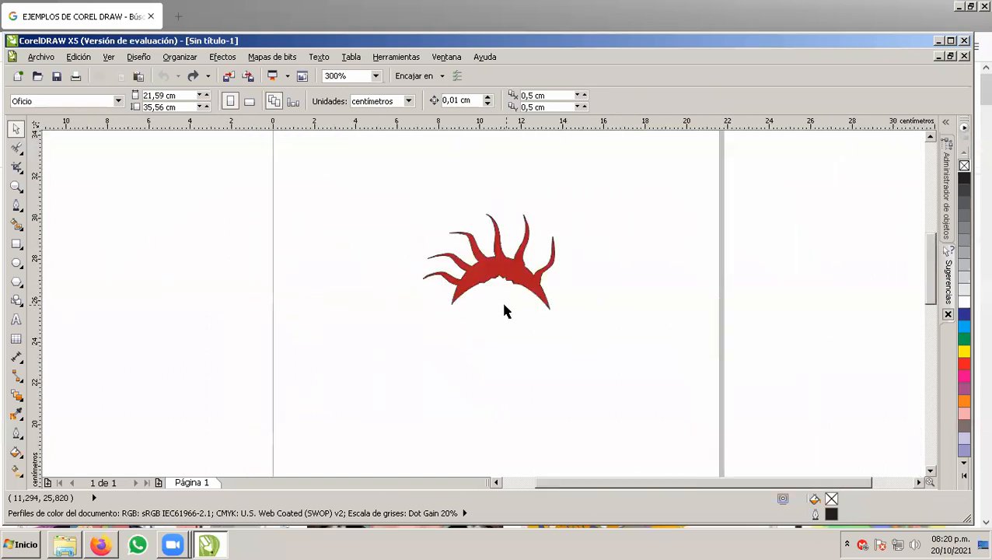
scroll(507, 281, up, 3)
scroll(506, 282, down, 2)
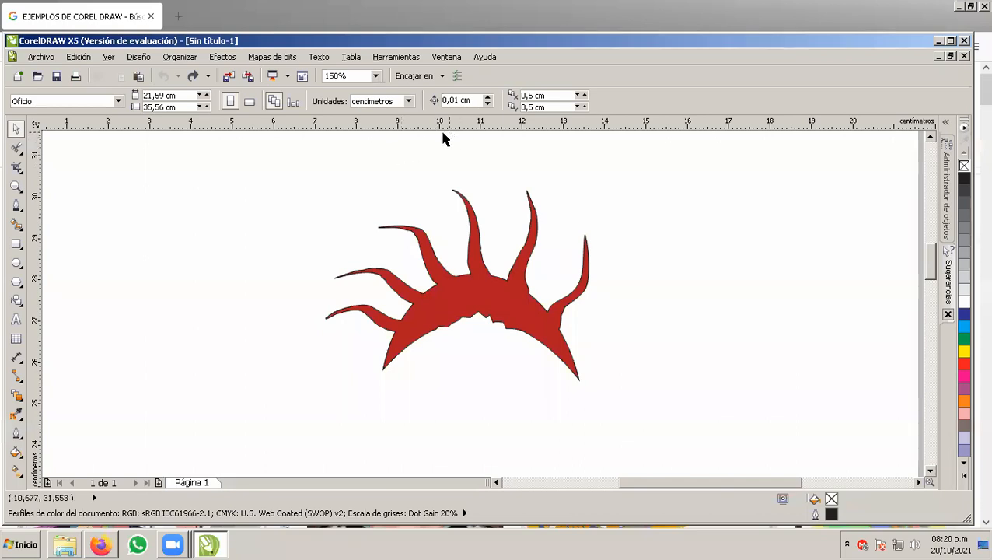
click(489, 289)
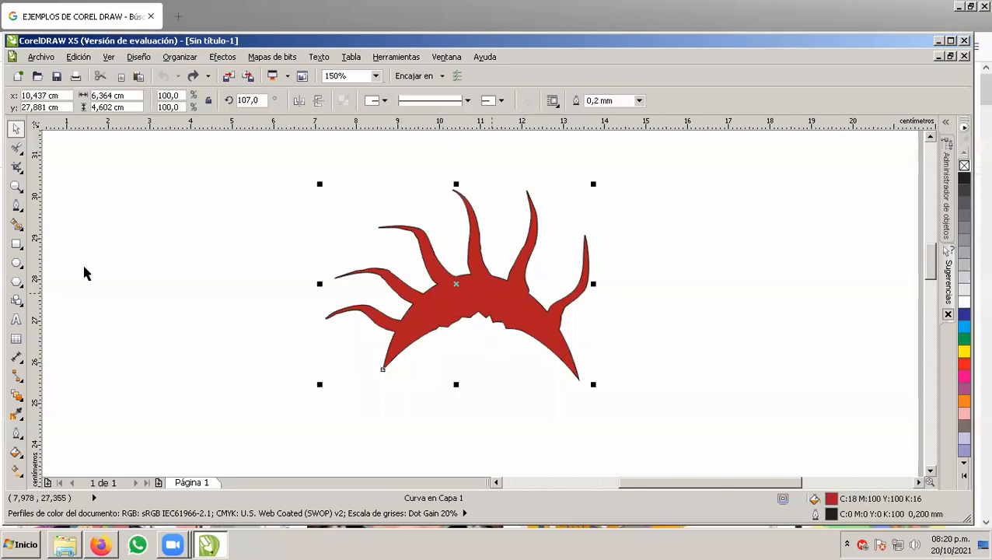
Step: Rotate the red crescent repeatedly with the Free Transform tool's free rotation around different pivot points, ending at about 343.5°
click(14, 150)
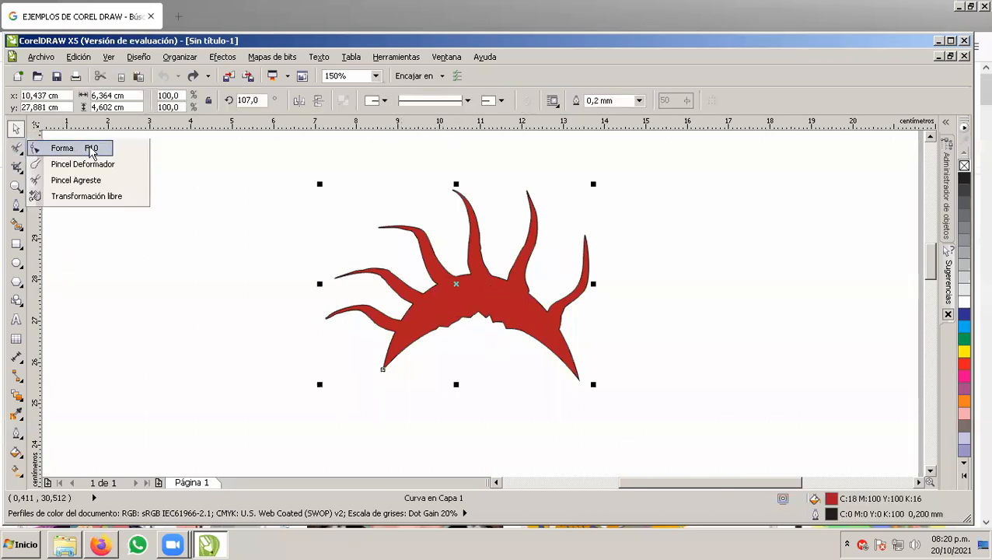
click(65, 197)
drag(505, 286, 421, 314)
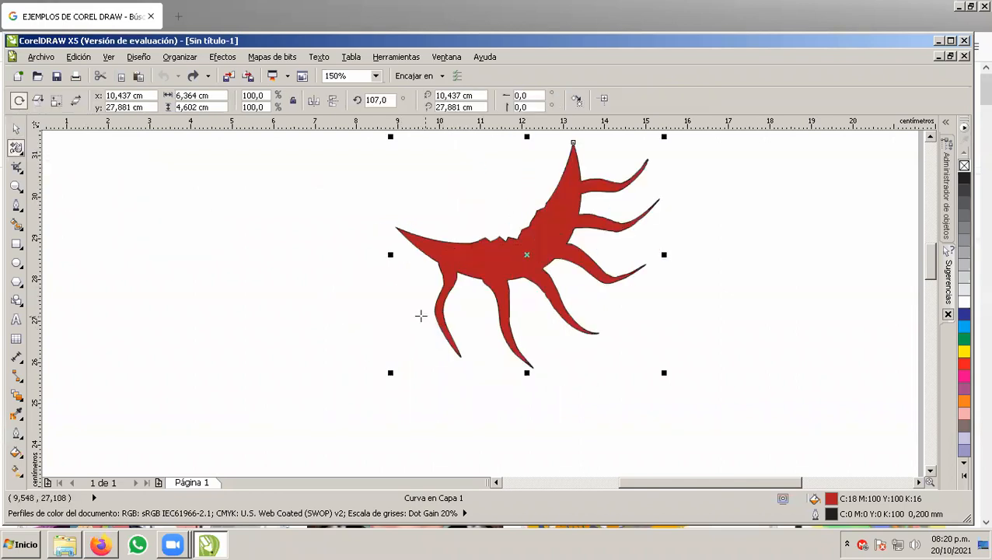
drag(471, 254, 507, 212)
drag(583, 237, 175, 283)
drag(426, 282, 630, 284)
drag(576, 287, 163, 289)
drag(162, 281, 534, 271)
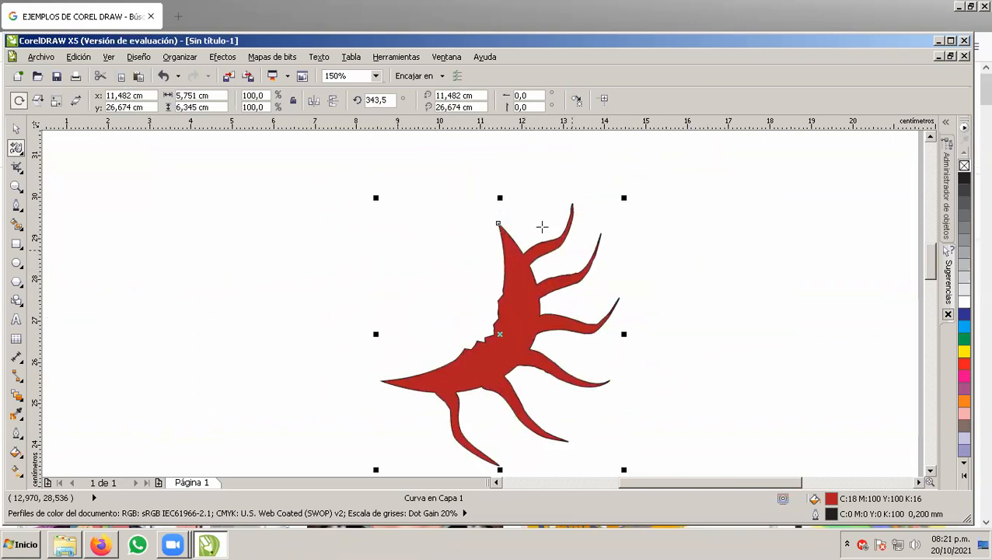
Step: Swing the crescent around further pivot points with free rotation, moving it across the page to an angle of about 234°
drag(544, 178, 203, 257)
drag(205, 318, 572, 290)
drag(553, 241, 512, 199)
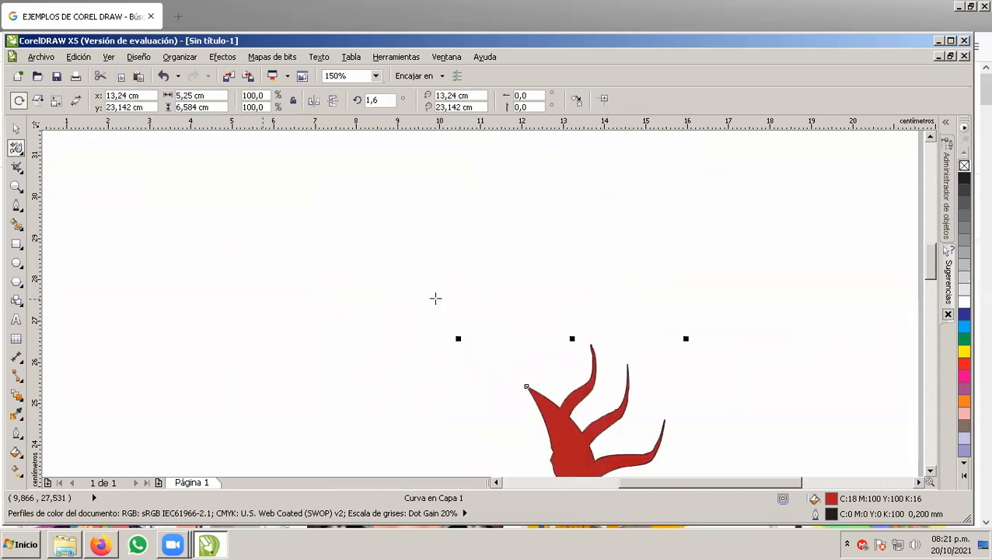
drag(544, 341, 557, 400)
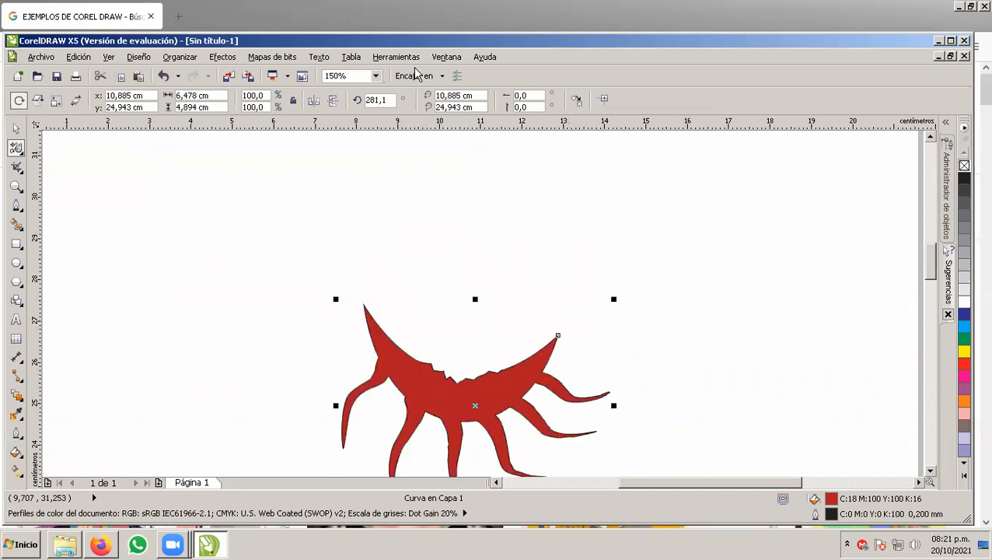
drag(400, 357, 237, 252)
drag(404, 233, 277, 323)
drag(280, 391, 472, 416)
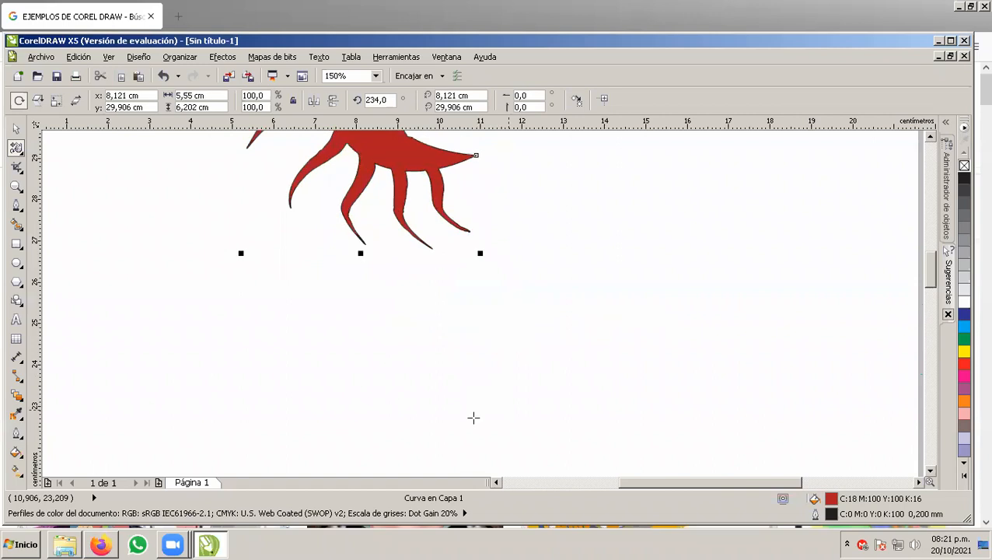
Step: Freely rotate the crescent to about 124.2° near the page's upper edge so that its rays point up and left
scroll(472, 397, down, 2)
drag(428, 237, 425, 321)
drag(388, 227, 480, 262)
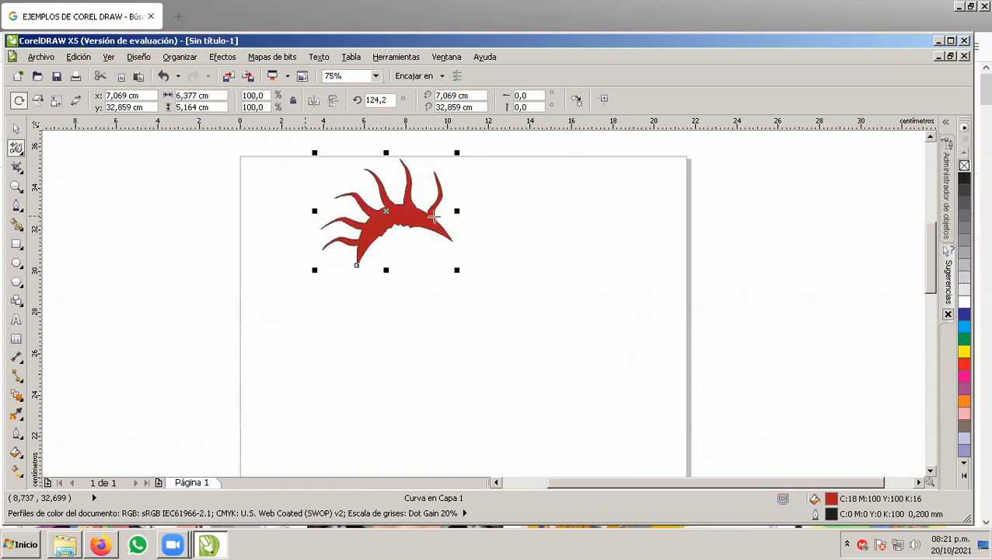
Step: Move the crescent with the Pick tool about 1.3 cm right and 4 cm down, farther inside the page
click(16, 129)
drag(443, 213, 470, 295)
click(458, 83)
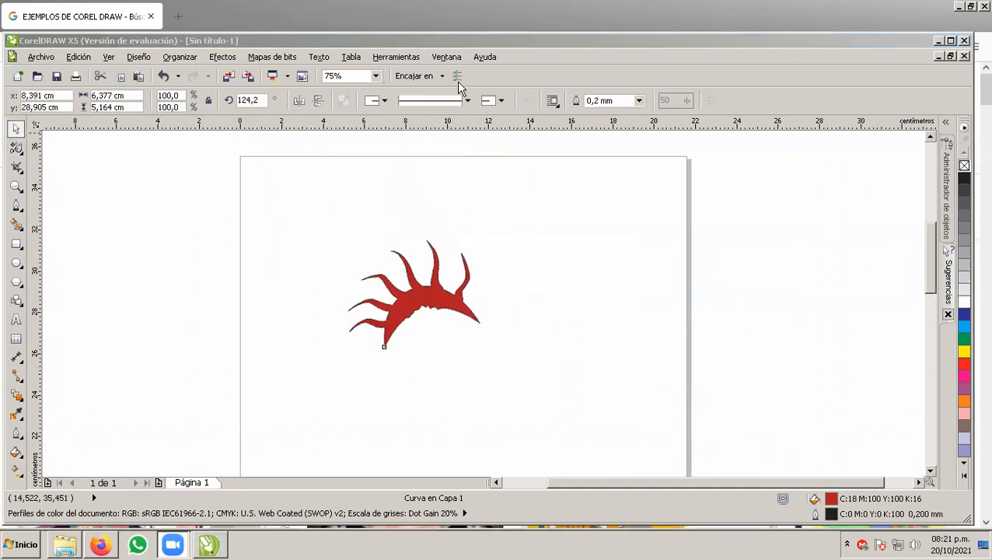